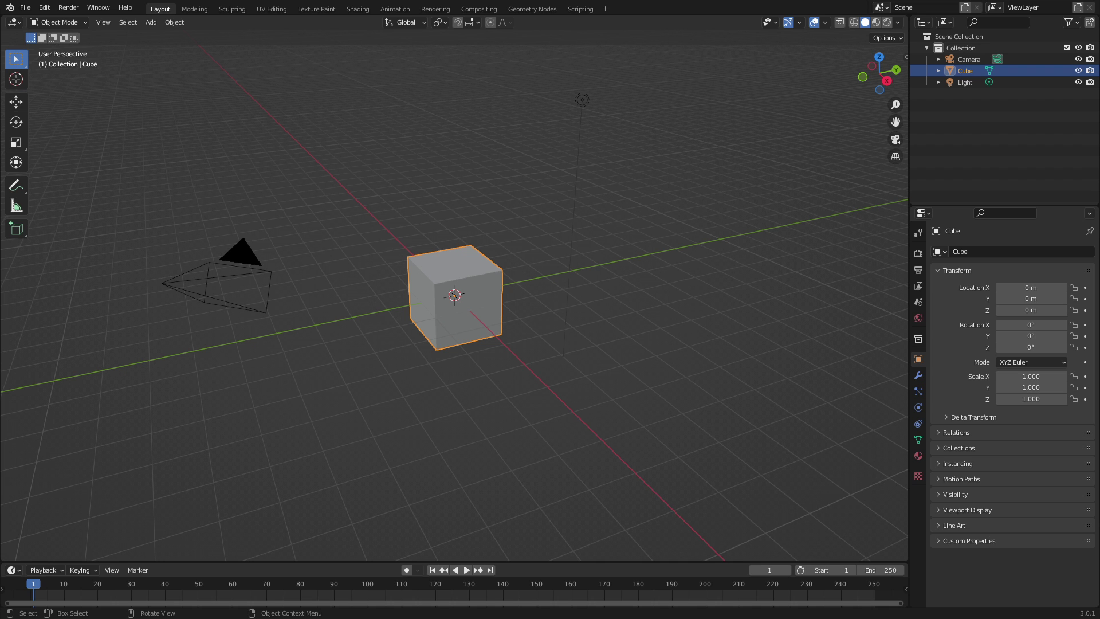
Zoom and orbit the viewport around the default cube and light.
scroll(508, 214, up, 3)
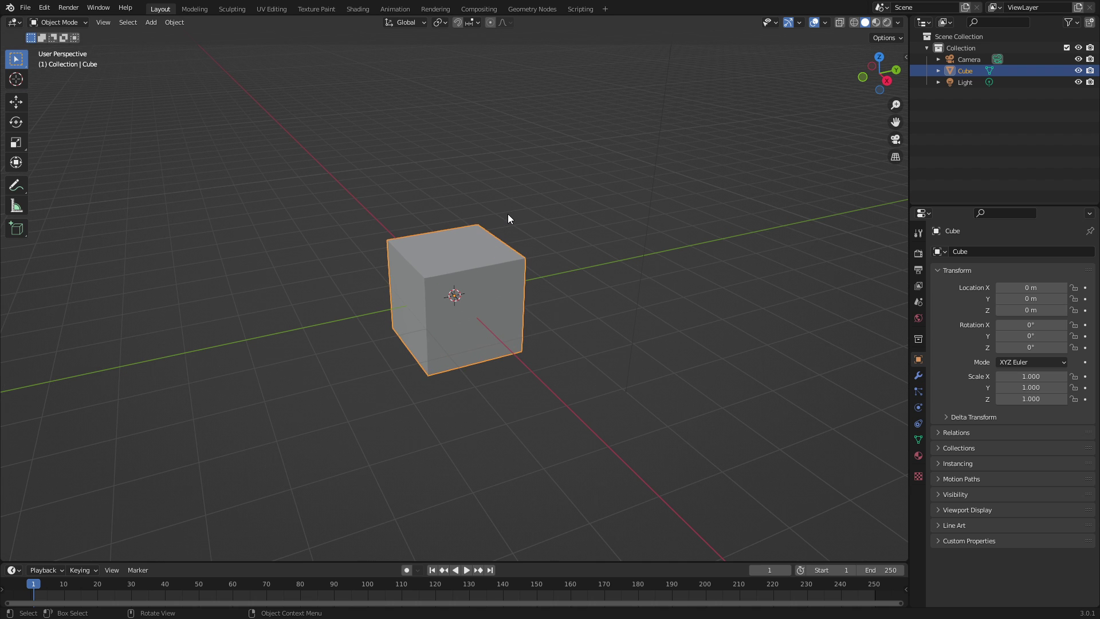
middle_drag(508, 214, 626, 280)
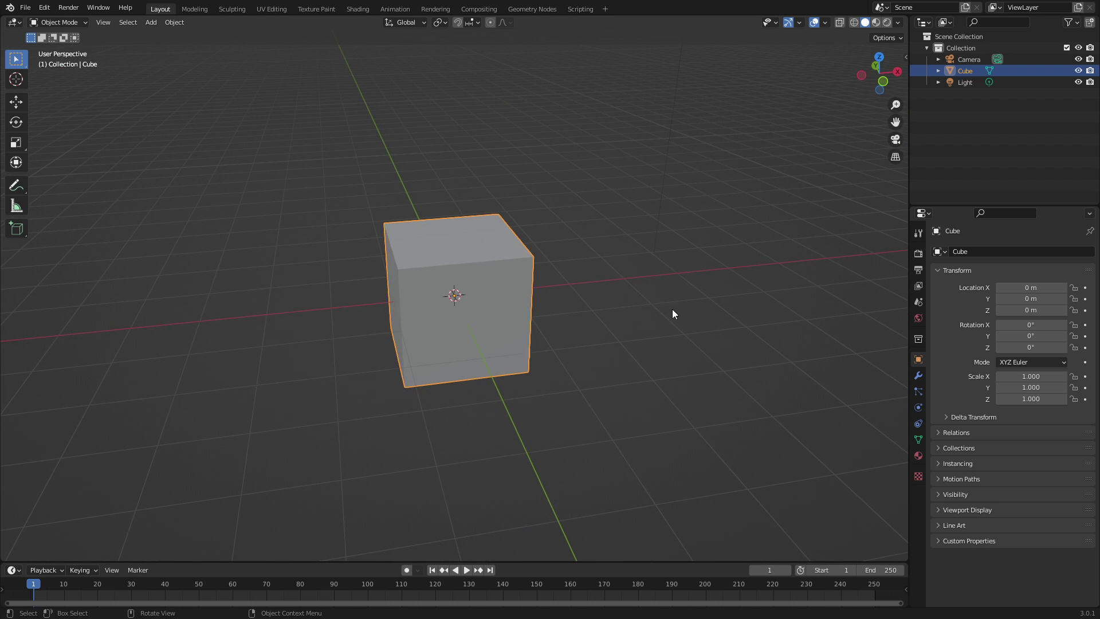
middle_drag(672, 312, 703, 314)
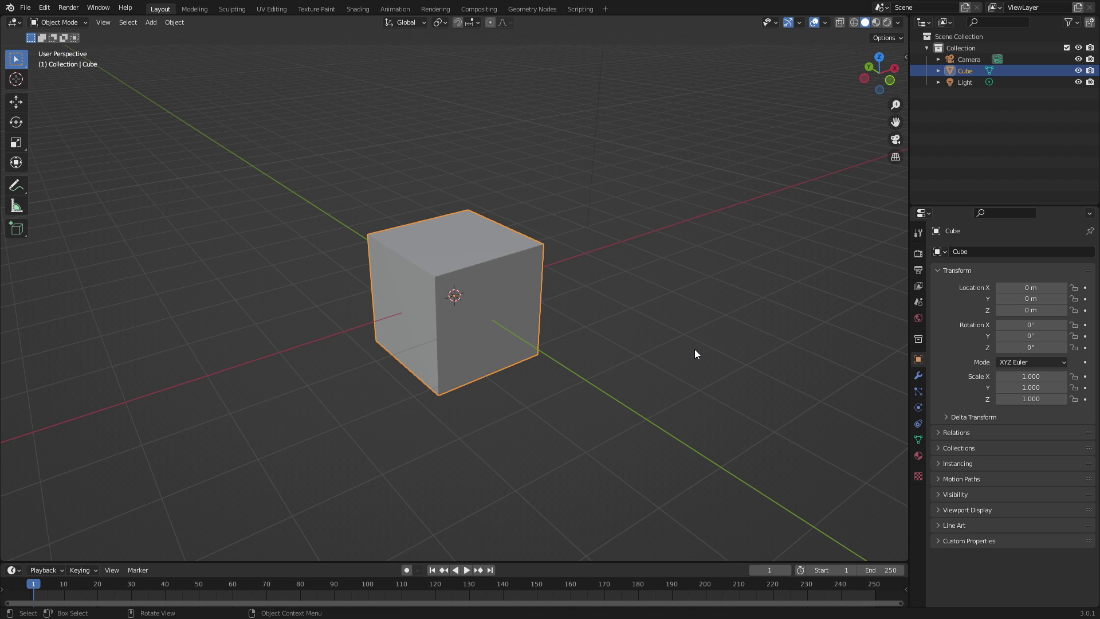
scroll(694, 348, down, 2)
scroll(435, 171, down, 3)
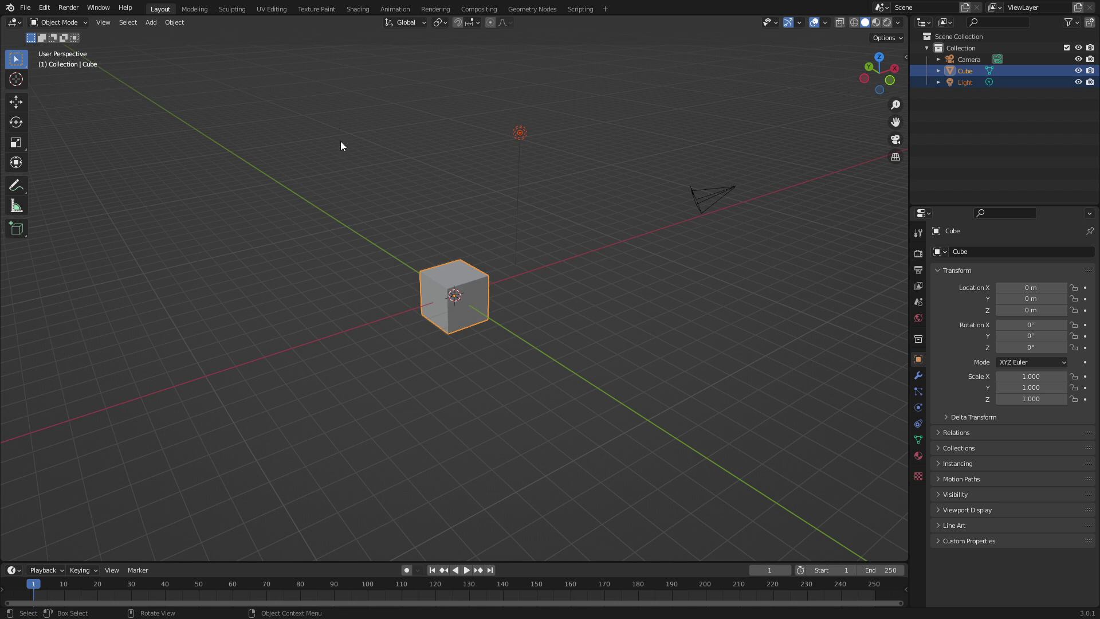
Delete the cube and light, then add a circle mesh and delete it again.
key(Delete)
key(shift+a)
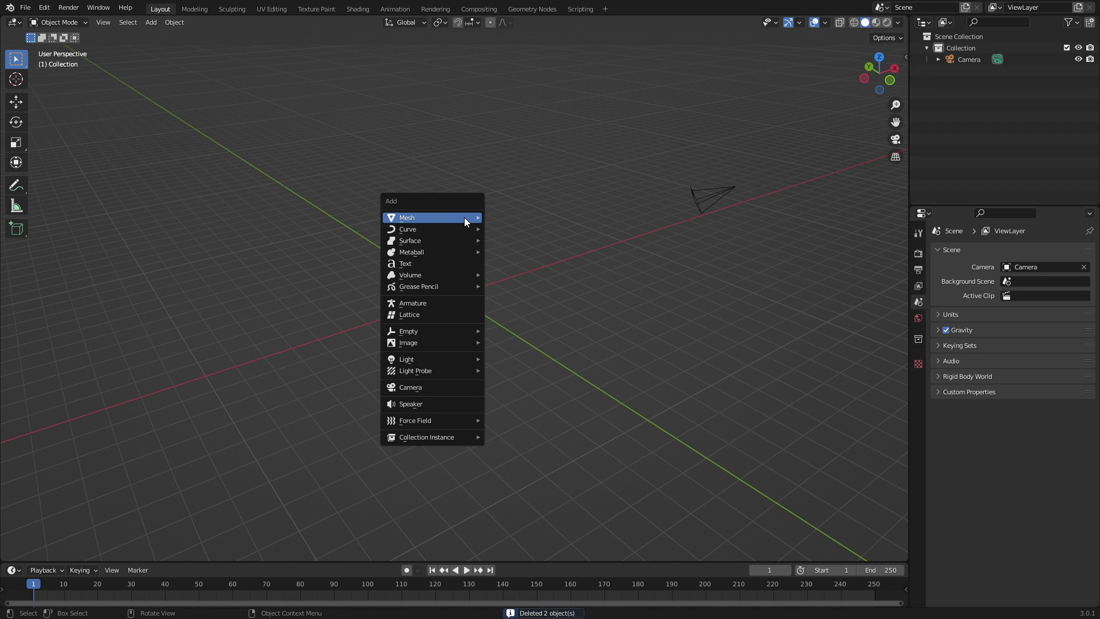
mouse_move(464, 217)
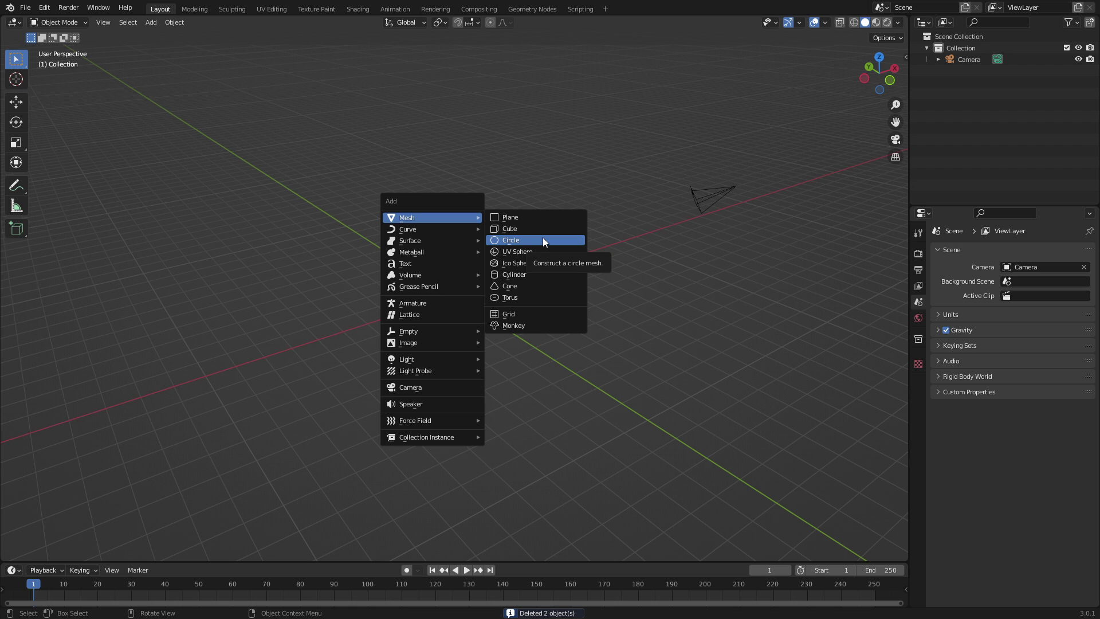
click(543, 238)
scroll(542, 240, up, 7)
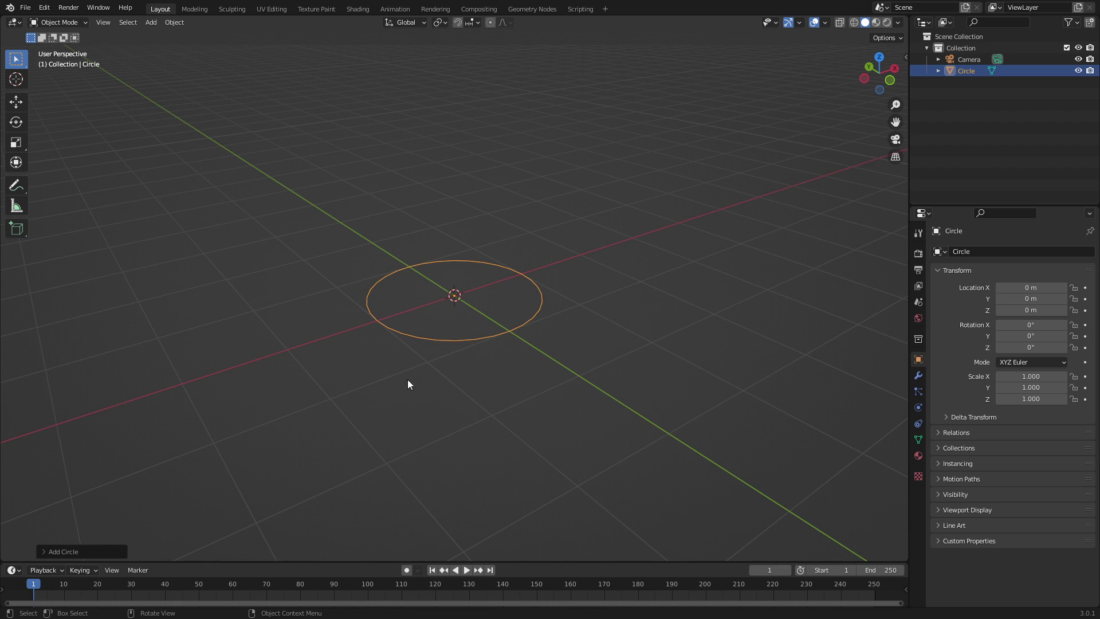
scroll(458, 334, up, 3)
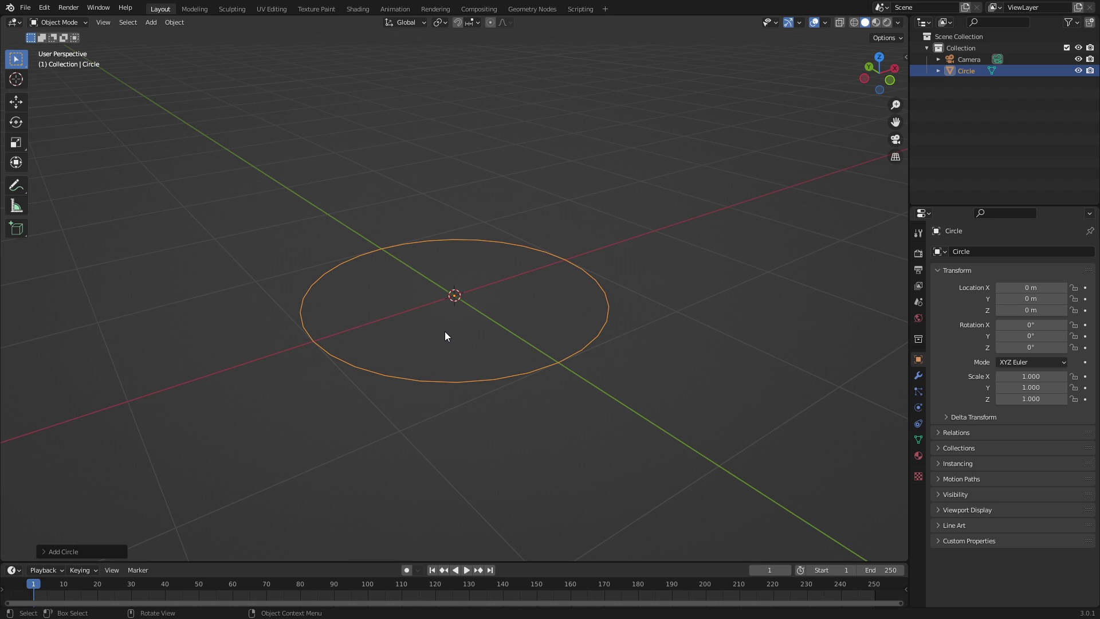
key(Delete)
Add a cylinder mesh at the origin and view it from a lower side angle.
key(shift+a)
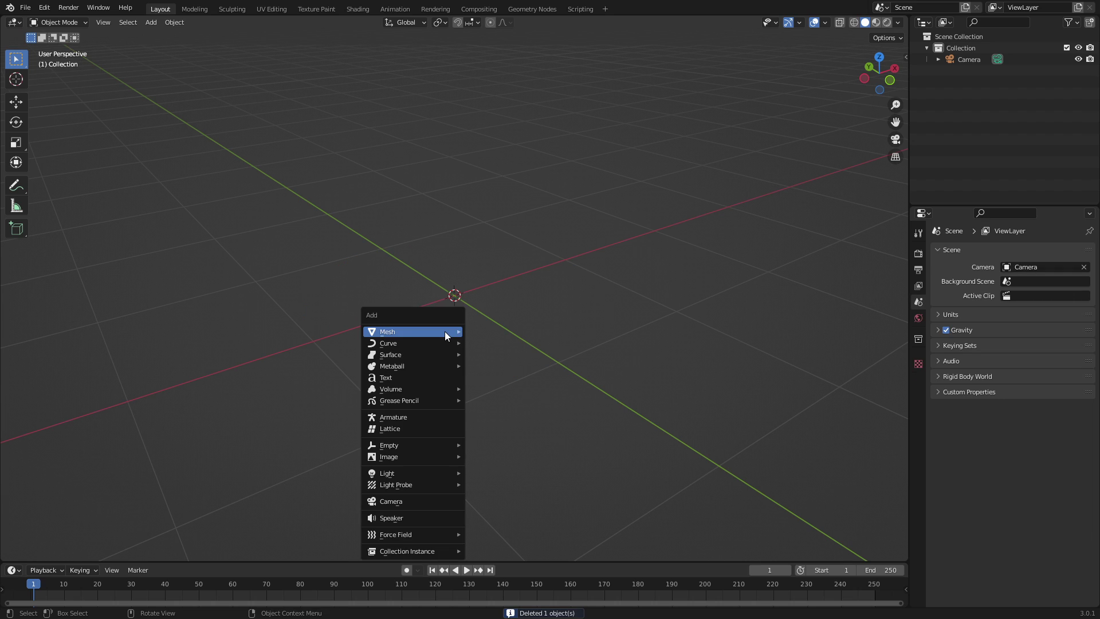
mouse_move(444, 332)
click(535, 388)
scroll(561, 335, down, 2)
middle_drag(563, 334, 638, 282)
scroll(530, 367, up, 1)
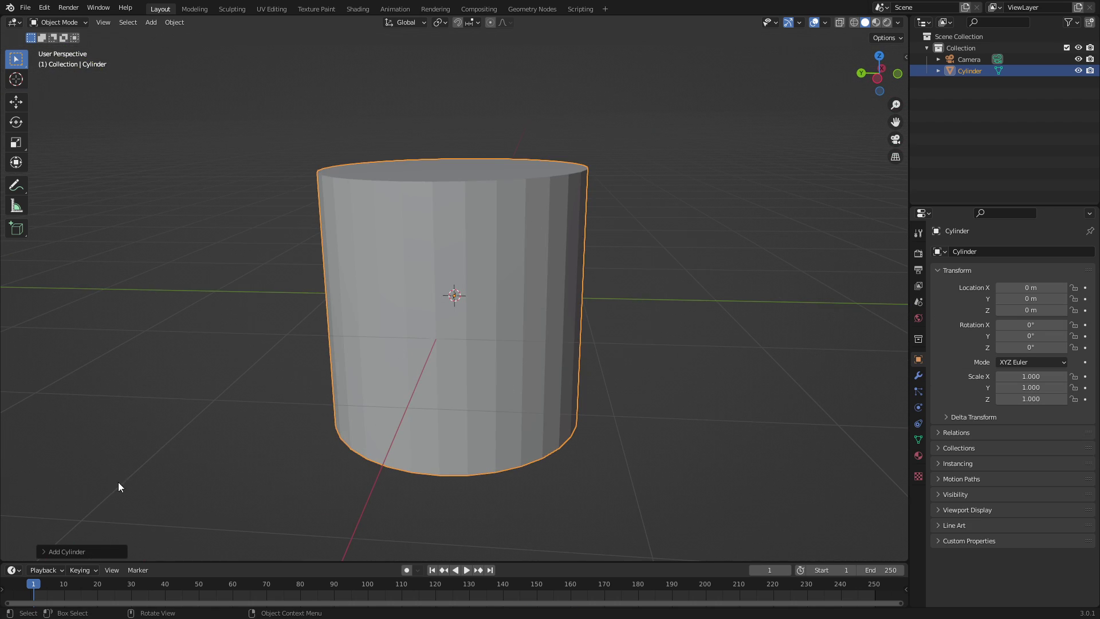
Give the new cylinder 64 vertices in its creation settings.
click(58, 550)
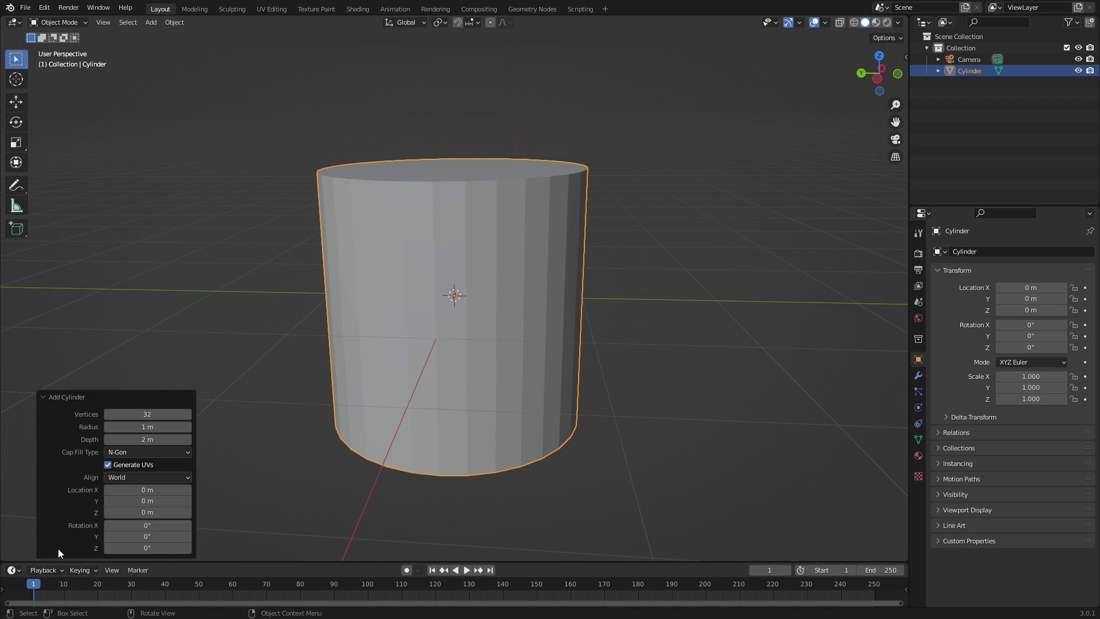
click(149, 413)
text(64)
key(Return)
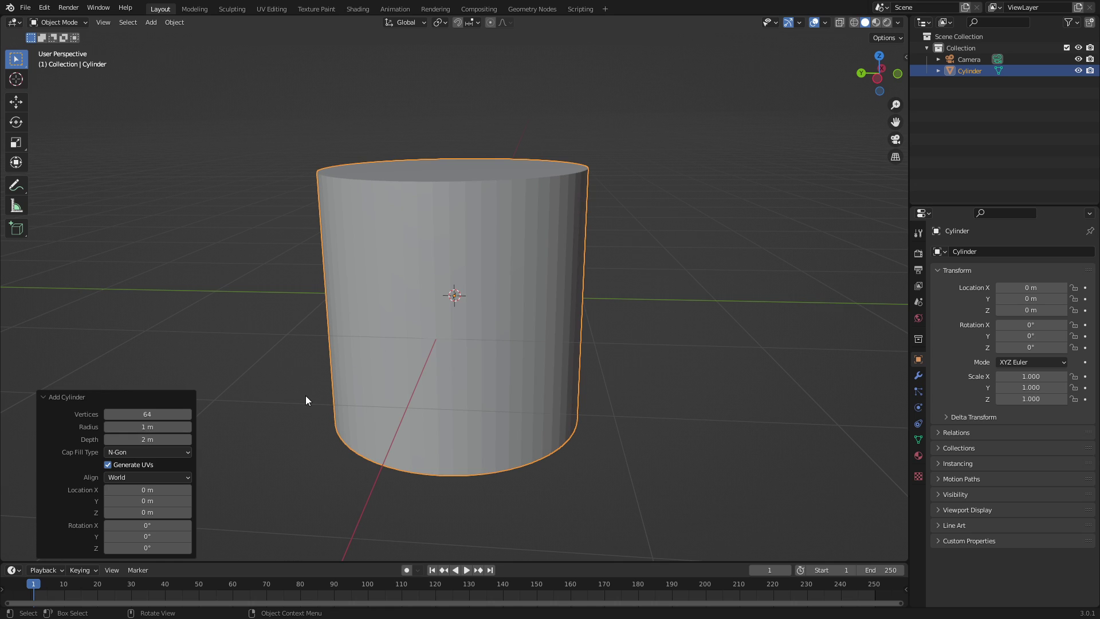
middle_drag(503, 212, 464, 245)
click(499, 302)
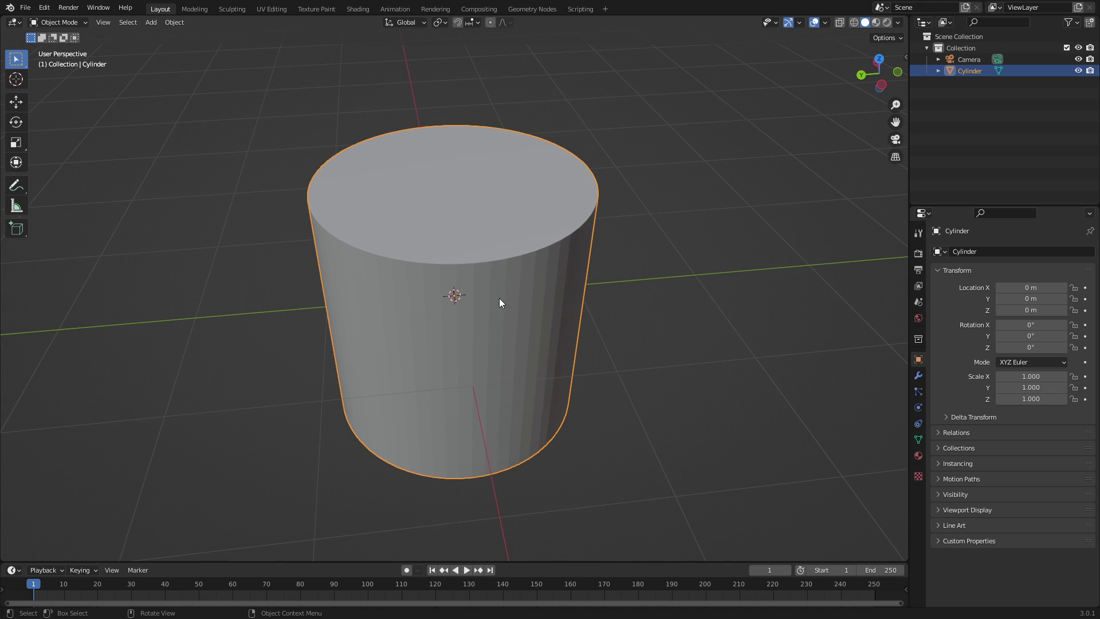
Shade the cylinder smooth and enable Auto Smooth at 30° in its normals settings.
click(174, 22)
click(246, 257)
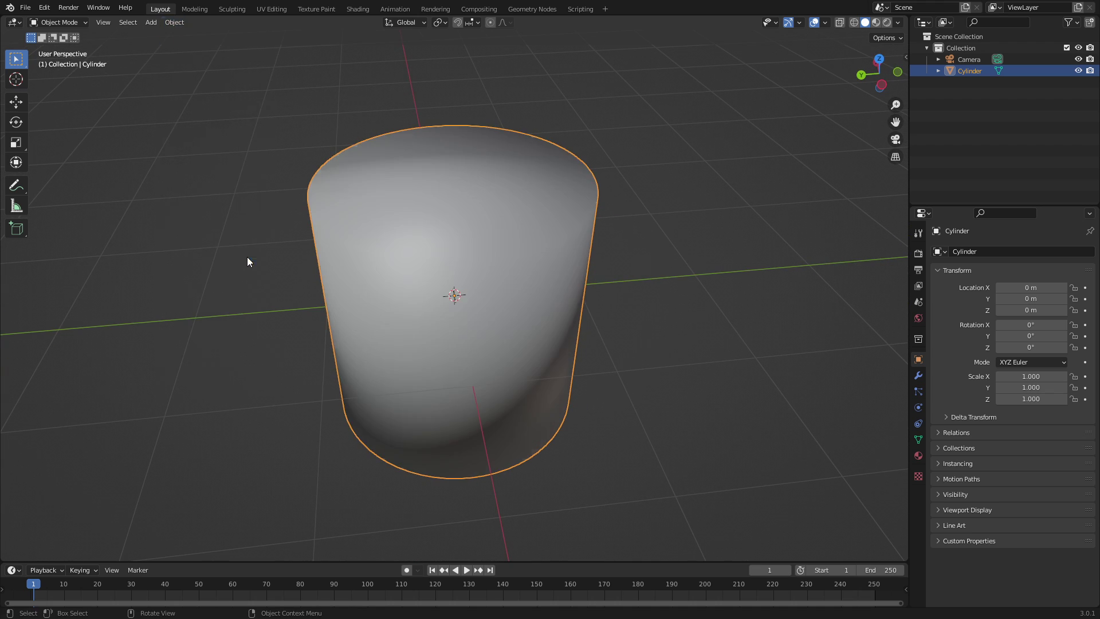
click(918, 440)
click(956, 473)
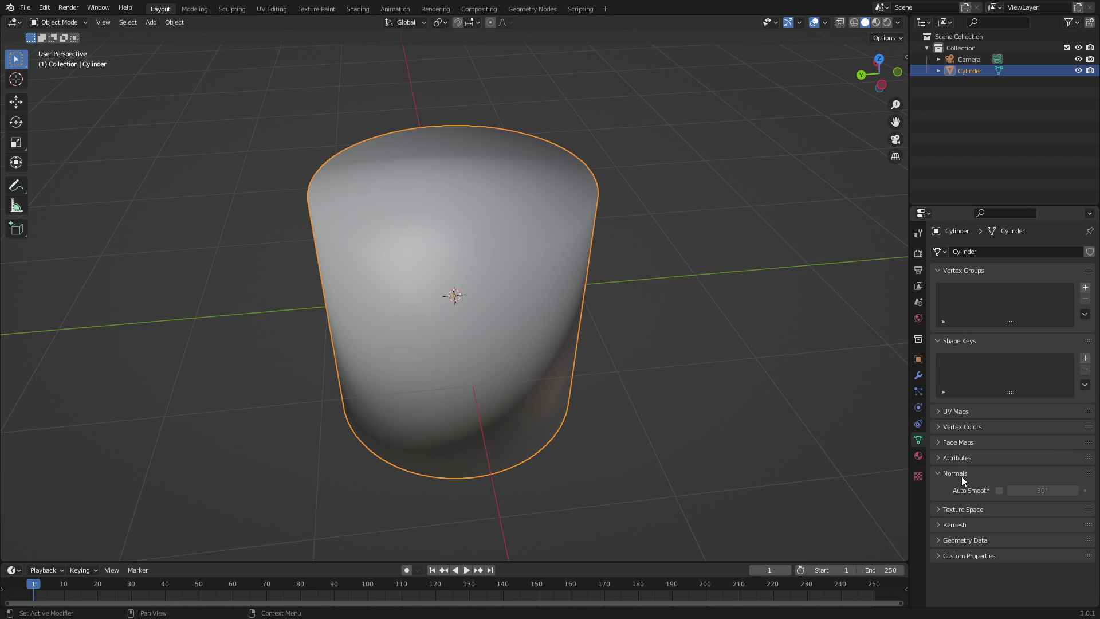
click(999, 491)
Orbit around the smoothed cylinder and enter Edit Mode.
middle_drag(659, 321, 534, 228)
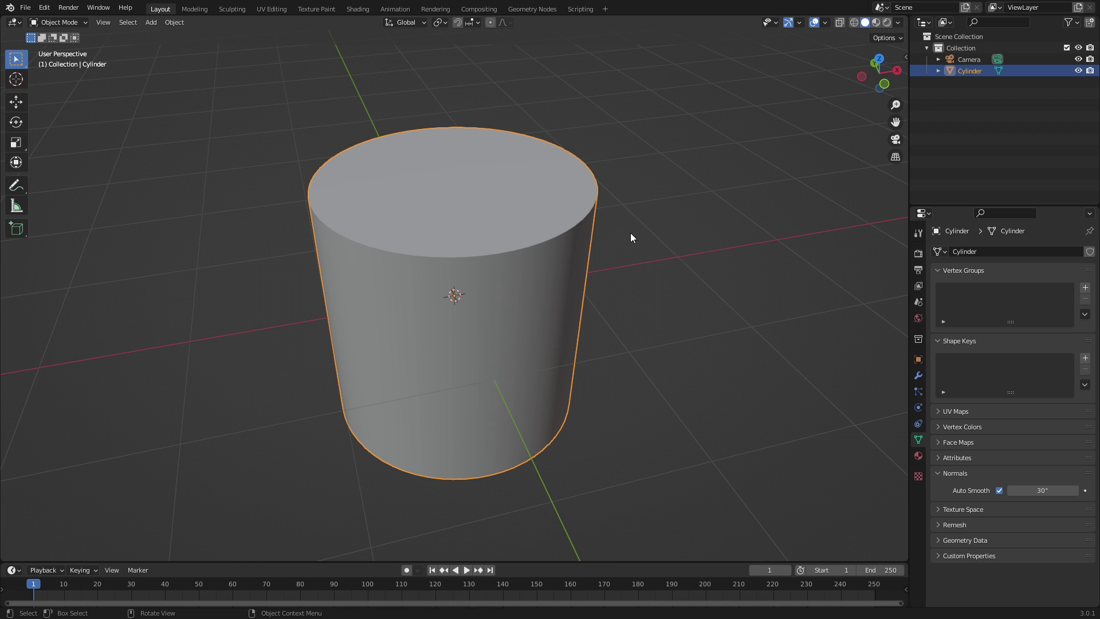
middle_drag(627, 238, 736, 235)
middle_drag(603, 245, 702, 258)
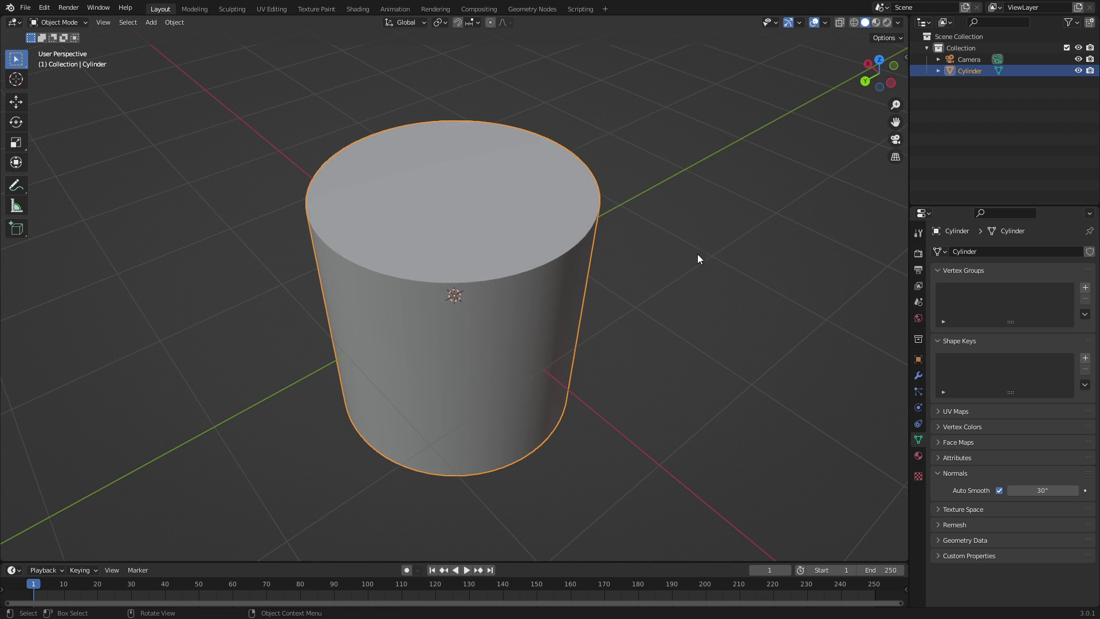
middle_drag(590, 245, 569, 216)
key(Tab)
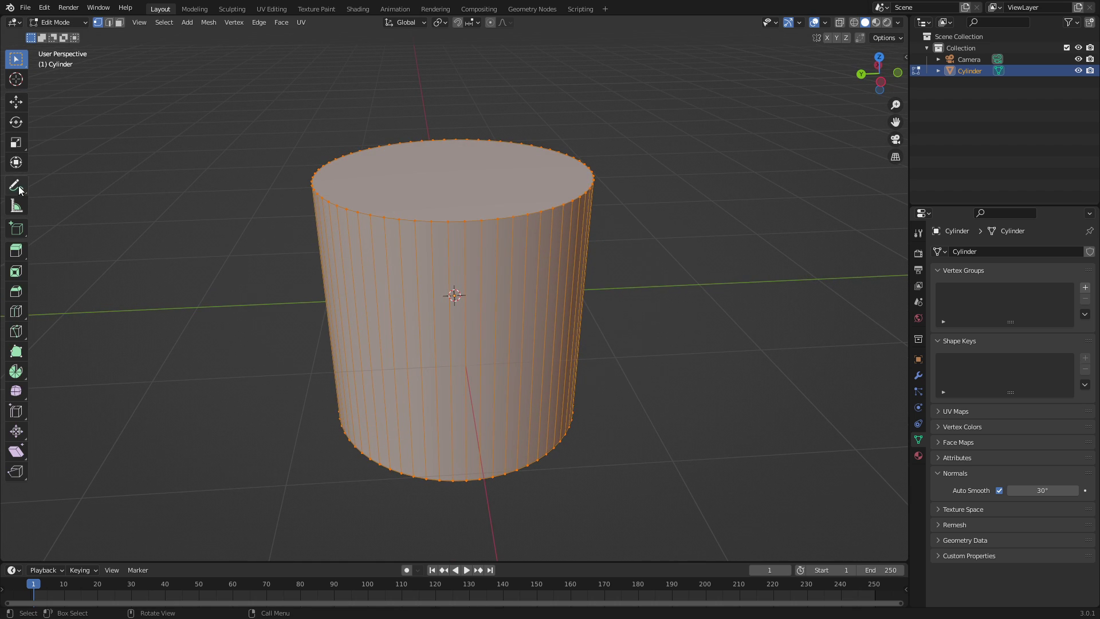
Select the cylinder's top face in face mode and test extruding and scaling it, undoing the attempts.
click(120, 22)
middle_drag(360, 131, 463, 195)
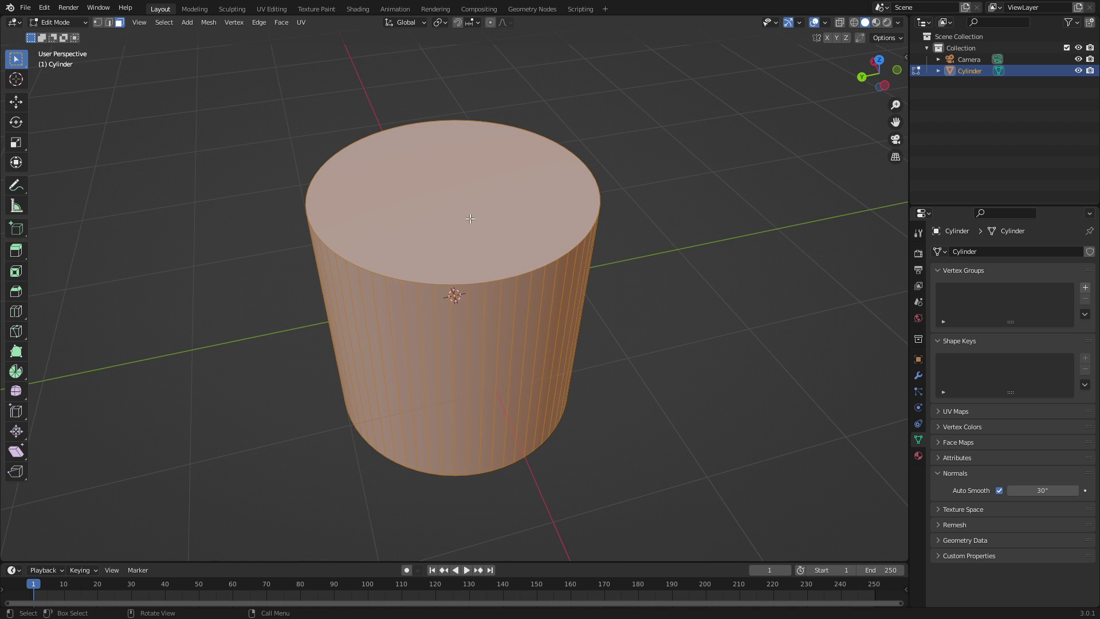
click(533, 202)
key(e)
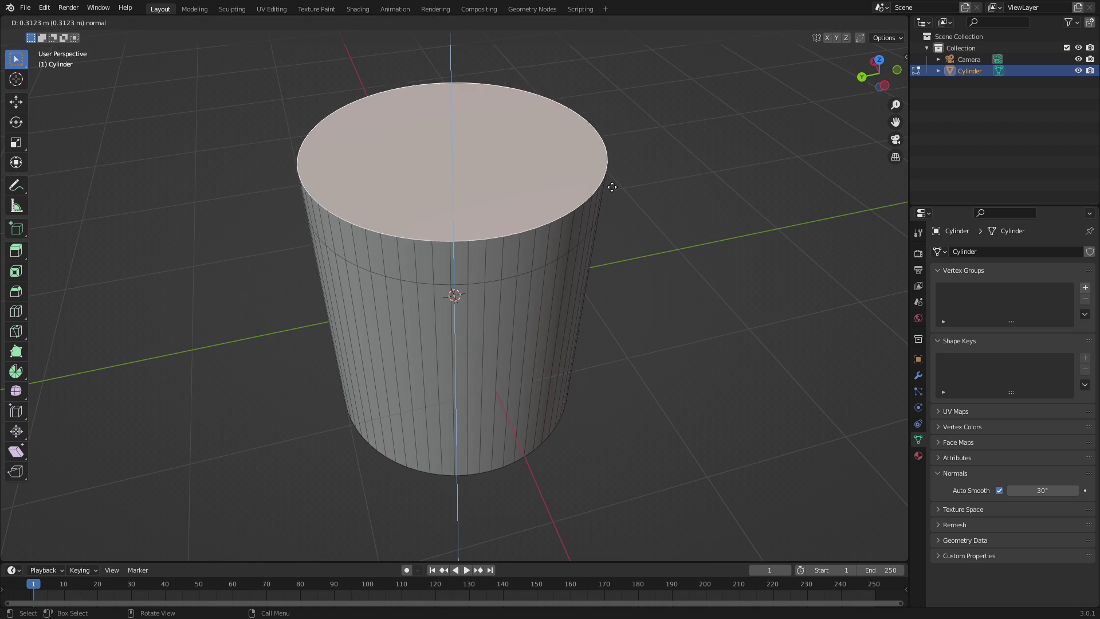
key(Escape)
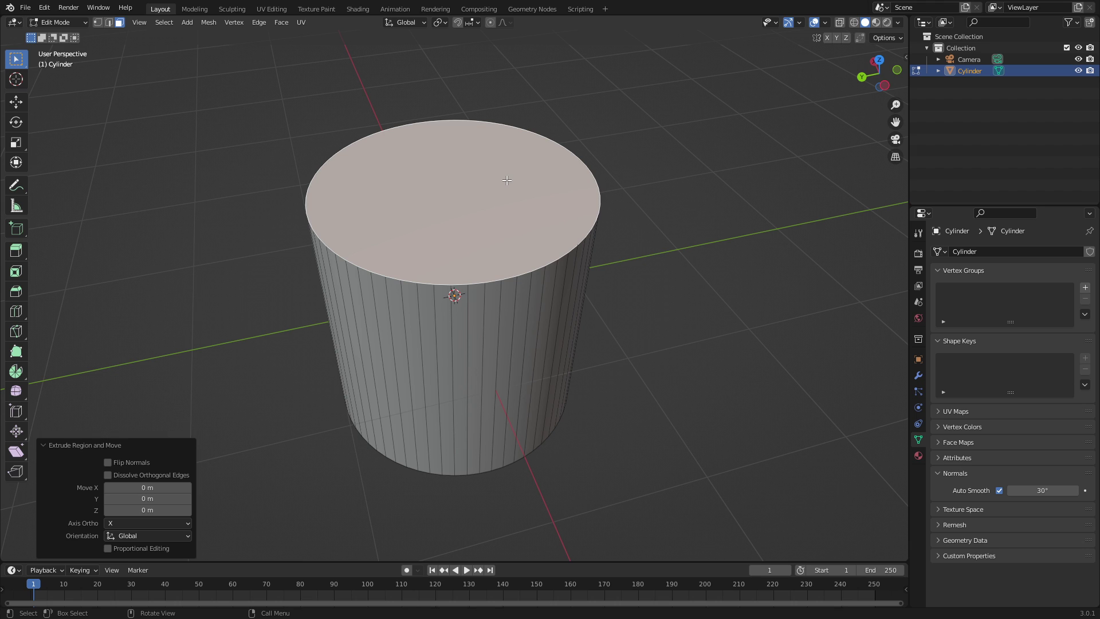
key(e)
key(Escape)
key(s)
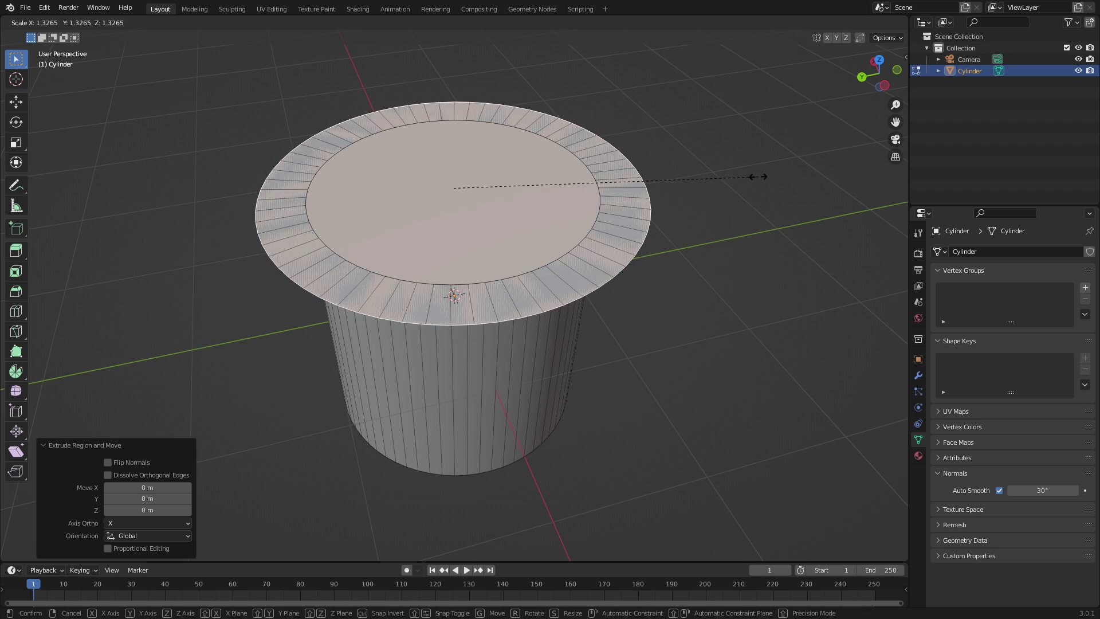
click(751, 176)
key(ctrl+z)
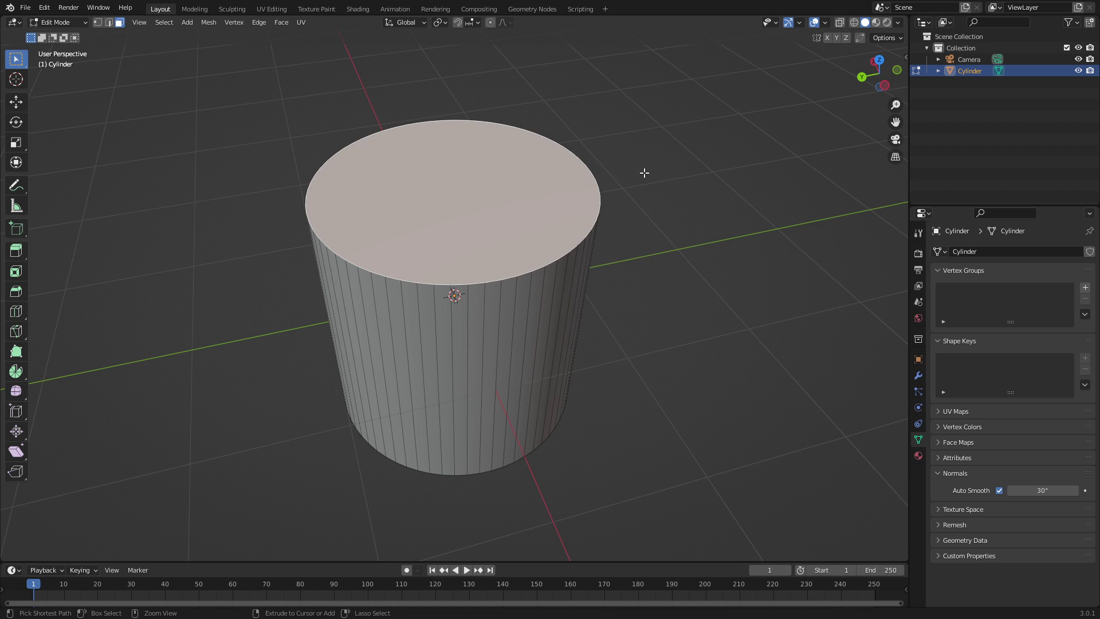
key(s)
key(Escape)
key(ctrl+z)
Extrude the top face in place and scale it out to about 1.34 for the rim.
click(518, 192)
key(e)
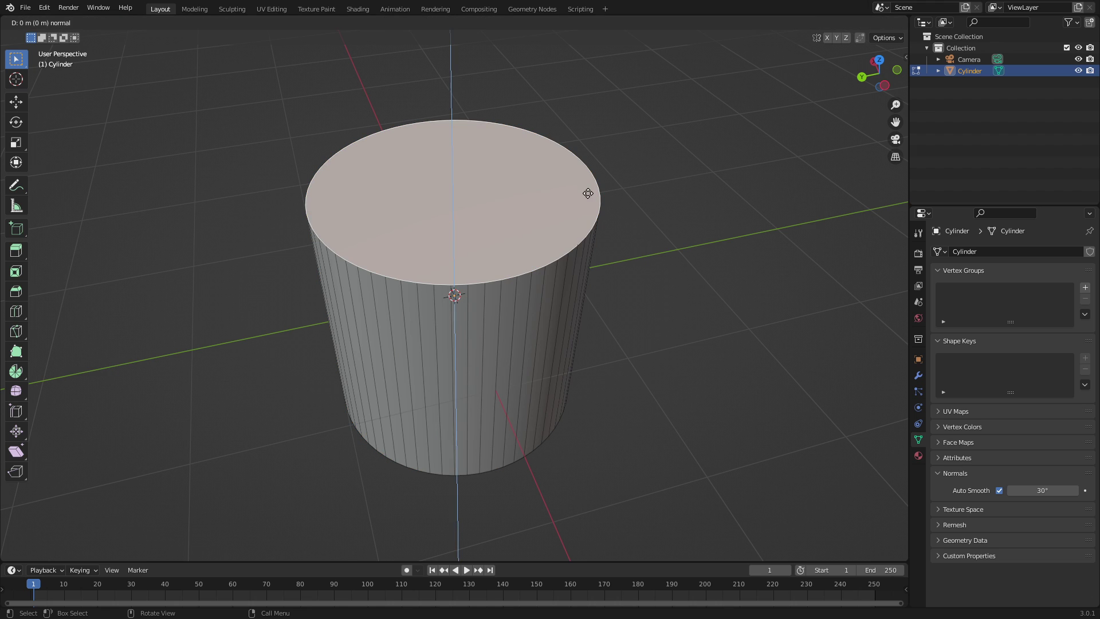
click(588, 193)
key(s)
key(Escape)
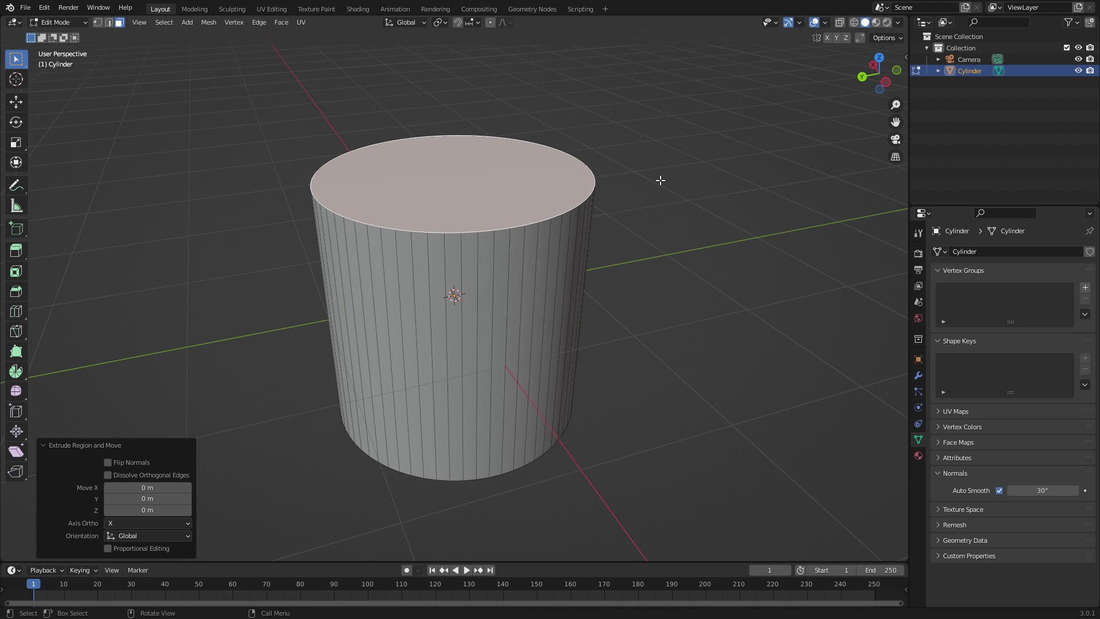
key(ctrl+z)
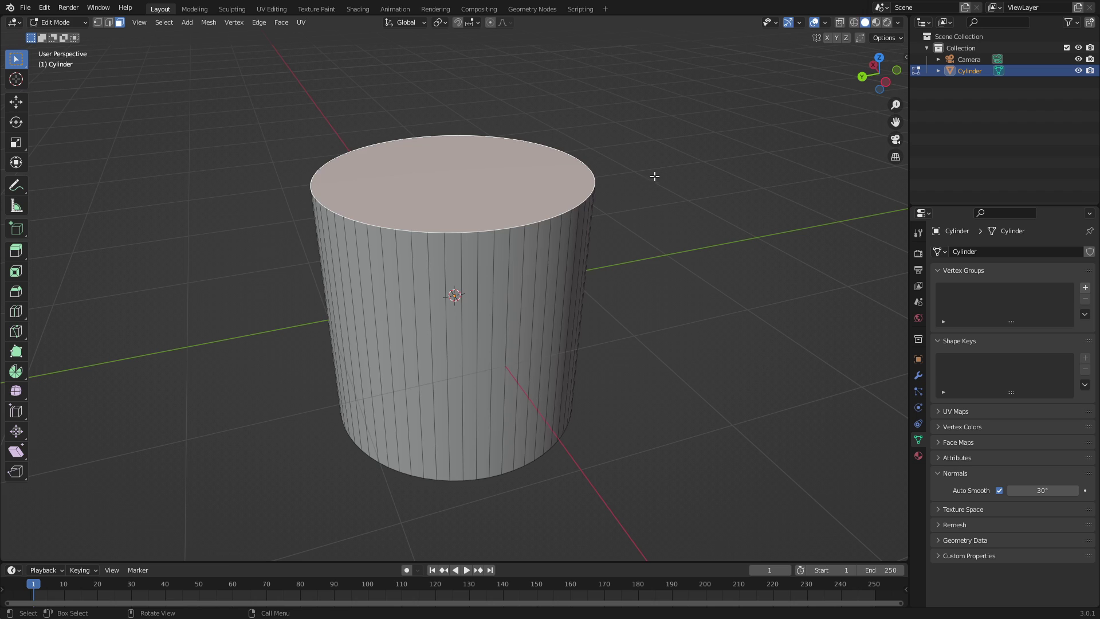
key(s)
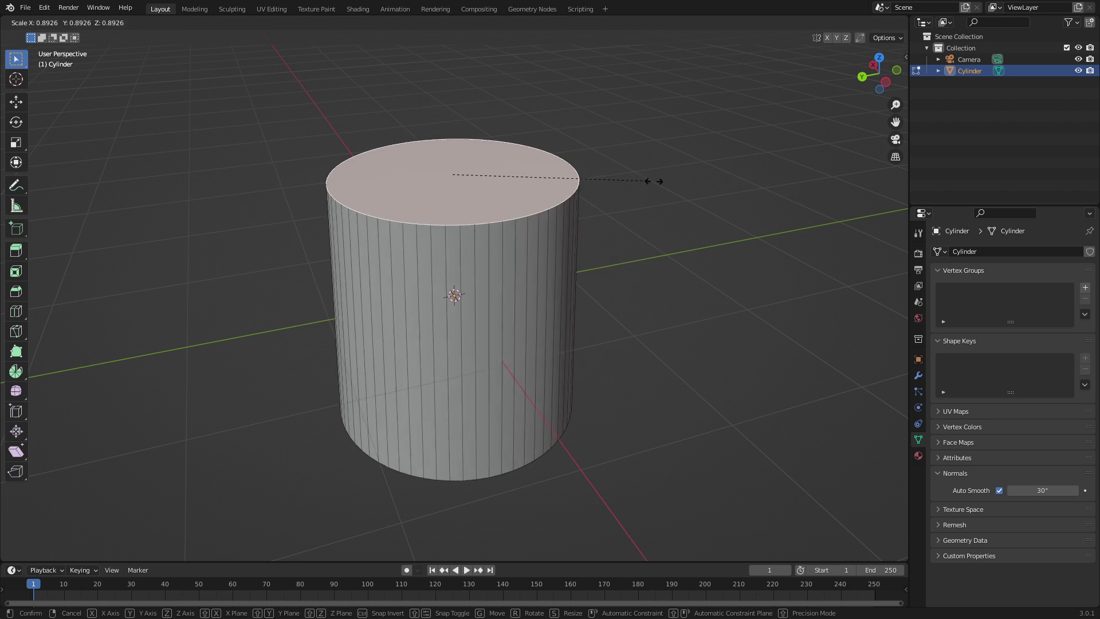
right_click(742, 193)
key(e)
right_click(647, 167)
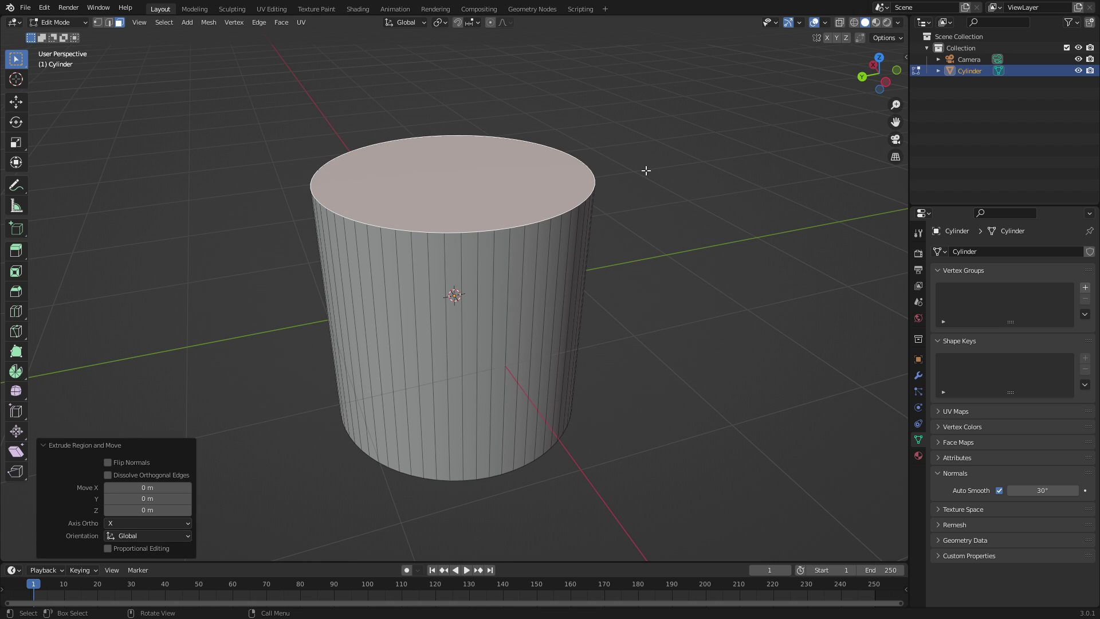
key(s)
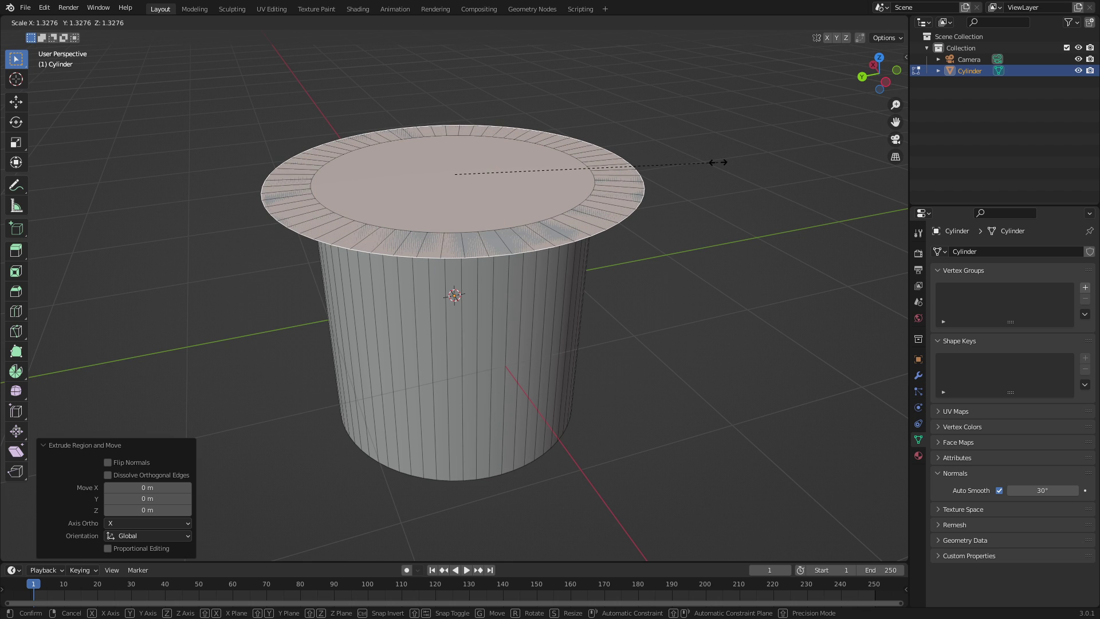
click(716, 166)
Redo the rim by scaling the top ring slightly smaller and extruding it again.
key(e)
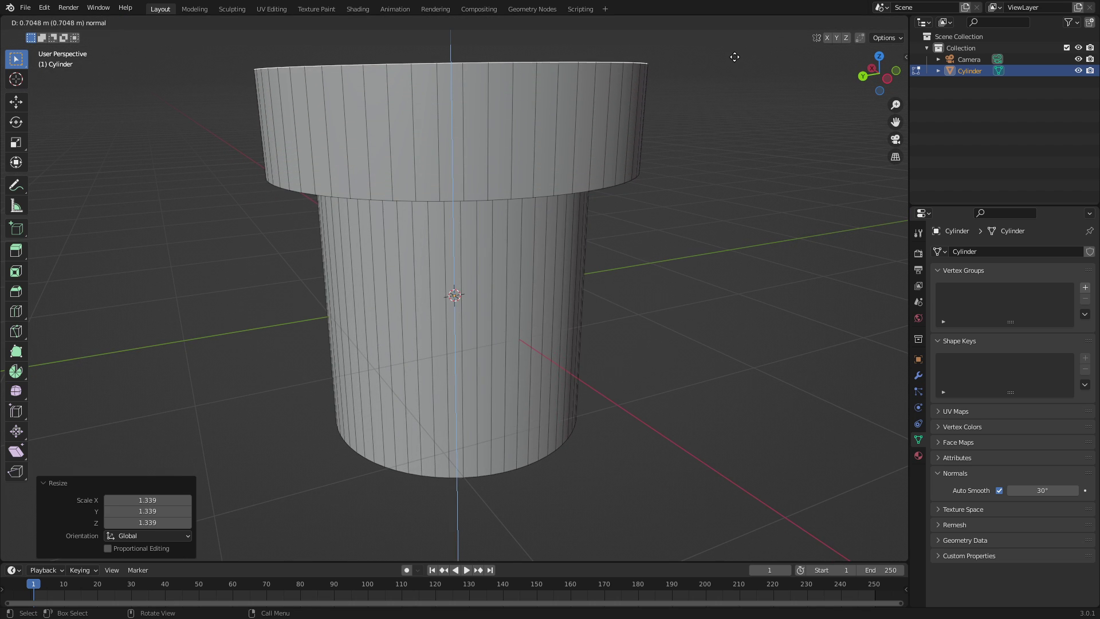
click(711, 80)
middle_drag(710, 80, 686, 192)
key(ctrl+z)
key(s)
click(649, 182)
key(e)
click(657, 98)
scroll(628, 118, down, 3)
Move the top face vertically to raise the rim about 0.70 m.
key(g)
key(z)
click(572, 148)
scroll(624, 216, up, 1)
key(g)
key(z)
click(651, 208)
Inset the top face by 0.3142 m and extrude it 2.3563 m down inside, using X-ray, then return to Object Mode.
key(i)
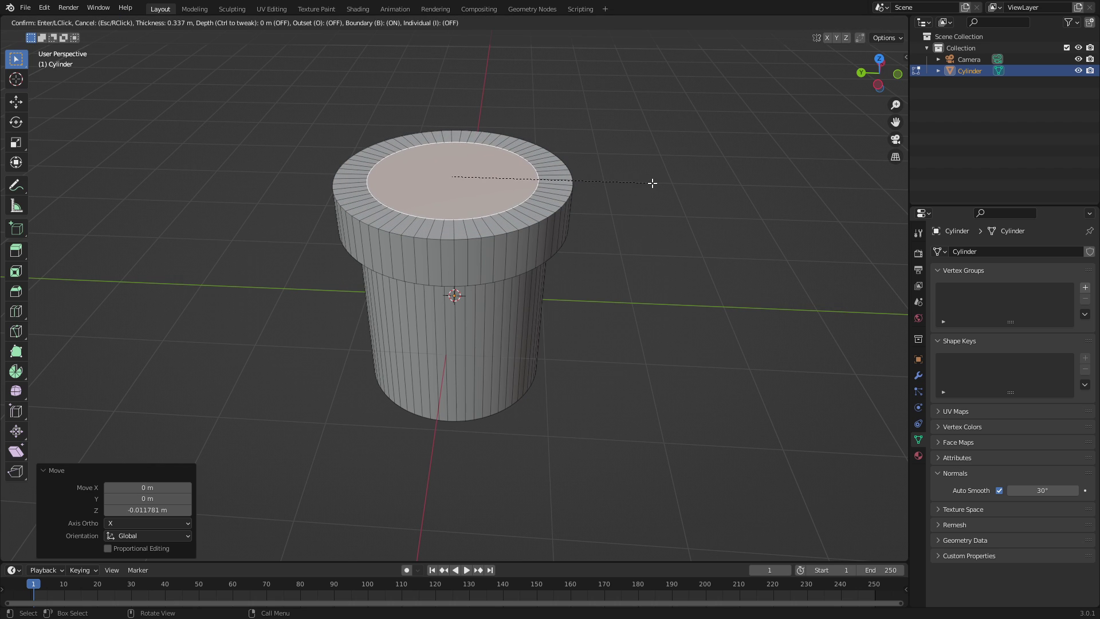
click(653, 183)
middle_drag(651, 181, 629, 125)
key(KP_1)
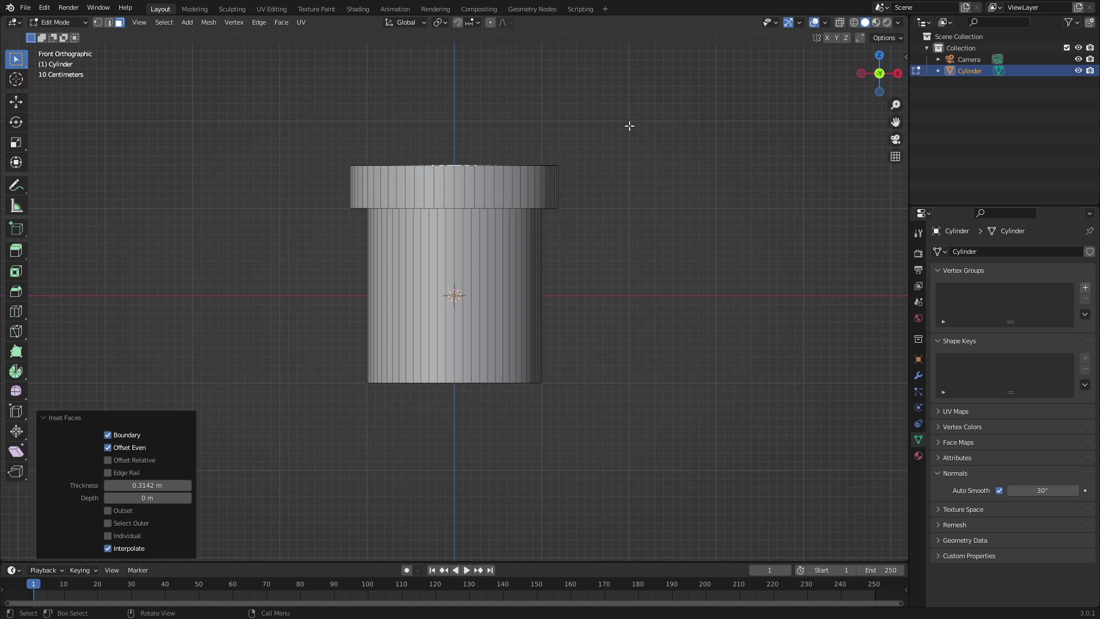
scroll(629, 127, up, 2)
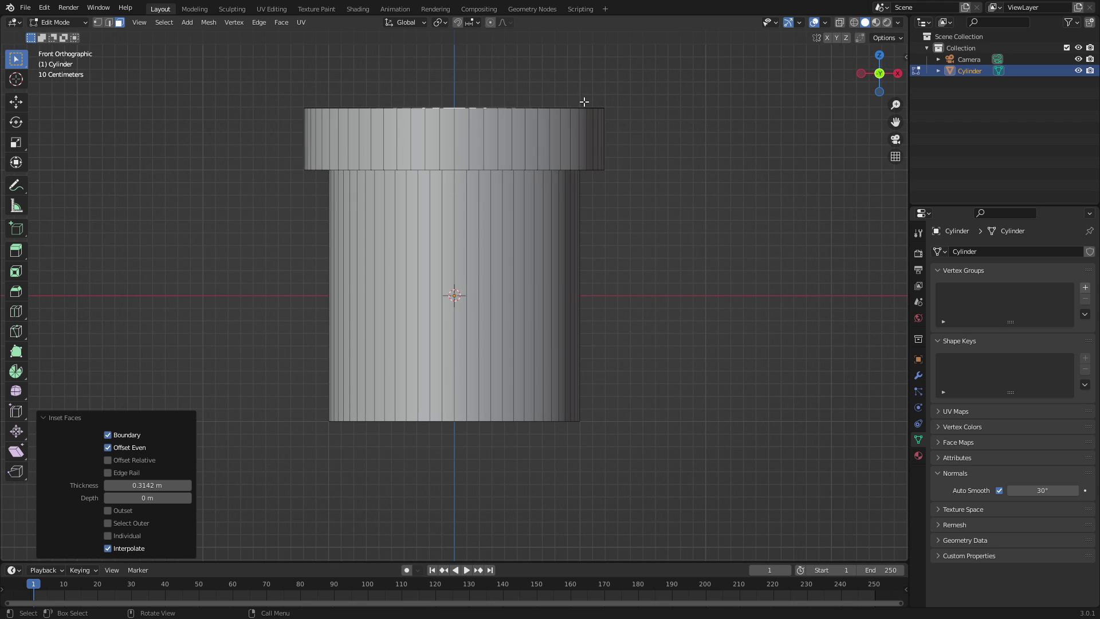
click(840, 24)
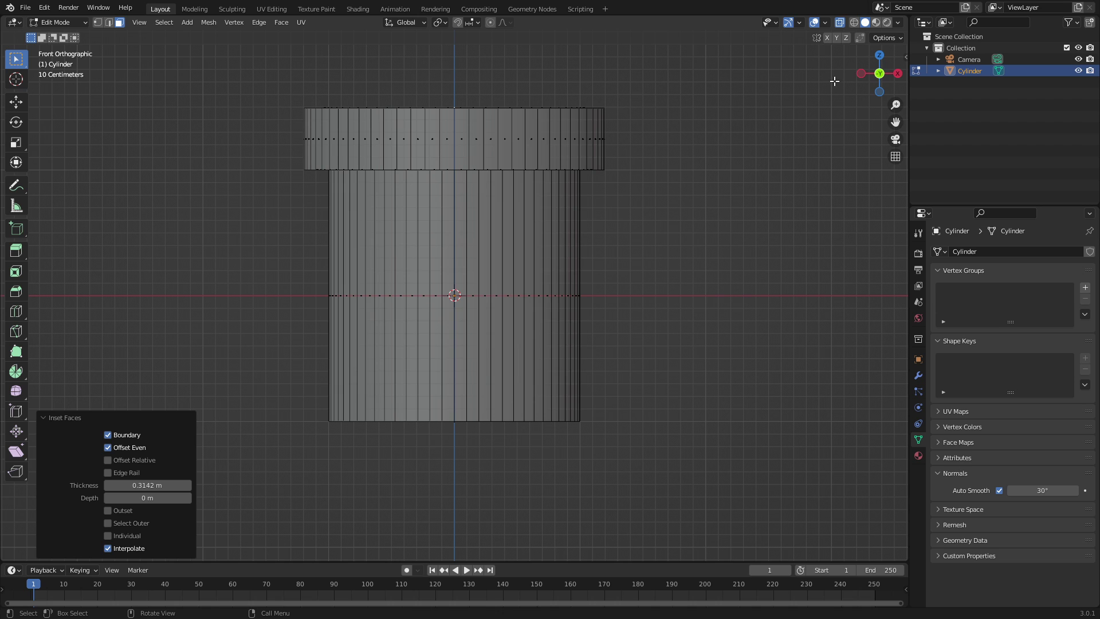
key(e)
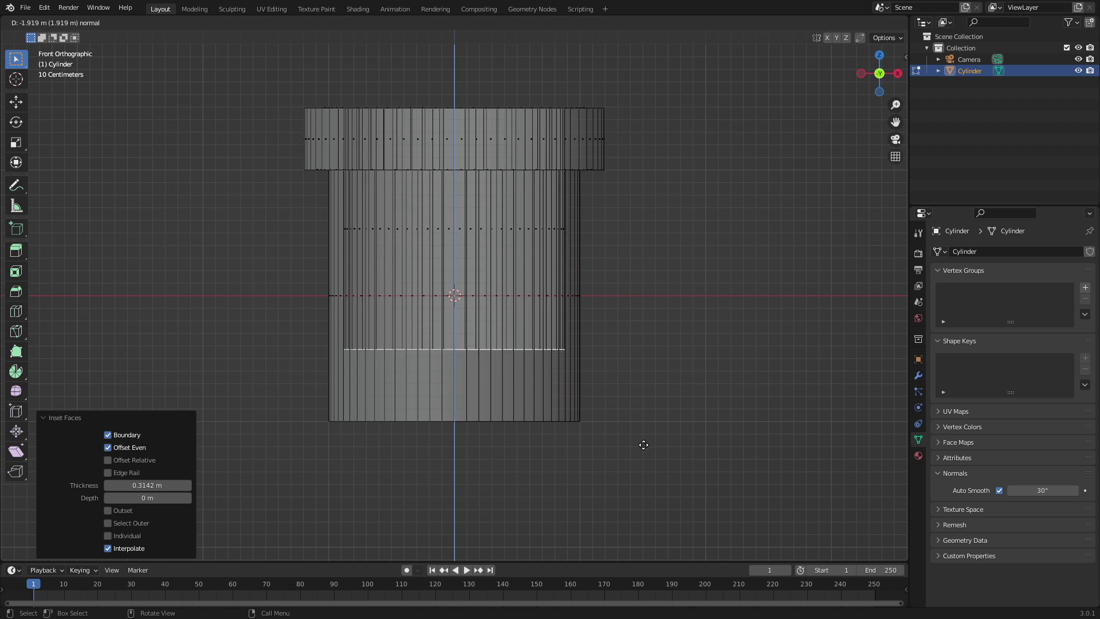
click(667, 498)
middle_drag(636, 208, 623, 261)
key(Tab)
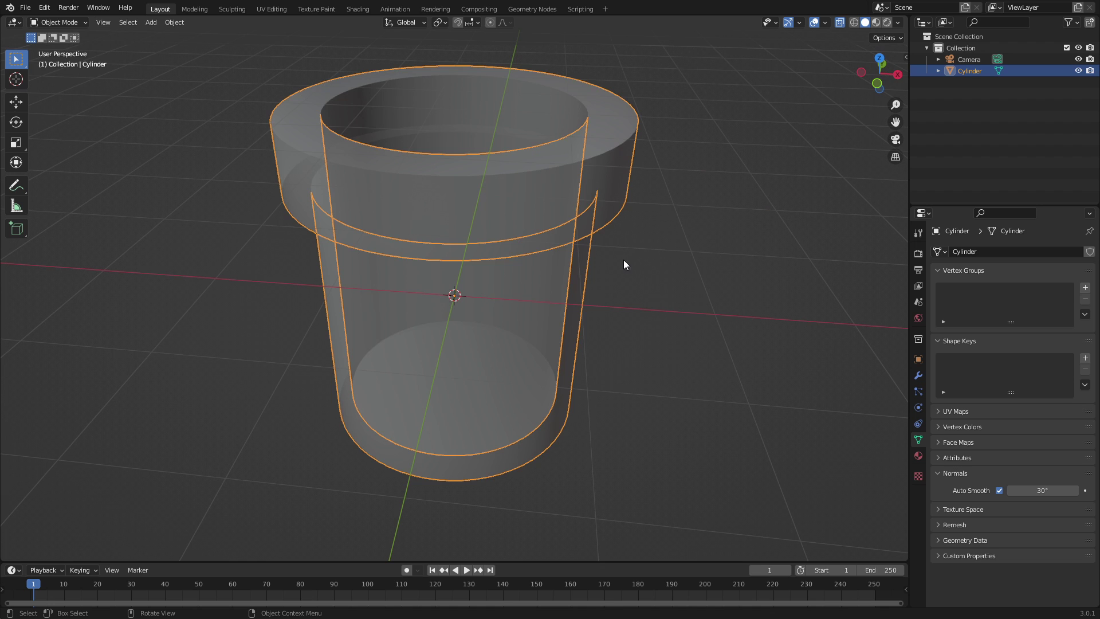
Turn X-ray off and assign the existing material 'Material' to the pipe.
click(840, 22)
middle_drag(751, 118, 825, 344)
click(918, 455)
middle_drag(869, 293, 998, 304)
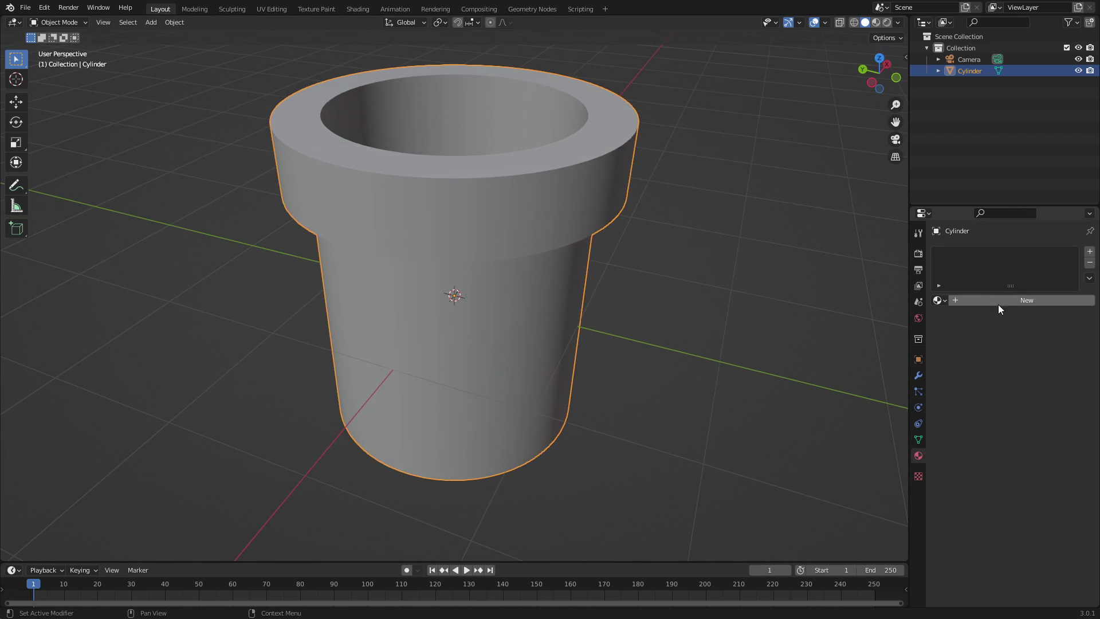
click(939, 300)
click(961, 318)
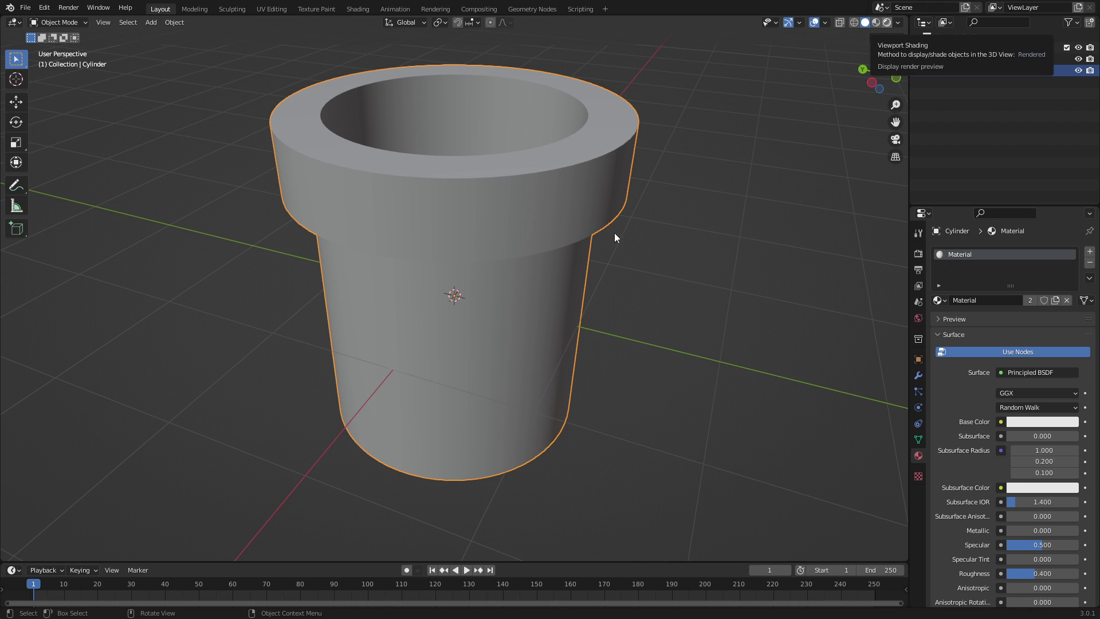
Switch to rendered preview, add a Sun light, and rotate it and move it up to the left.
key(z)
key(shift+a)
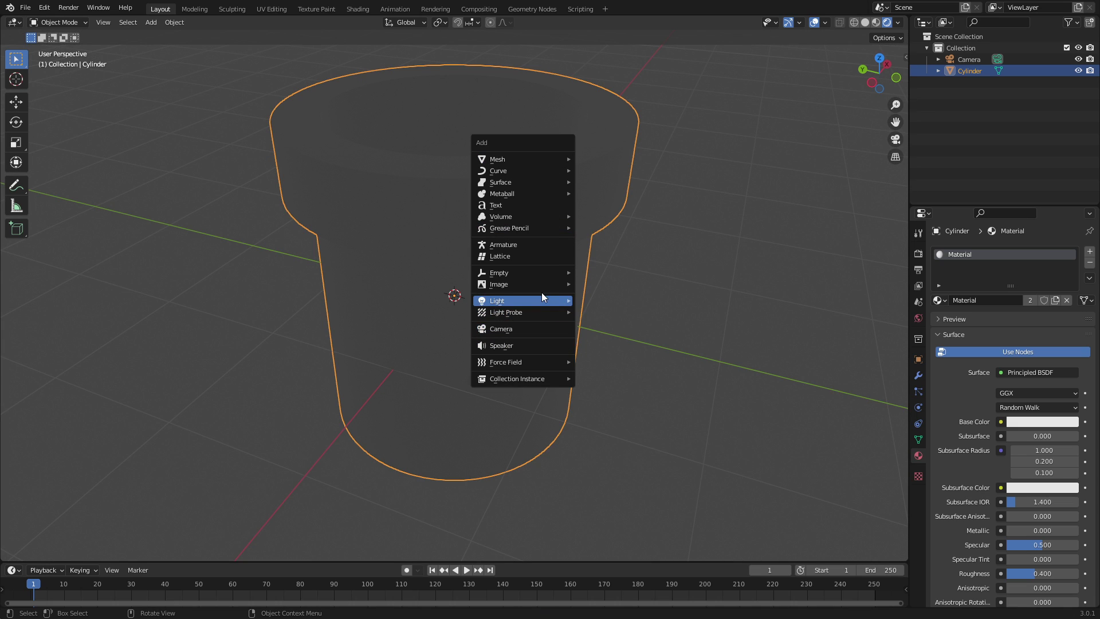
mouse_move(540, 299)
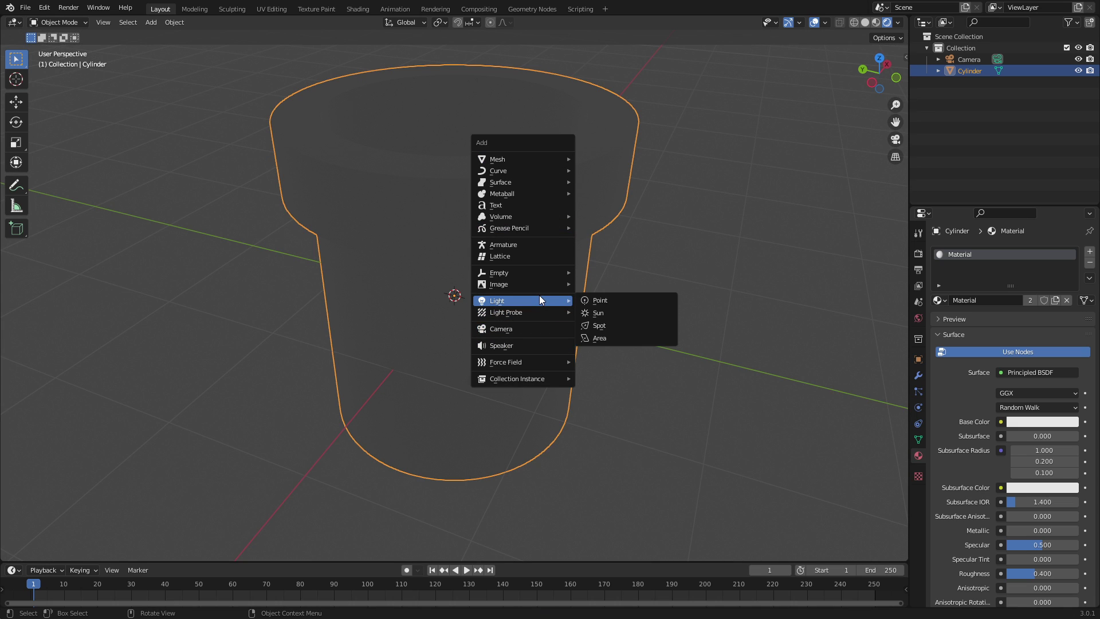
click(622, 314)
scroll(622, 314, down, 6)
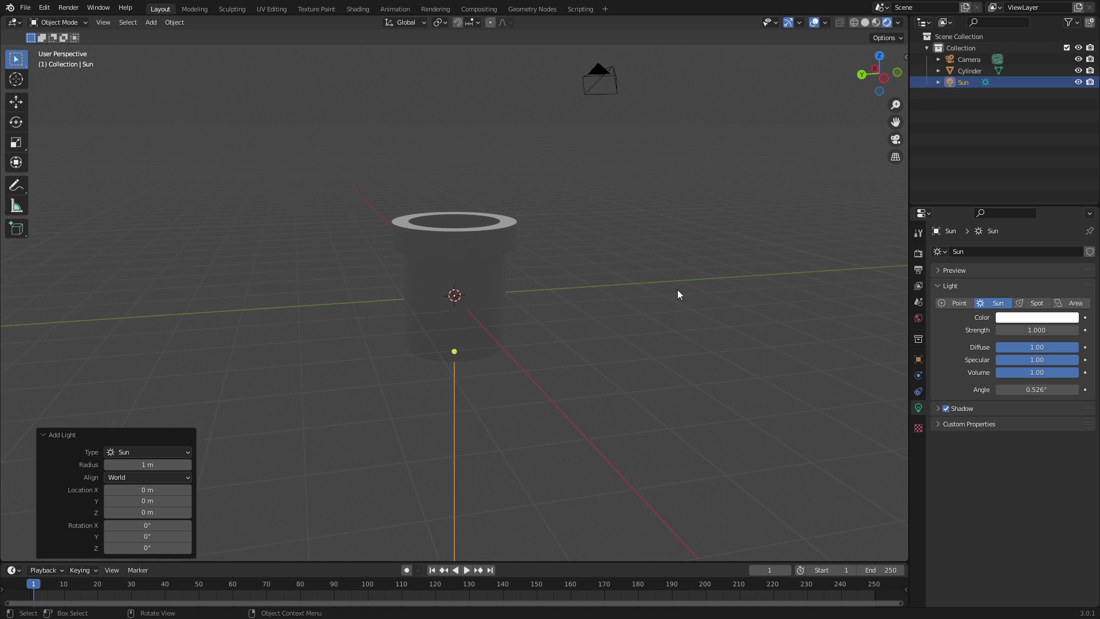
key(r)
key(r)
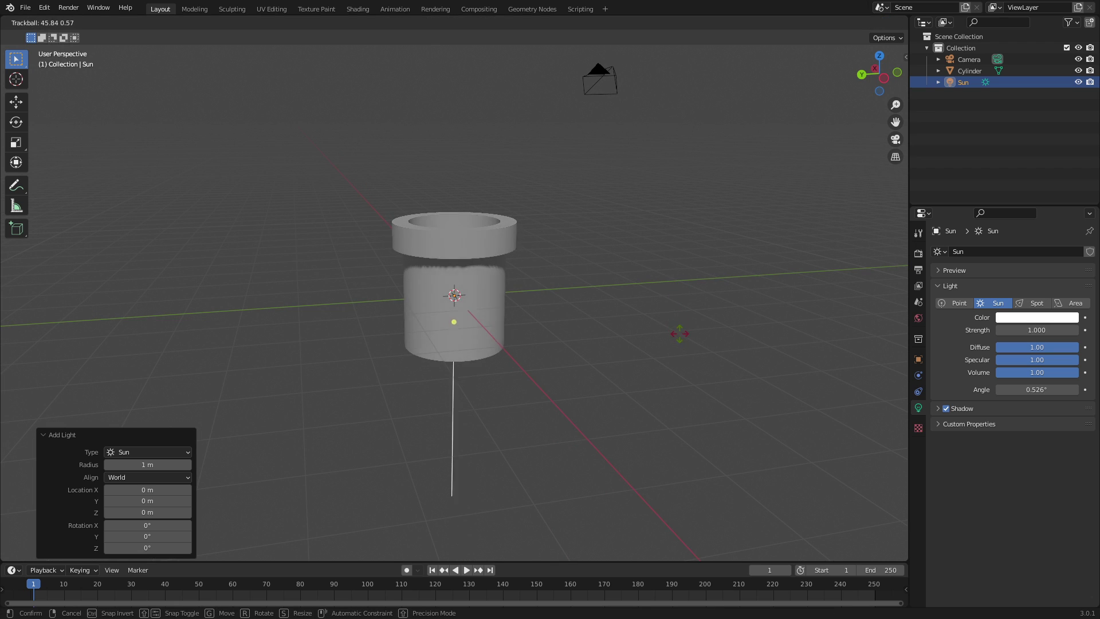
click(648, 336)
middle_drag(648, 336, 620, 315)
key(g)
click(419, 70)
middle_drag(460, 131, 486, 167)
Raise the sun's strength to 1.900 and tint it a warm off-white.
scroll(506, 196, up, 3)
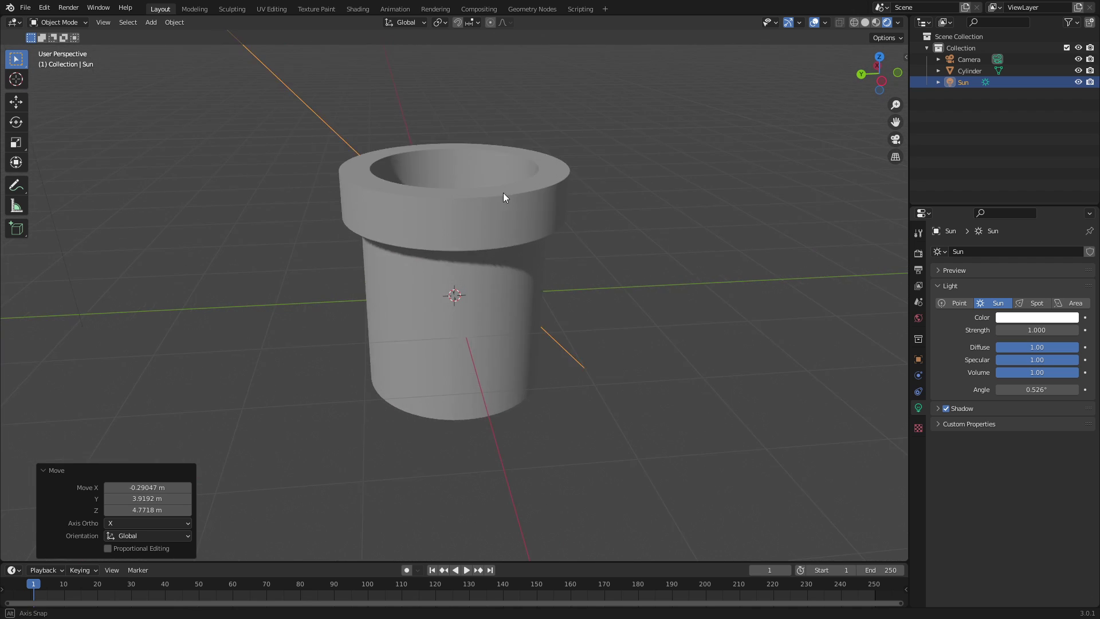
mouse_move(1028, 330)
mouse_down()
mouse_move(1069, 330)
mouse_move(1038, 321)
mouse_up()
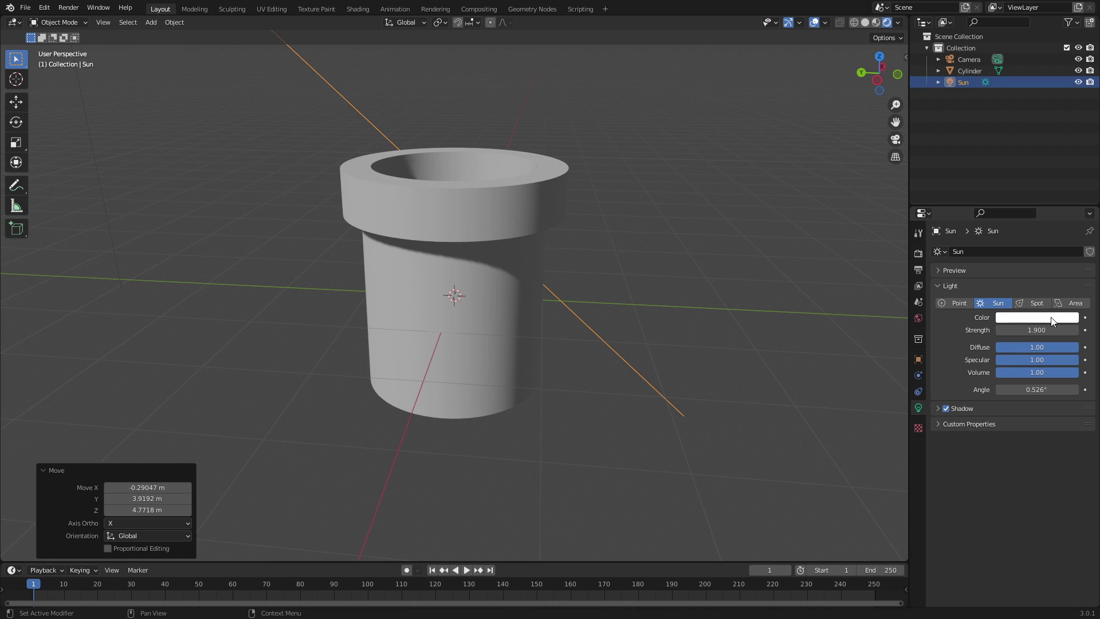
click(1031, 318)
drag(1012, 216, 1016, 210)
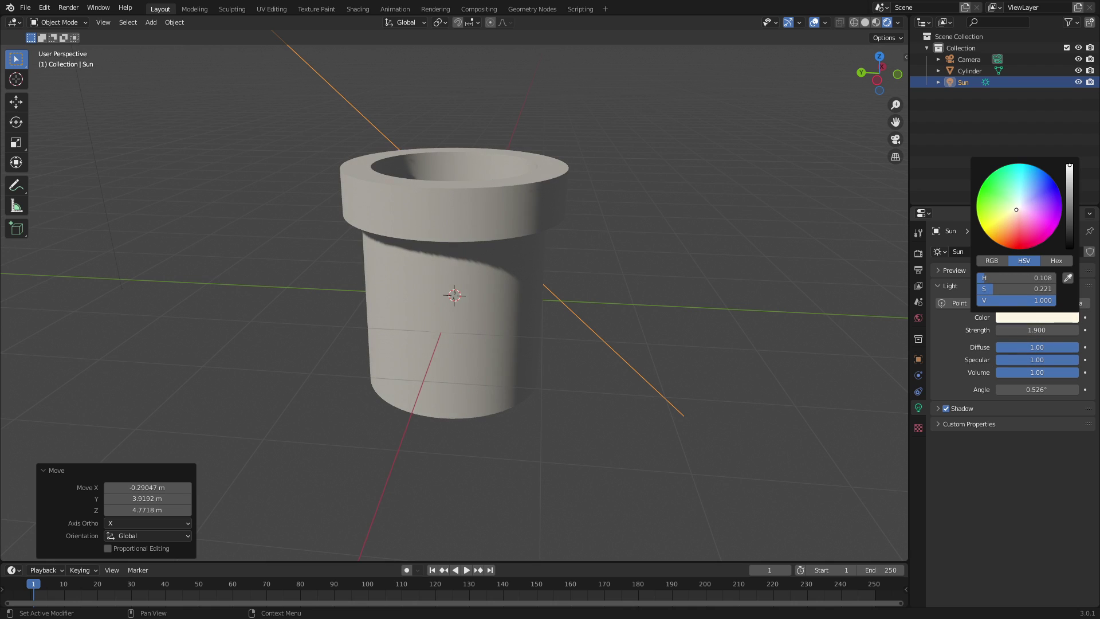
middle_drag(548, 208, 528, 231)
Select the pipe and set its base colour to a saturated green.
click(528, 232)
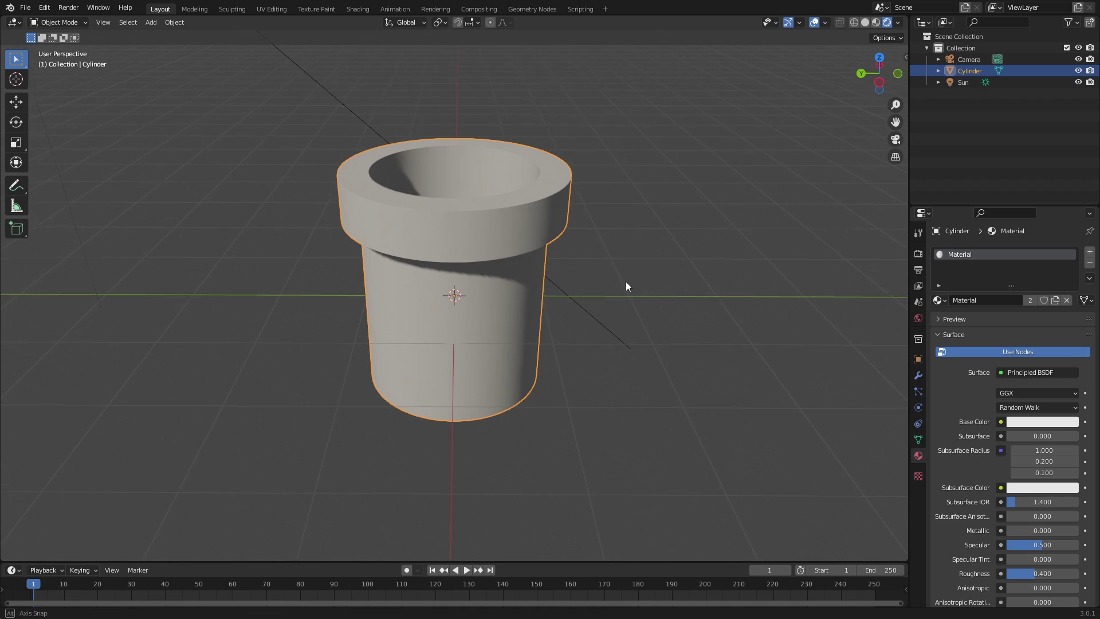
click(1056, 422)
click(986, 288)
drag(1067, 332, 1068, 319)
drag(996, 291, 994, 293)
drag(1069, 318, 1069, 307)
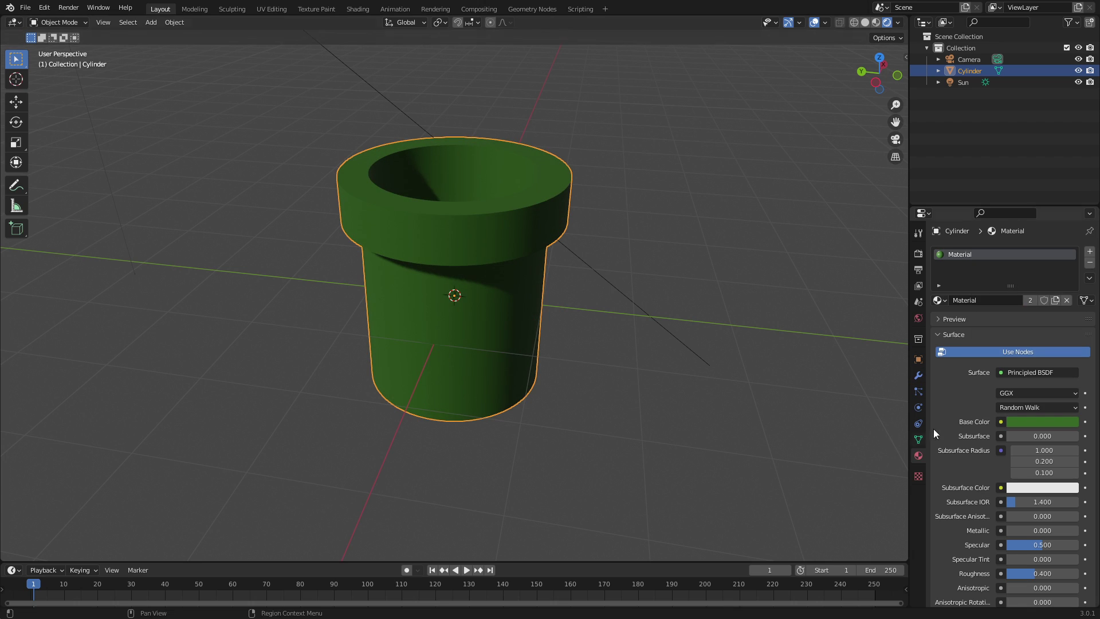
Make the material metallic, brighten the green, raise specular to 1.0 and lower roughness.
drag(1058, 533, 1094, 532)
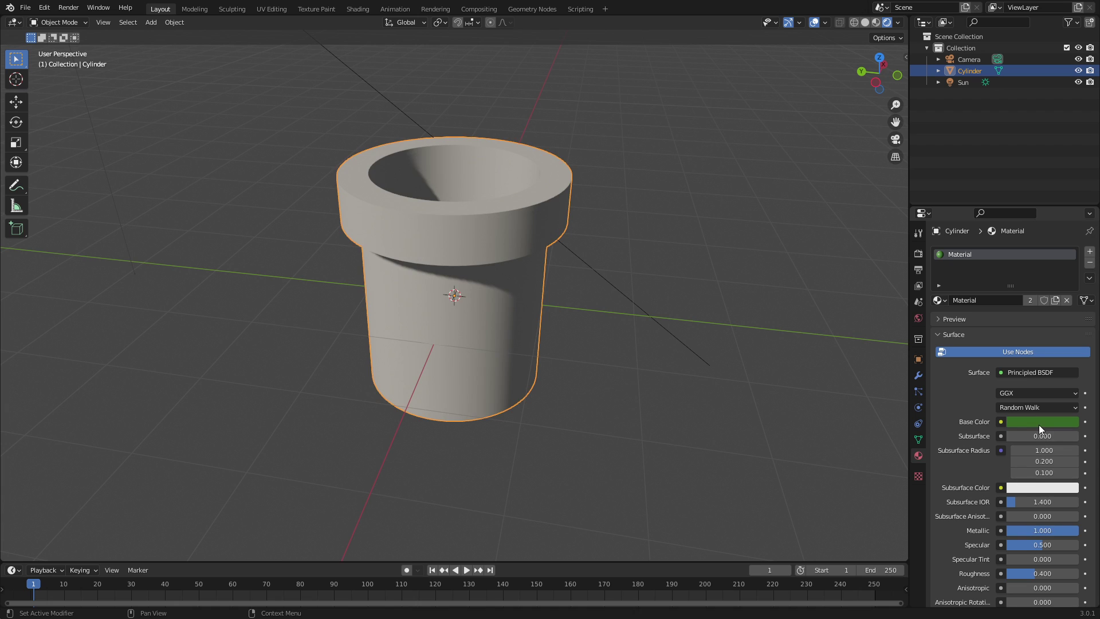
drag(1069, 297, 1070, 262)
middle_drag(714, 257, 687, 227)
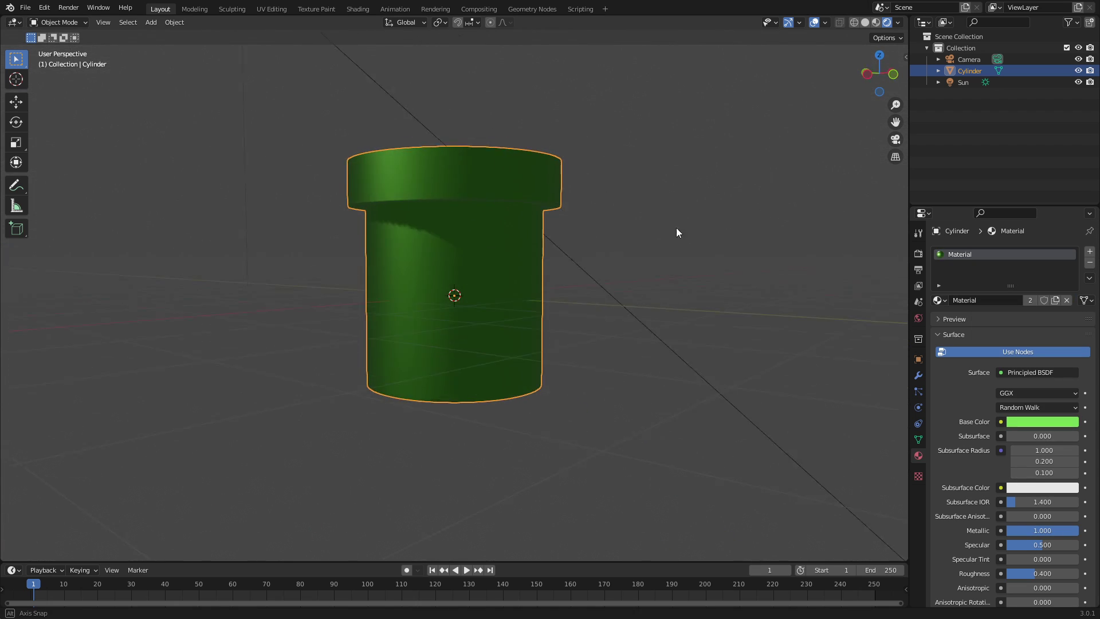
scroll(719, 247, up, 2)
mouse_move(1049, 546)
mouse_down()
mouse_move(1063, 547)
mouse_move(1040, 573)
mouse_up()
Fine-tune the pipe's metallic down slightly and roughness up to 0.439, then deselect it.
middle_drag(864, 469, 692, 354)
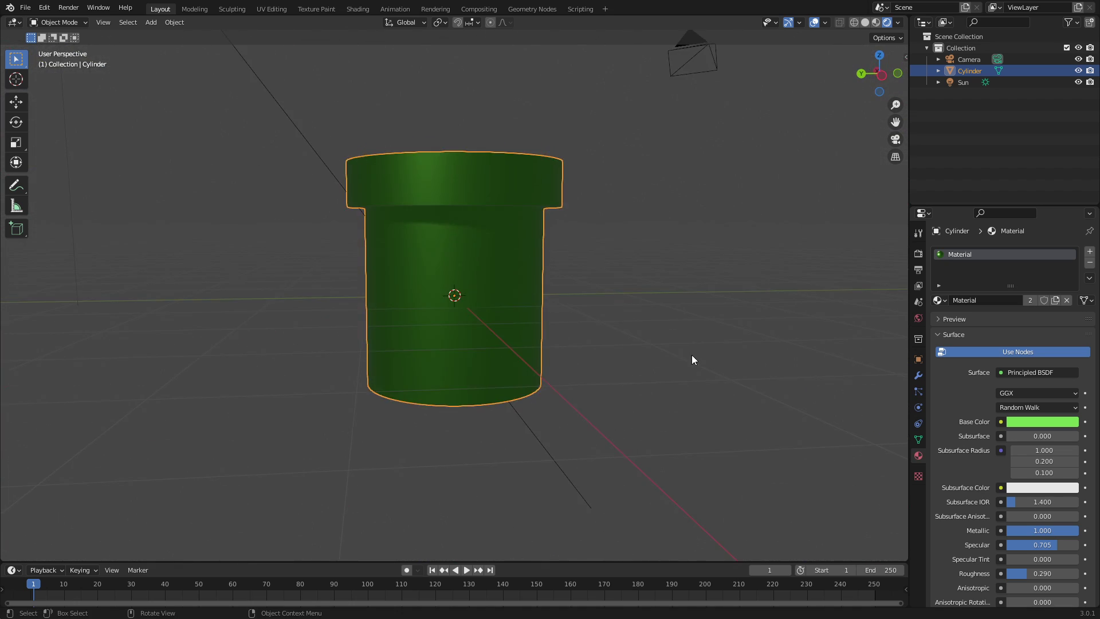
scroll(692, 358, down, 3)
click(963, 82)
middle_drag(716, 263, 690, 235)
click(456, 283)
mouse_move(1077, 530)
mouse_down()
mouse_move(1050, 531)
mouse_move(1062, 531)
mouse_up()
scroll(607, 298, up, 3)
mouse_move(606, 297)
middle_down()
mouse_move(590, 369)
mouse_move(626, 301)
middle_up()
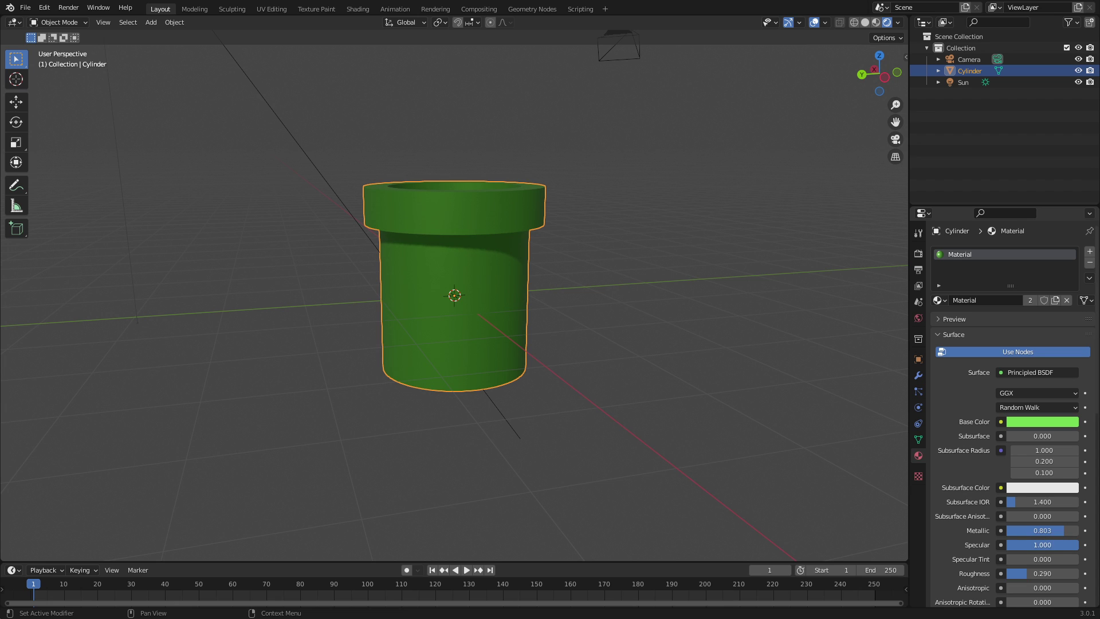
drag(1042, 573, 1059, 573)
middle_drag(783, 380, 719, 369)
scroll(710, 361, down, 3)
click(551, 277)
middle_drag(551, 278, 507, 255)
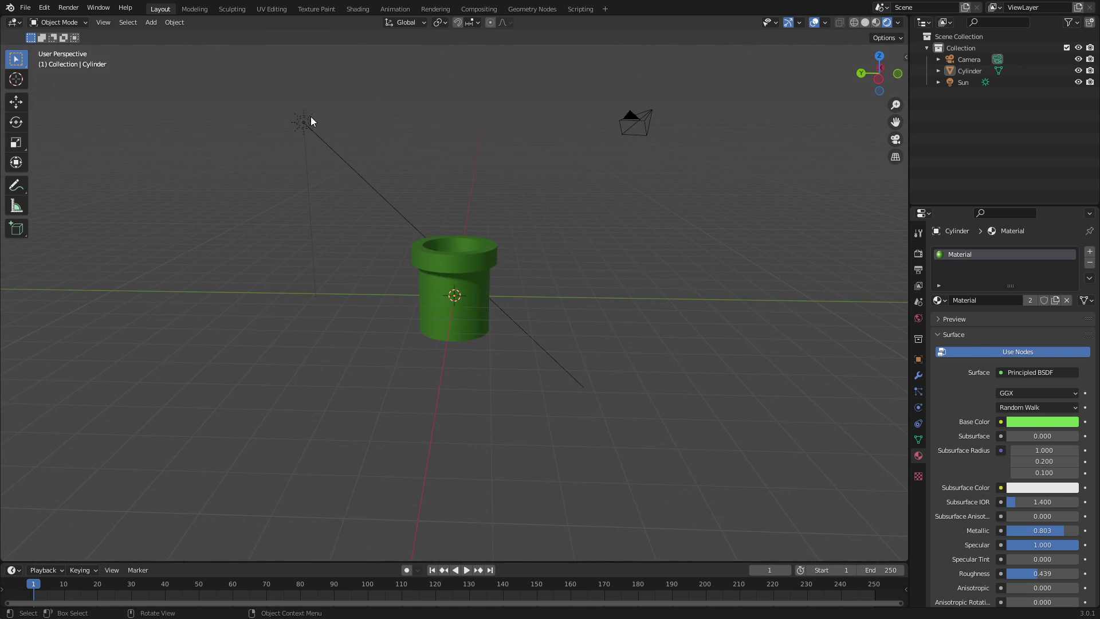
Duplicate the sun light in place and turn the copy 180° around Z and 180° around Y.
click(311, 118)
key(shift+d)
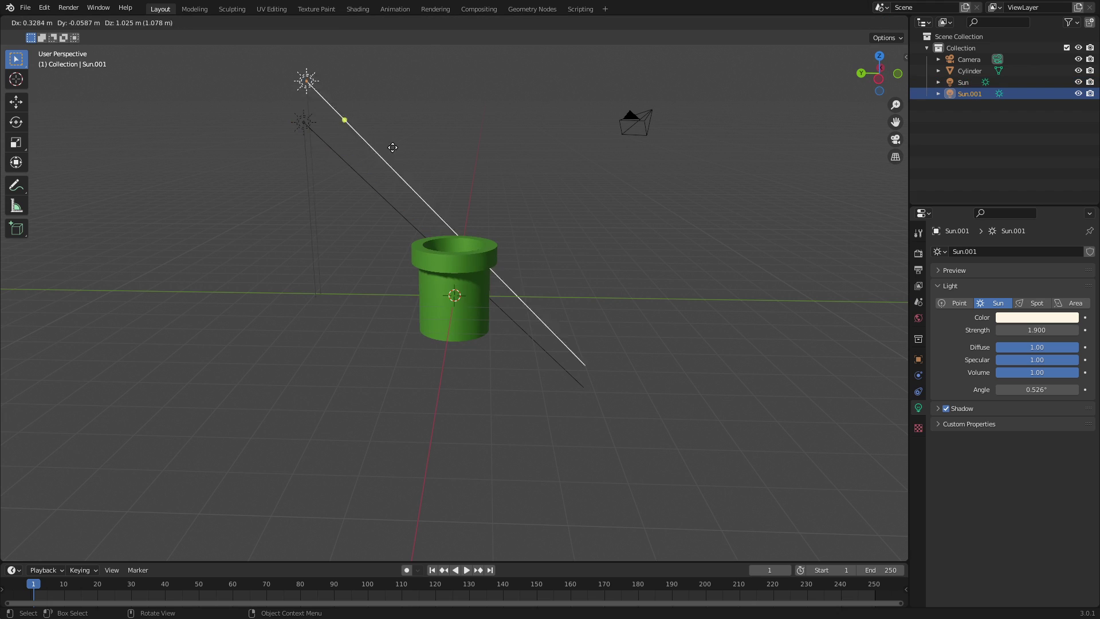
right_click(516, 232)
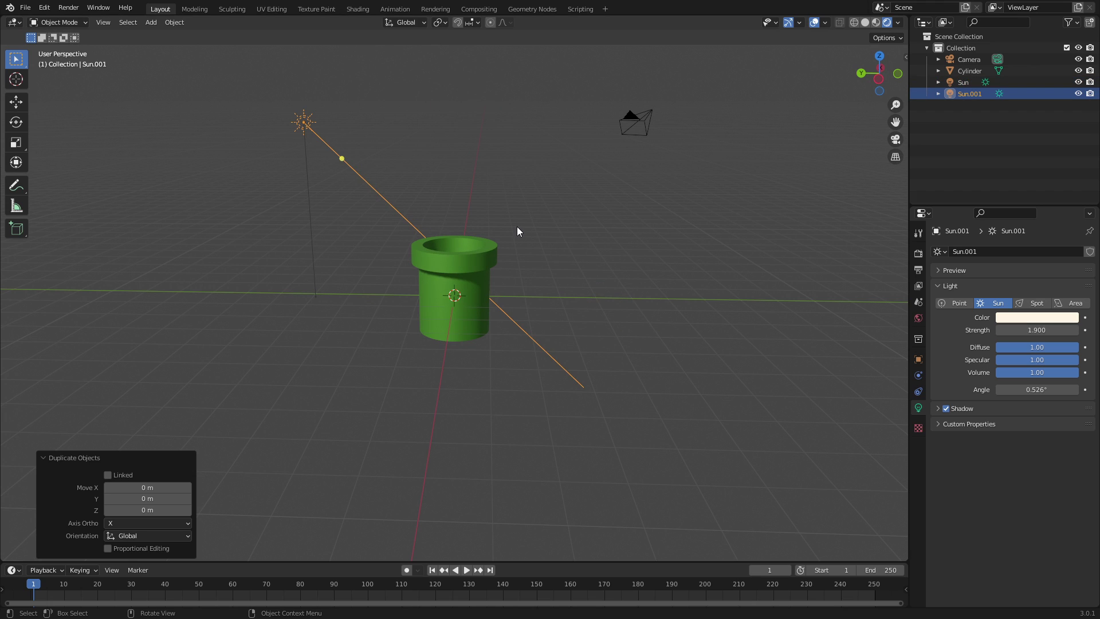
text(rz180)
key(Return)
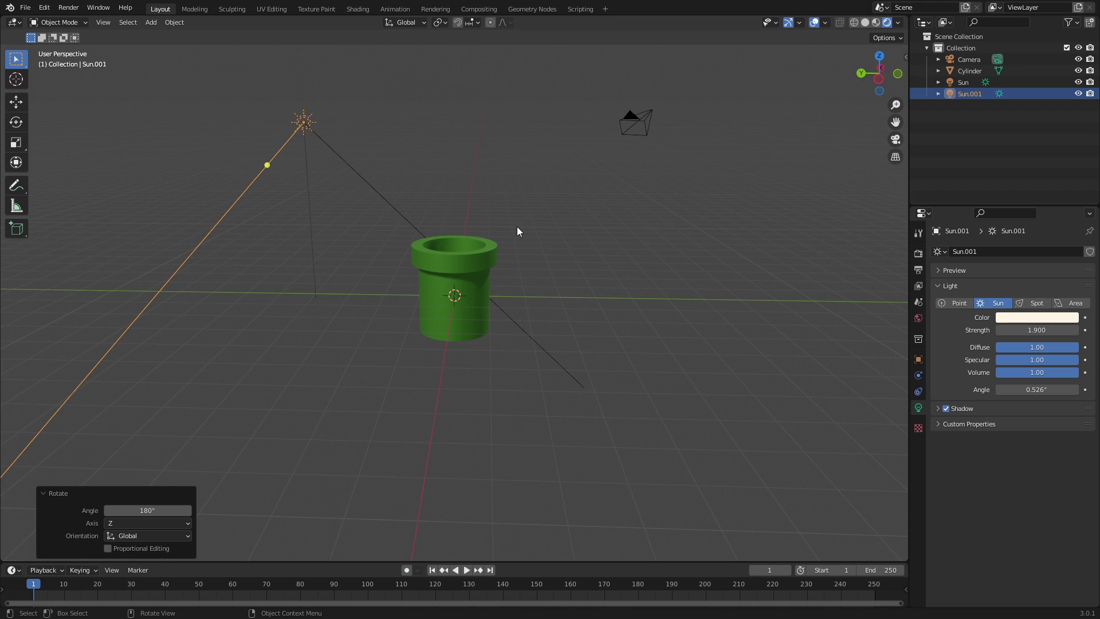
middle_drag(517, 231, 518, 307)
text(ry180)
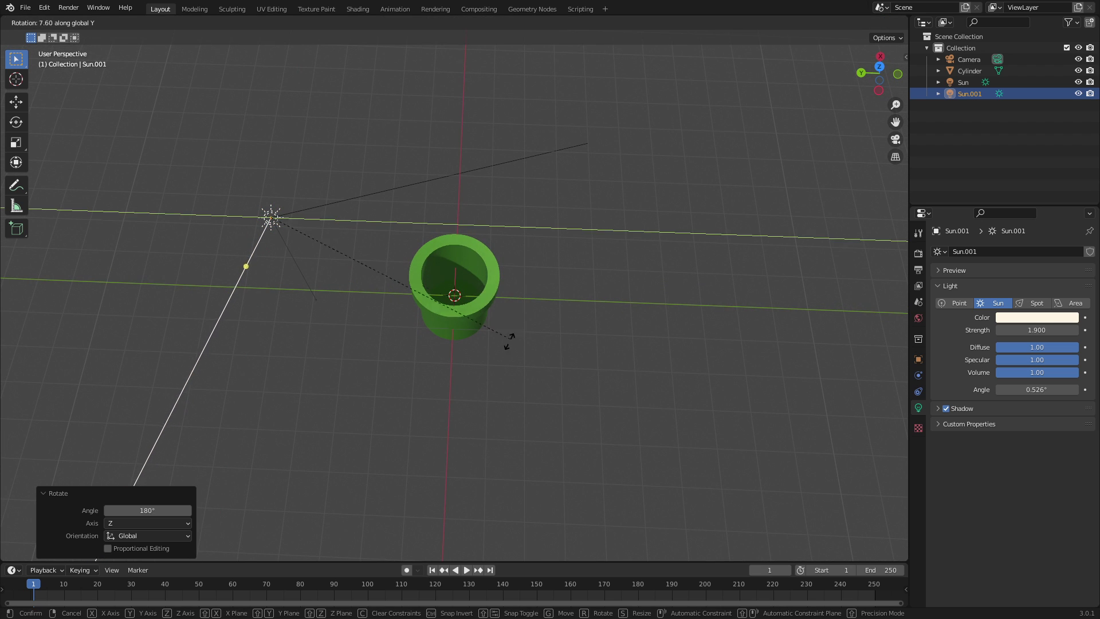
key(Return)
Move the copied sun to the opposite side of the pipe.
middle_drag(497, 339, 456, 241)
key(g)
click(738, 42)
middle_drag(419, 198, 569, 171)
key(g)
click(635, 205)
middle_drag(633, 205, 447, 168)
key(g)
click(555, 194)
middle_drag(556, 194, 591, 220)
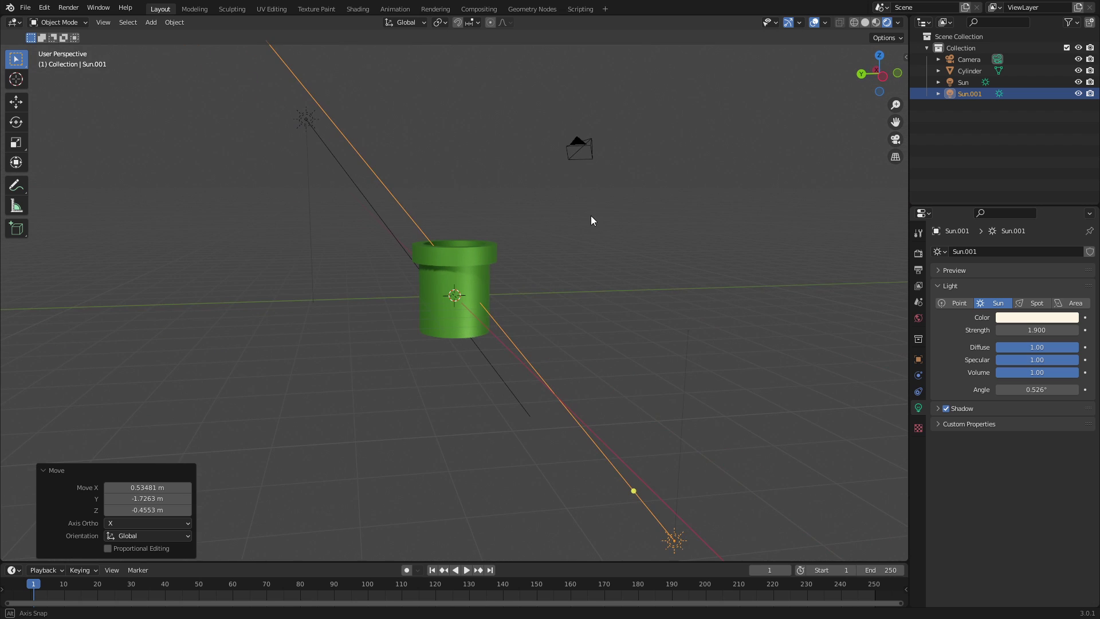
Set the colour of the second sun light, Sun.001.
click(1057, 317)
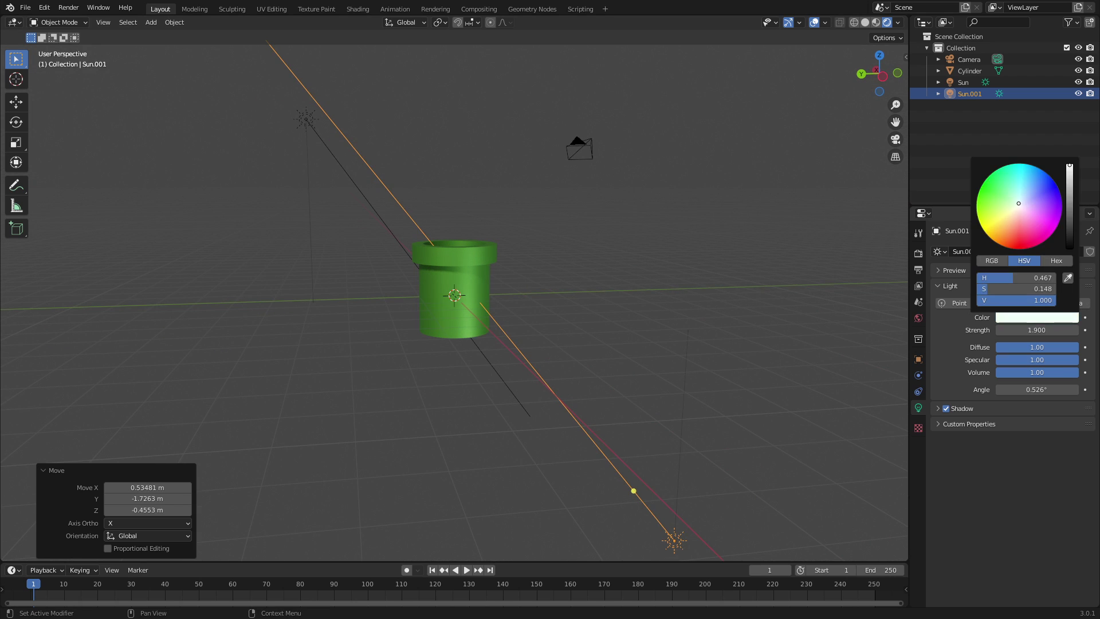
middle_drag(662, 164, 508, 335)
scroll(585, 175, up, 4)
scroll(346, 237, down, 6)
Rotate the original sun light slightly.
click(392, 149)
key(r)
click(703, 269)
middle_drag(702, 268, 745, 158)
scroll(737, 150, up, 4)
middle_drag(622, 321, 658, 310)
Adjust the brightness of the pipe's green base colour.
click(506, 189)
click(1060, 420)
drag(1070, 280, 1069, 280)
scroll(618, 243, down, 3)
middle_drag(617, 240, 638, 314)
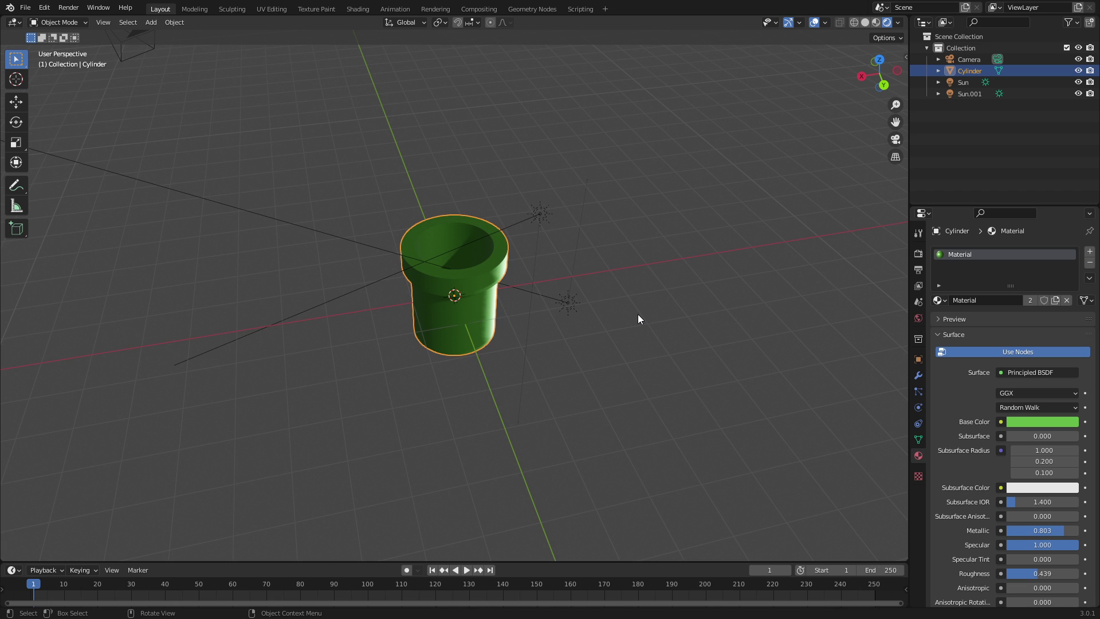
Enable Eevee ambient occlusion and set its distance to 5 m.
middle_drag(630, 307, 436, 246)
scroll(538, 252, up, 4)
middle_drag(552, 263, 591, 190)
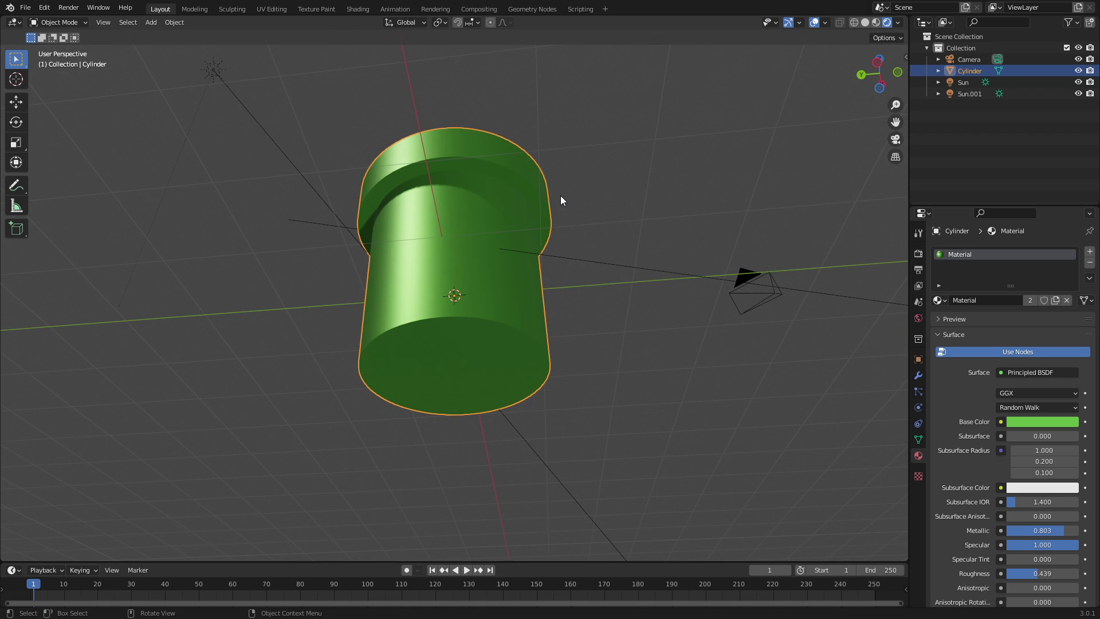
click(917, 254)
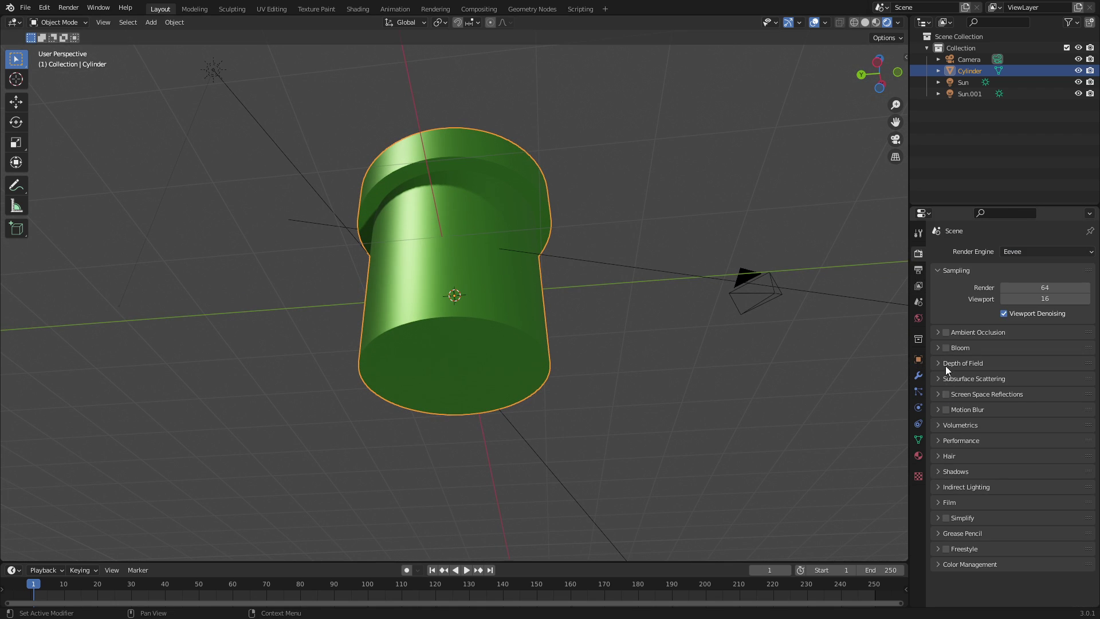
click(946, 333)
click(974, 332)
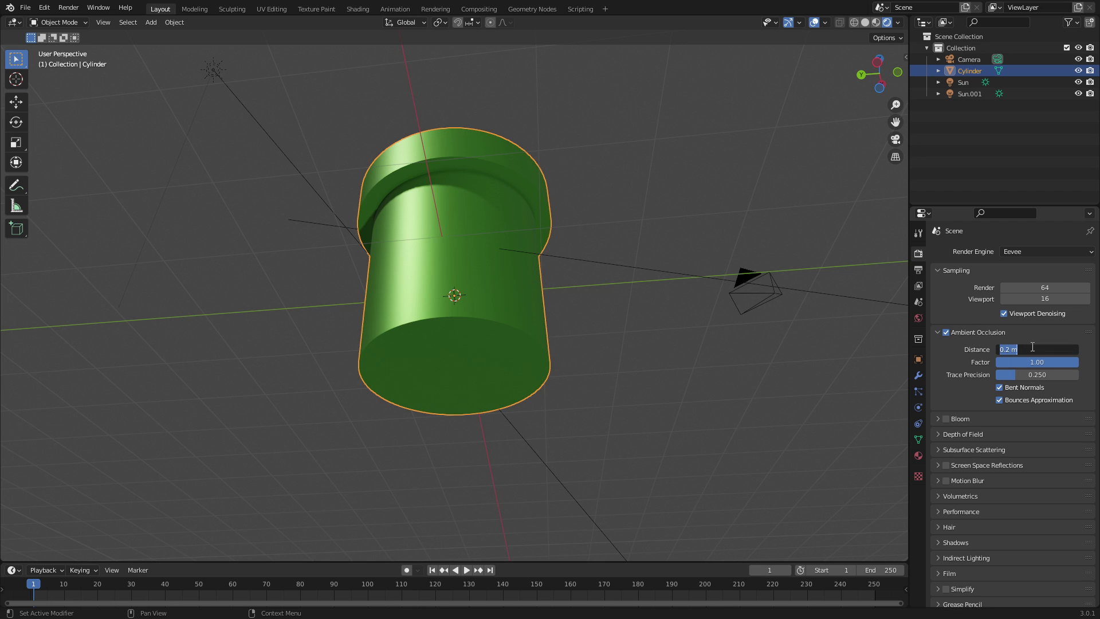
mouse_move(678, 261)
middle_down()
mouse_move(664, 256)
mouse_move(807, 301)
middle_up()
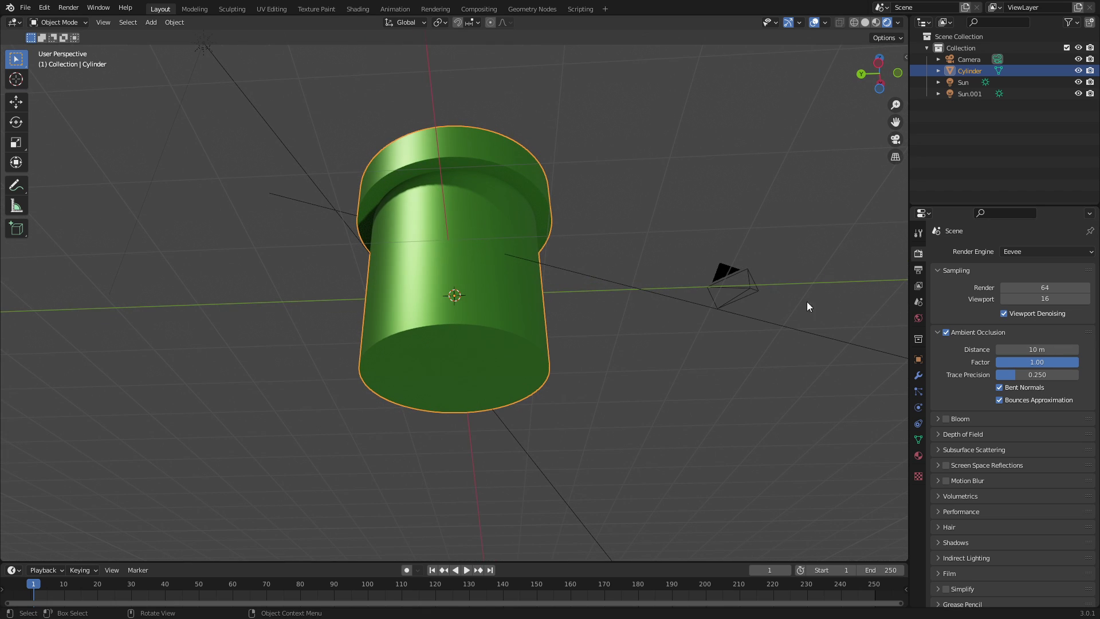
click(1024, 349)
text(5)
key(Return)
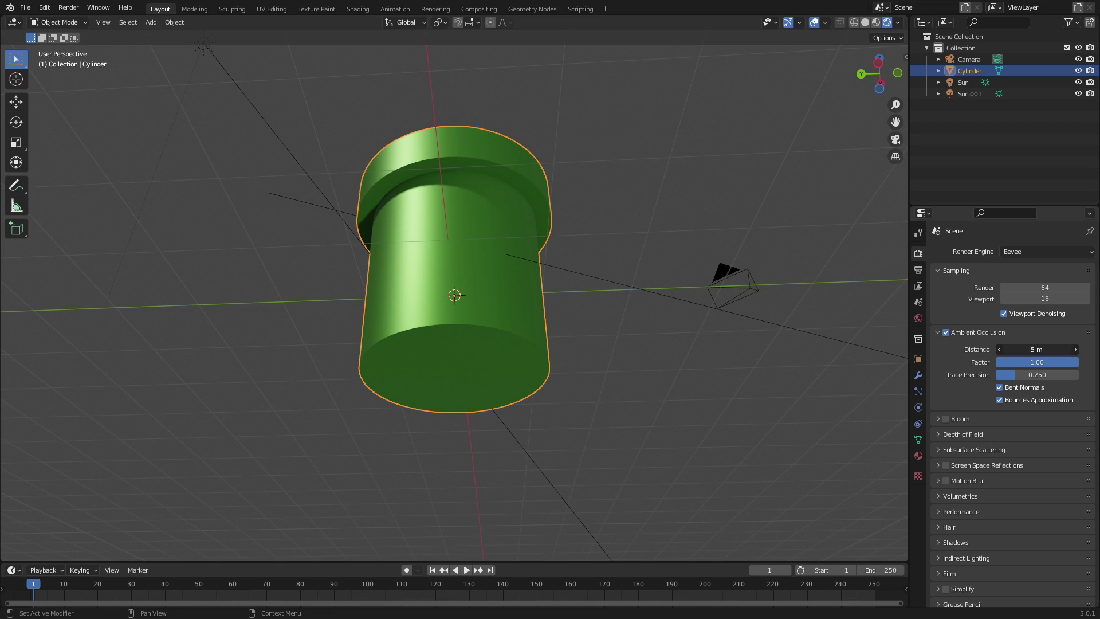
key(Return)
key(Return)
key(Return)
text(1)
key(Return)
Enable screen space reflections in the render settings.
middle_drag(763, 288, 660, 281)
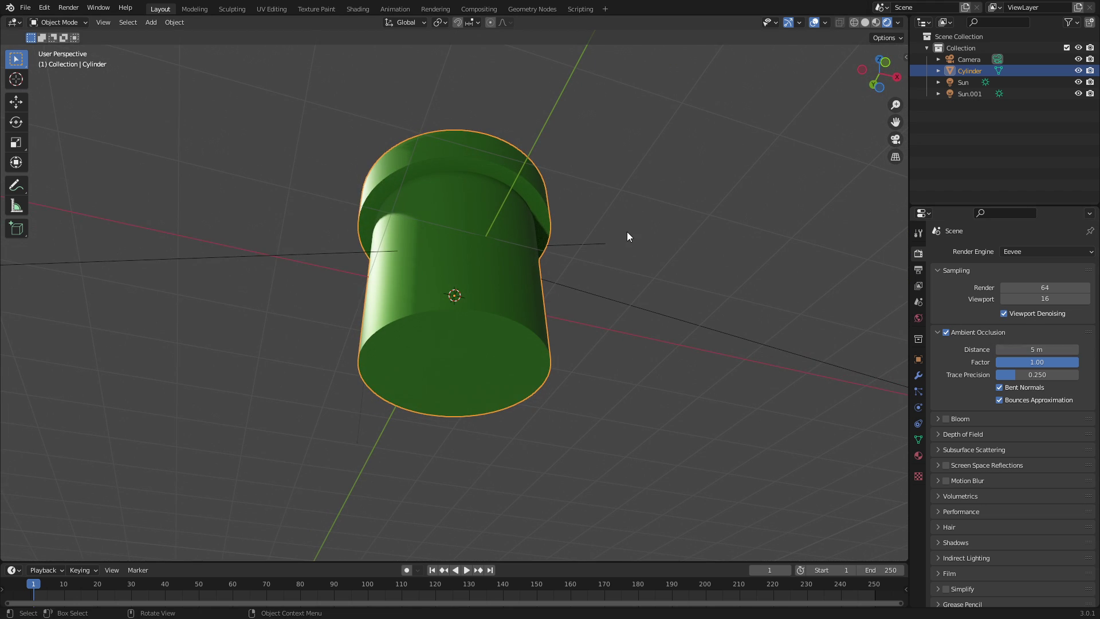
middle_drag(626, 233, 771, 429)
middle_drag(716, 355, 541, 239)
middle_drag(722, 357, 710, 330)
click(947, 465)
click(946, 466)
middle_drag(450, 175, 546, 370)
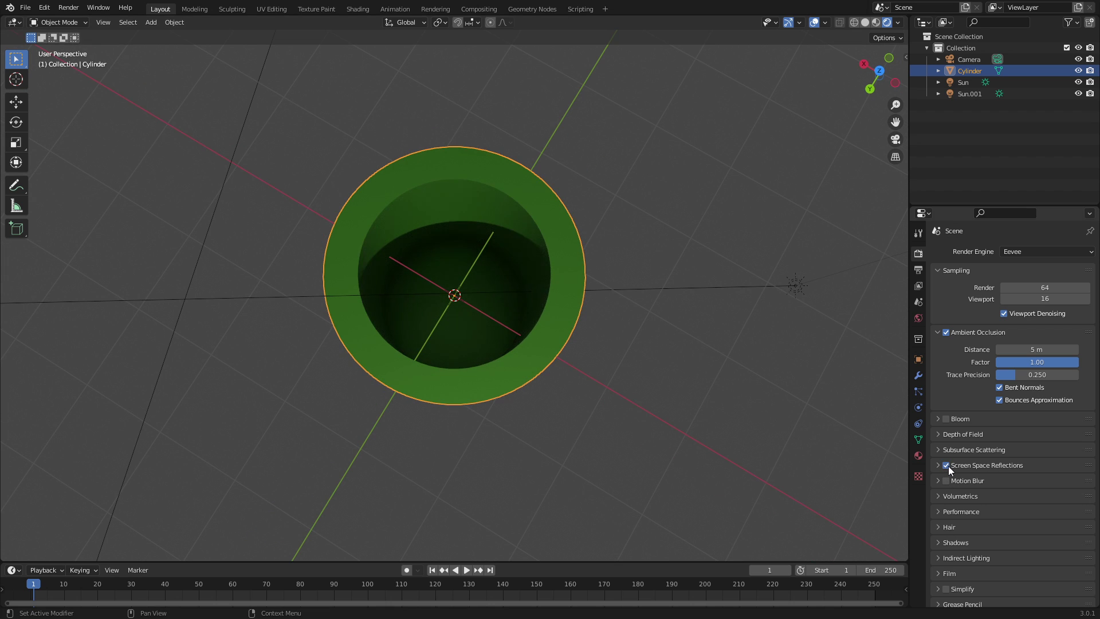
Turn on Eevee bloom with threshold 0.596 and intensity 0.072.
middle_drag(783, 409, 569, 254)
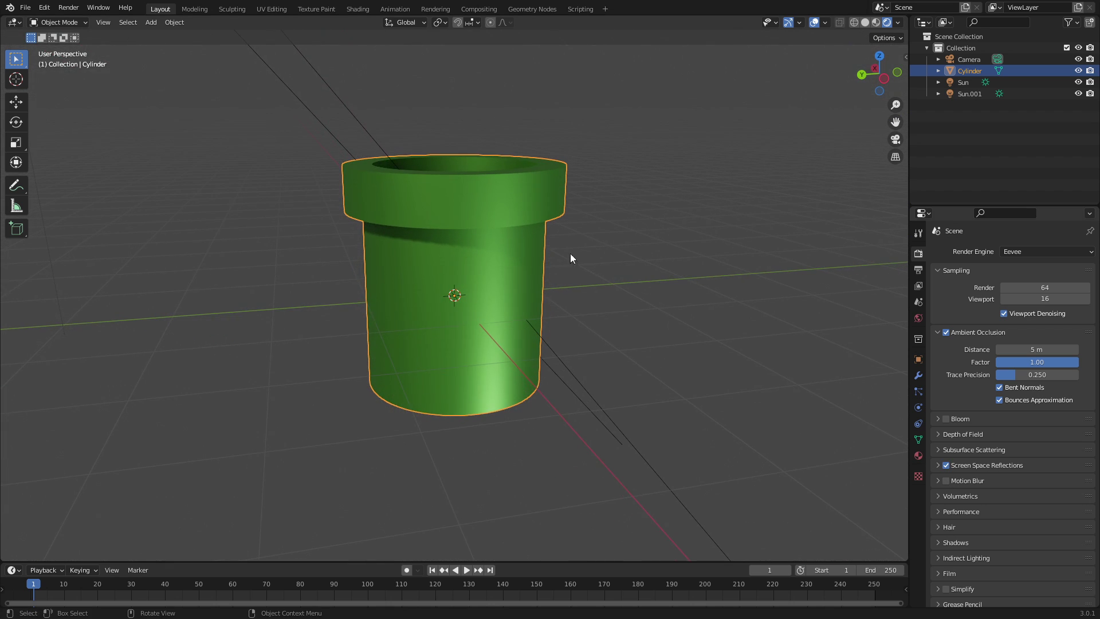
click(938, 419)
middle_drag(716, 361, 701, 413)
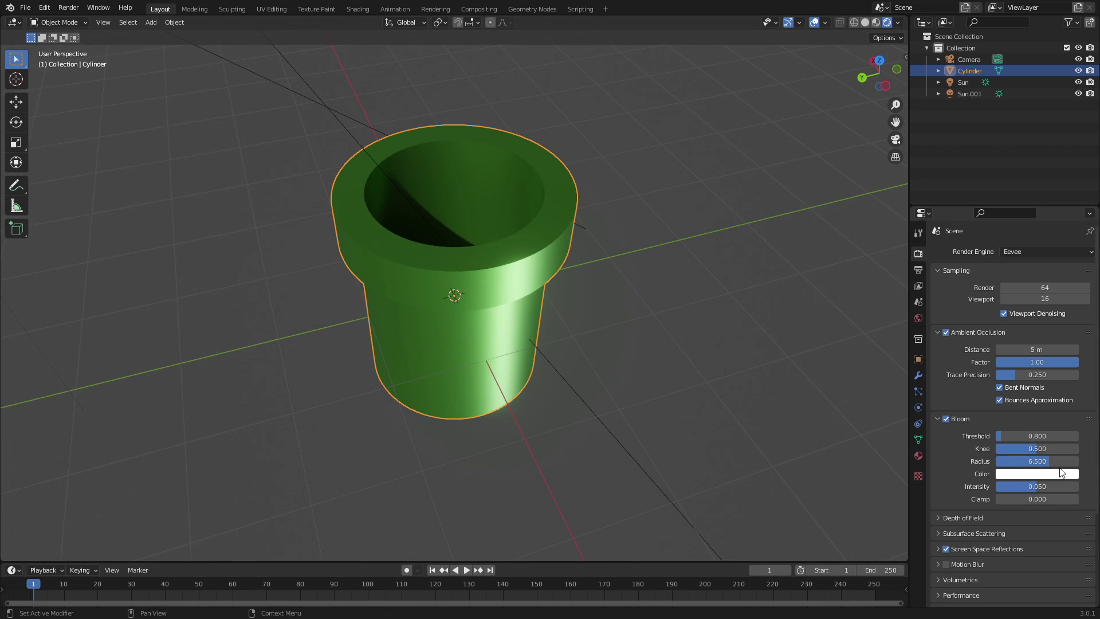
drag(1063, 486, 1056, 487)
drag(1052, 436, 1051, 437)
middle_drag(711, 343, 476, 297)
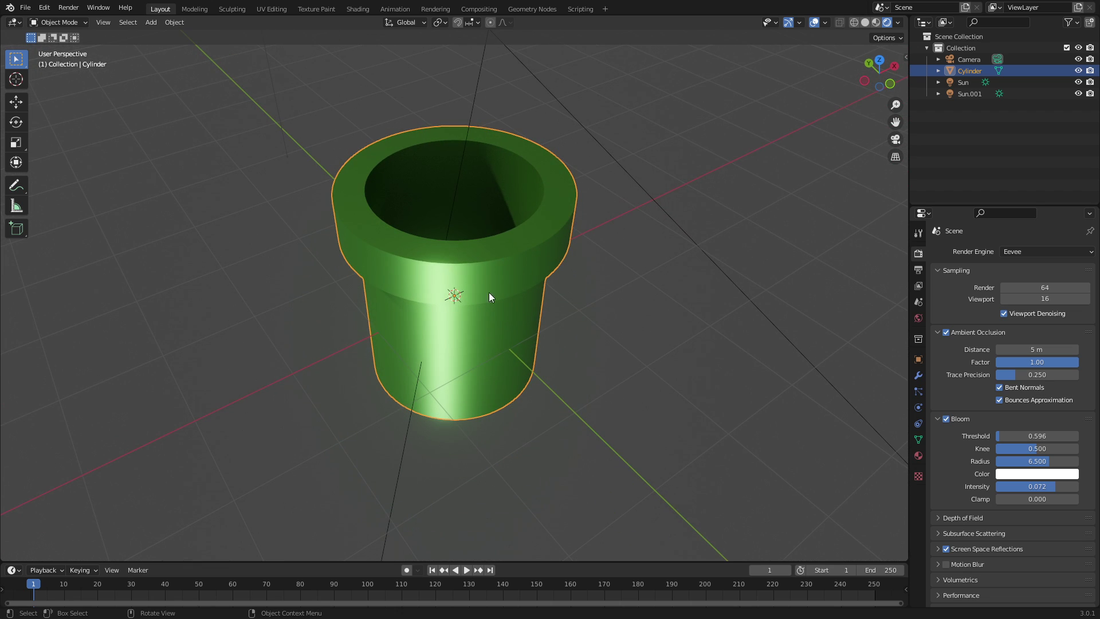
middle_drag(599, 317, 555, 311)
scroll(985, 550, down, 2)
scroll(986, 551, down, 3)
middle_drag(716, 412, 894, 269)
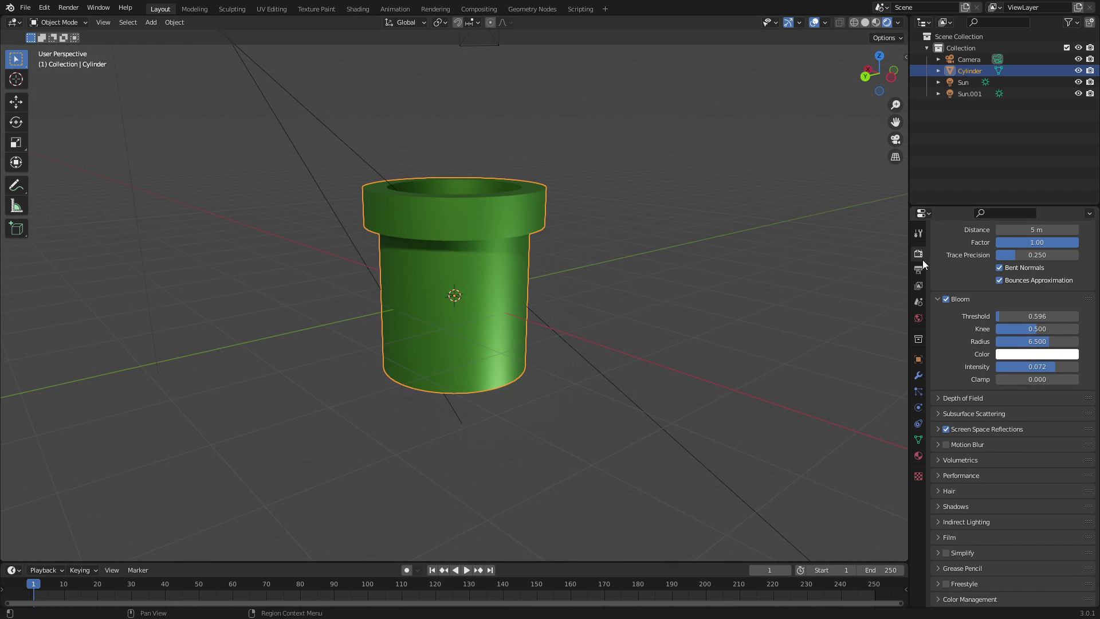
Add a mesh plane and lower it along Z below the pipe.
key(shift+a)
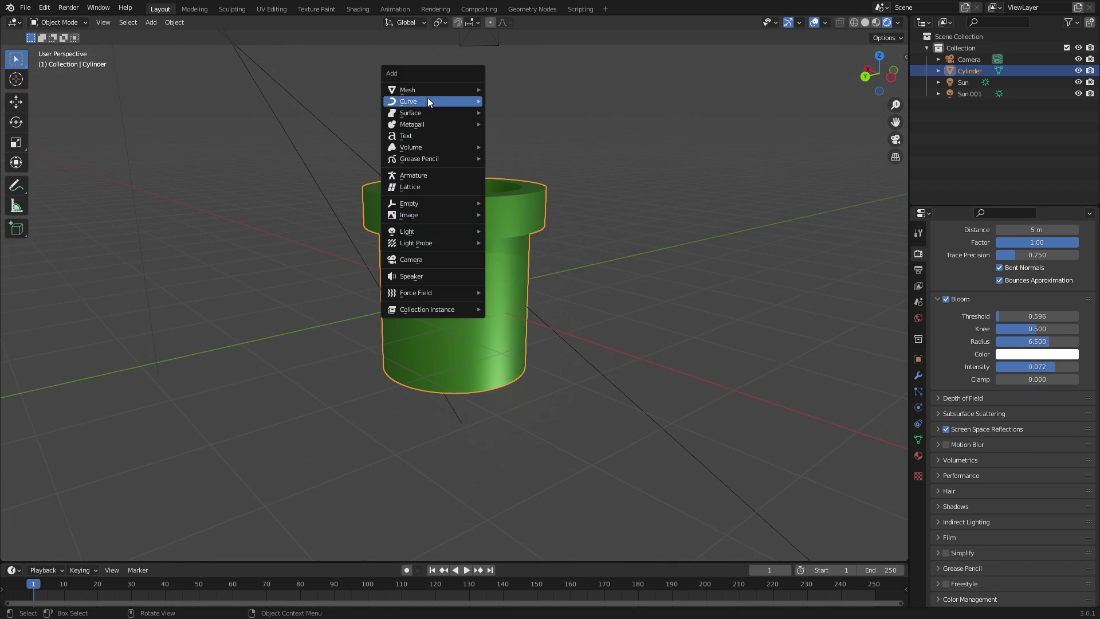
mouse_move(431, 91)
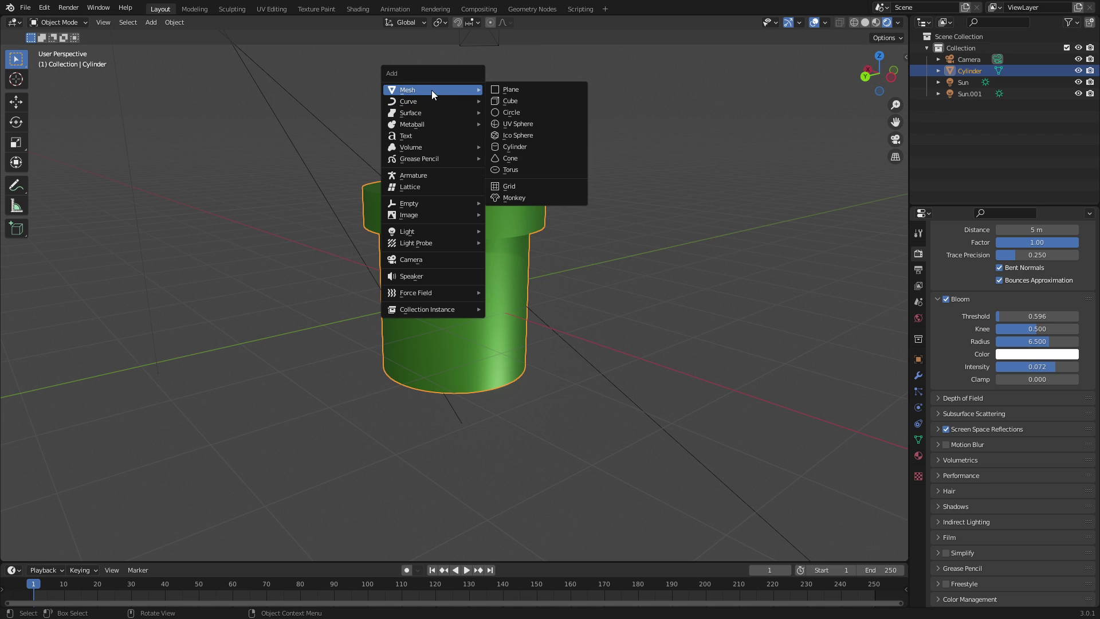
click(537, 92)
scroll(523, 312, down, 3)
key(g)
key(z)
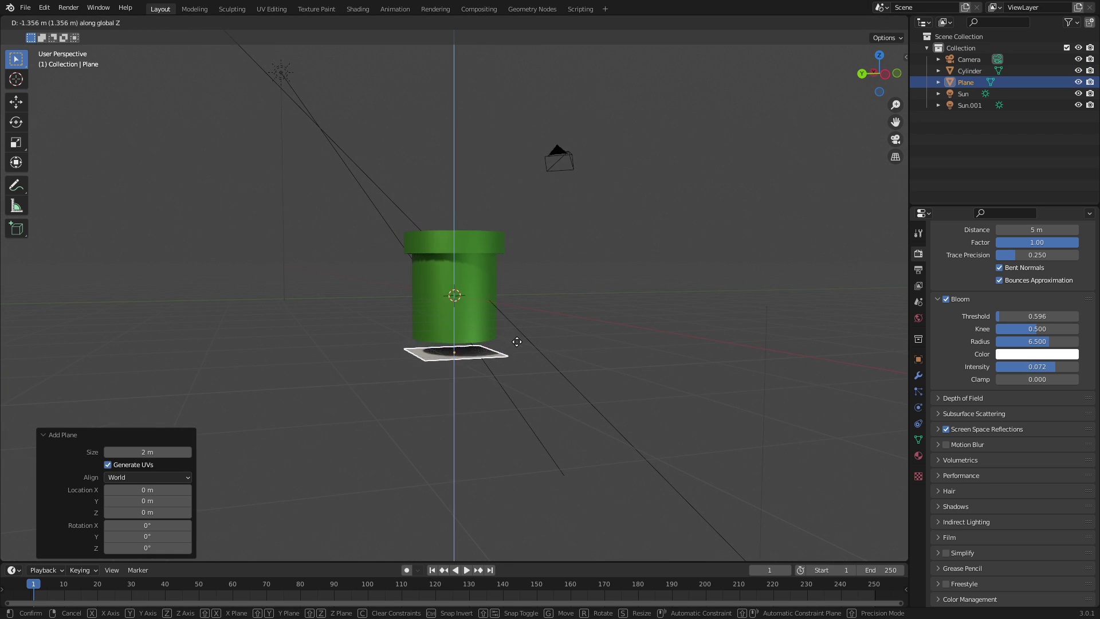
click(513, 336)
Scale the plane up to 2.713 and set it just under the pipe's base.
key(s)
click(628, 337)
middle_drag(628, 337, 648, 358)
key(g)
key(z)
click(644, 353)
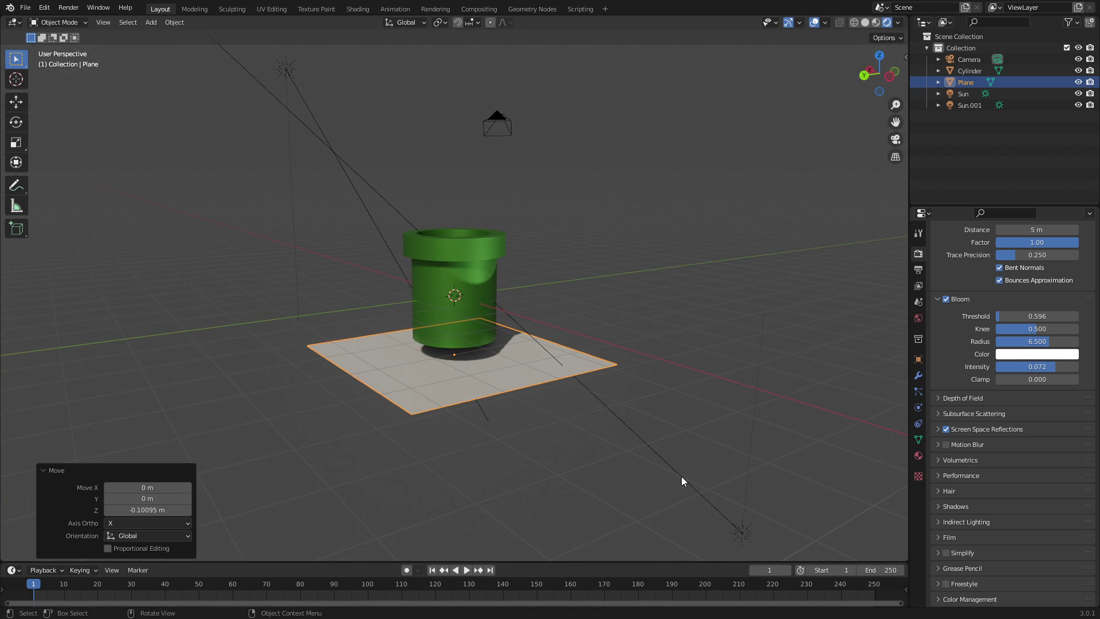
Turn off shadows for the second sun light, Sun.001.
click(659, 421)
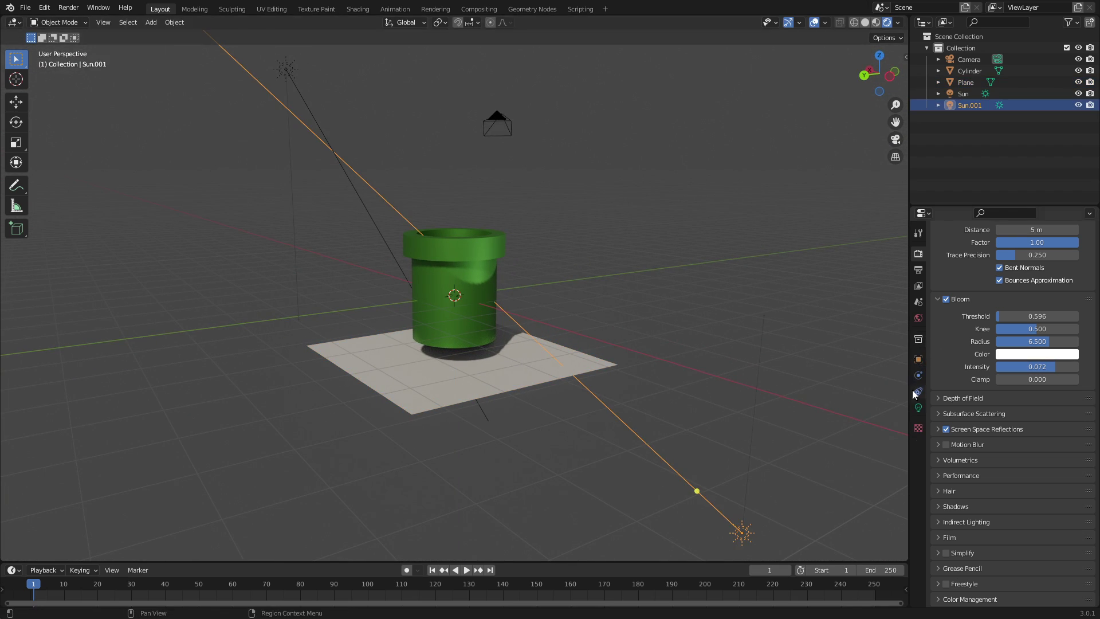
click(918, 408)
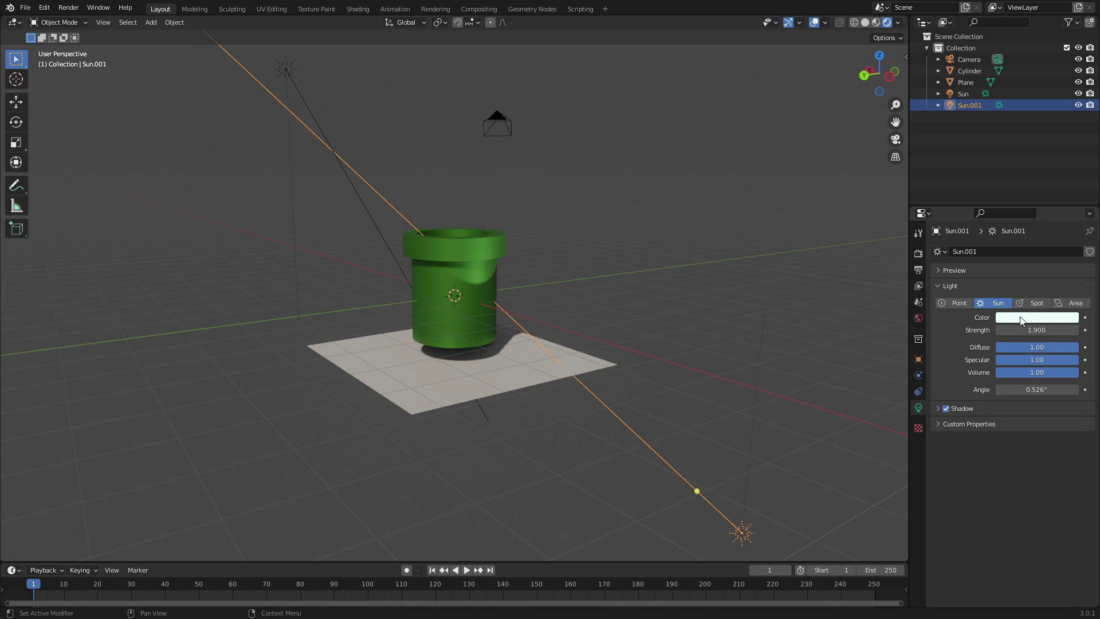
click(946, 410)
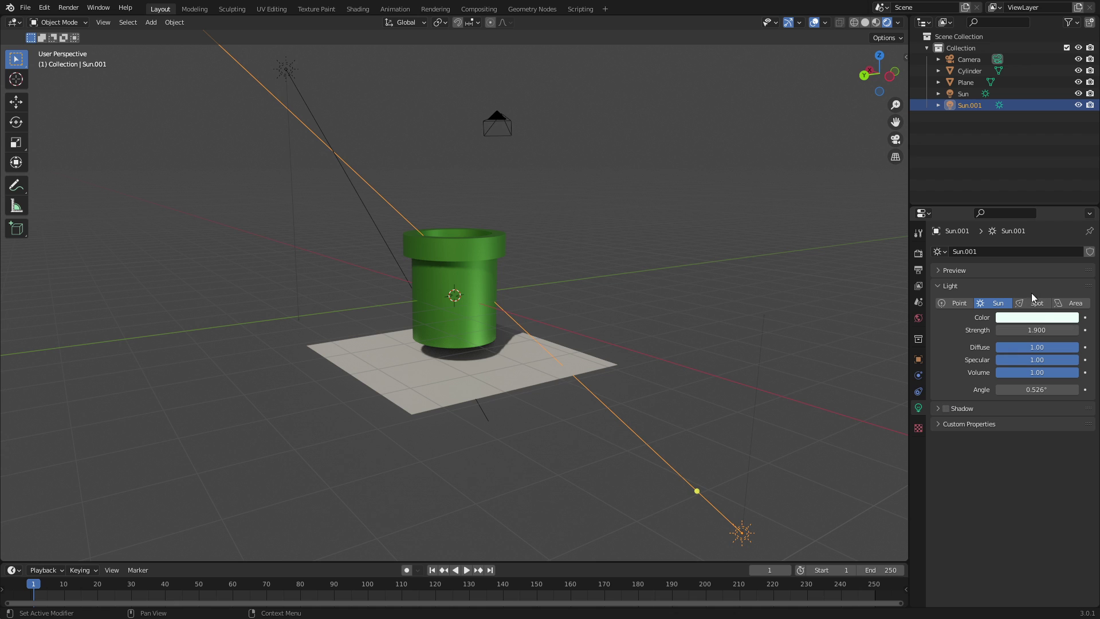
Select the ground plane, briefly hiding and deleting it before undoing back to the original.
middle_drag(563, 360, 529, 352)
click(503, 371)
key(h)
key(alt+h)
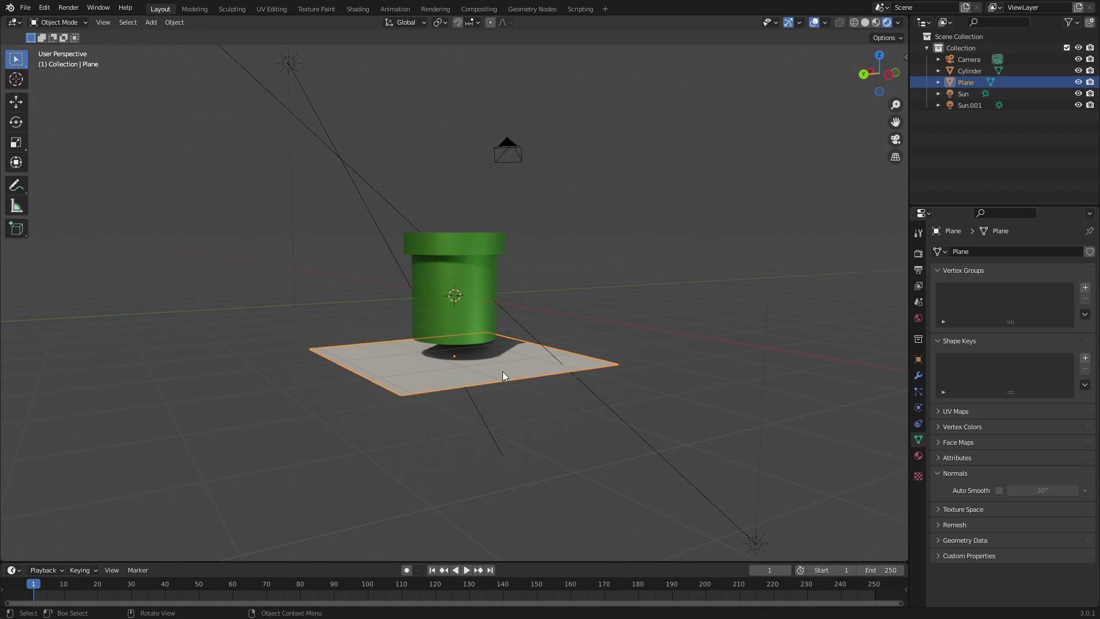
key(Delete)
key(ctrl+z)
key(s)
key(Escape)
key(s)
key(Escape)
middle_drag(628, 319, 582, 310)
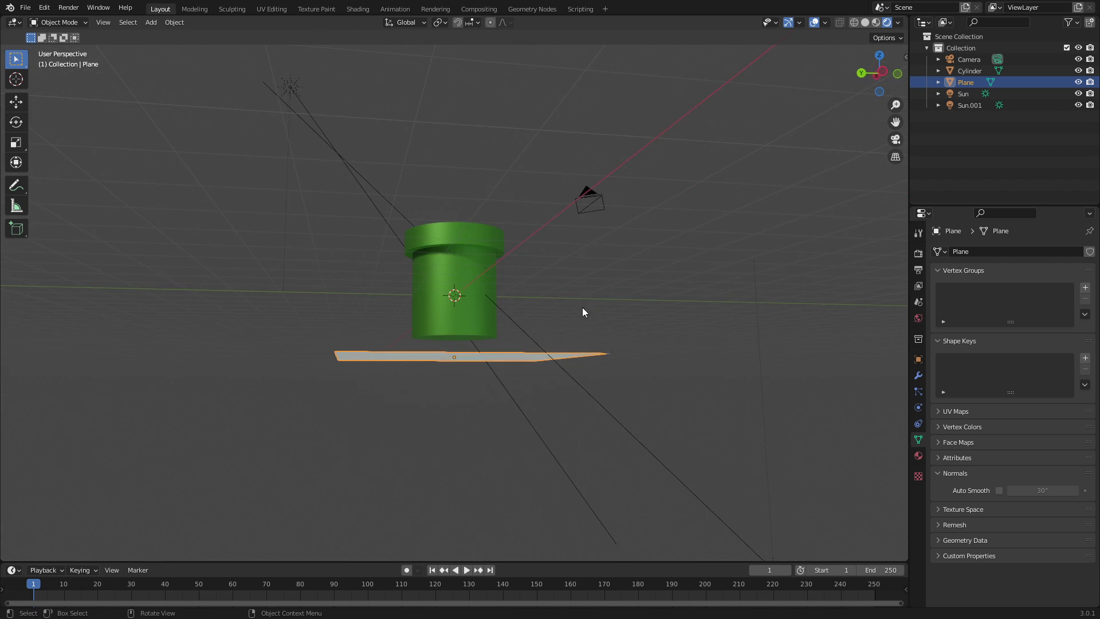
Rescale the ground plane, trying sizes of 2.359 and 2.801.
key(s)
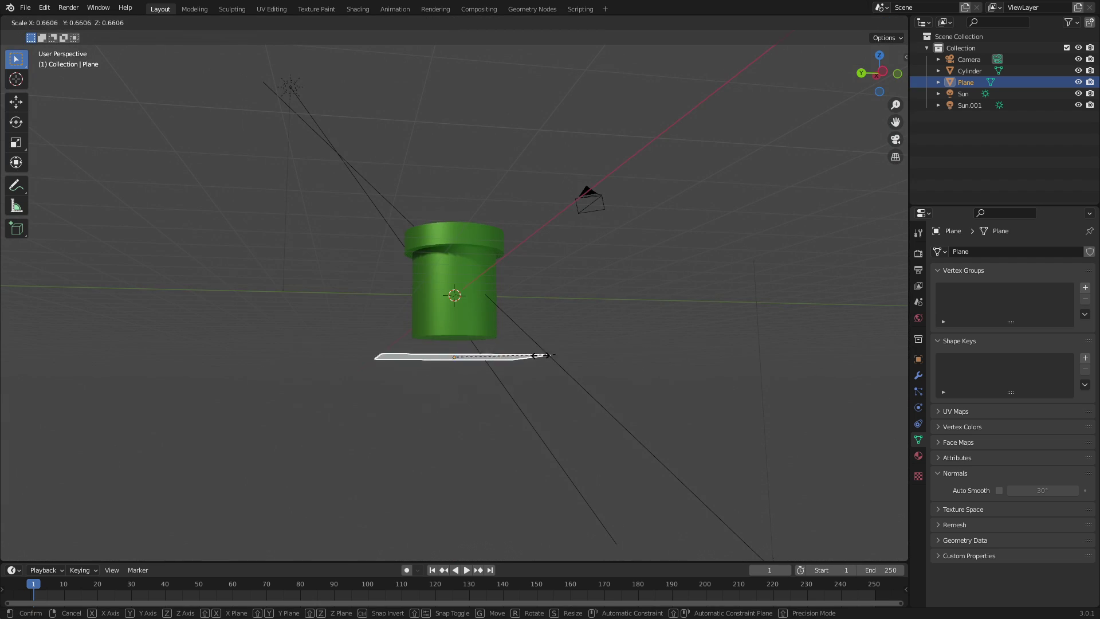
click(511, 366)
key(s)
click(865, 338)
middle_drag(710, 351, 707, 423)
key(s)
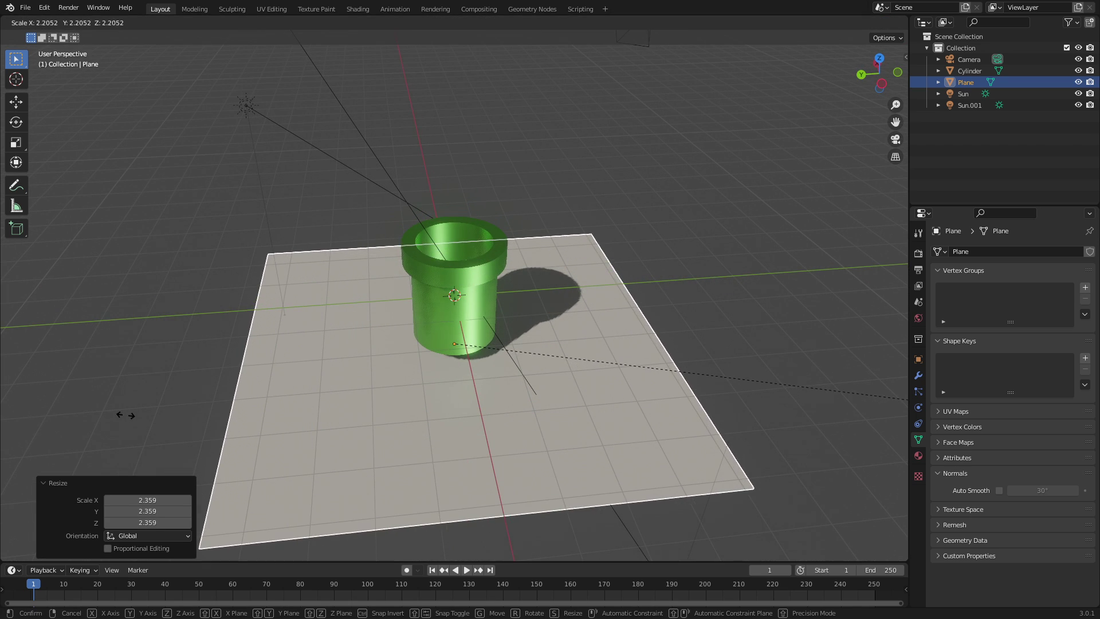
click(276, 418)
middle_drag(276, 420, 399, 384)
scroll(500, 380, up, 3)
scroll(501, 380, down, 2)
scroll(500, 380, up, 1)
middle_drag(500, 380, 506, 410)
In camera view, raise the plane 0.15171 m along Z and rescale it to 2.470.
key(KP_0)
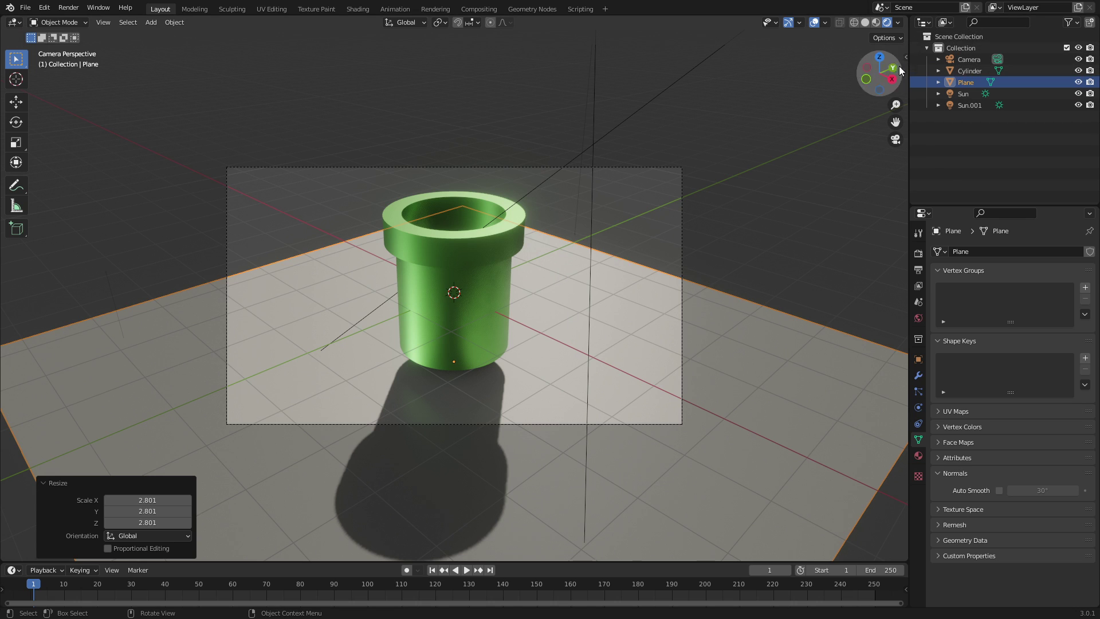
key(g)
key(z)
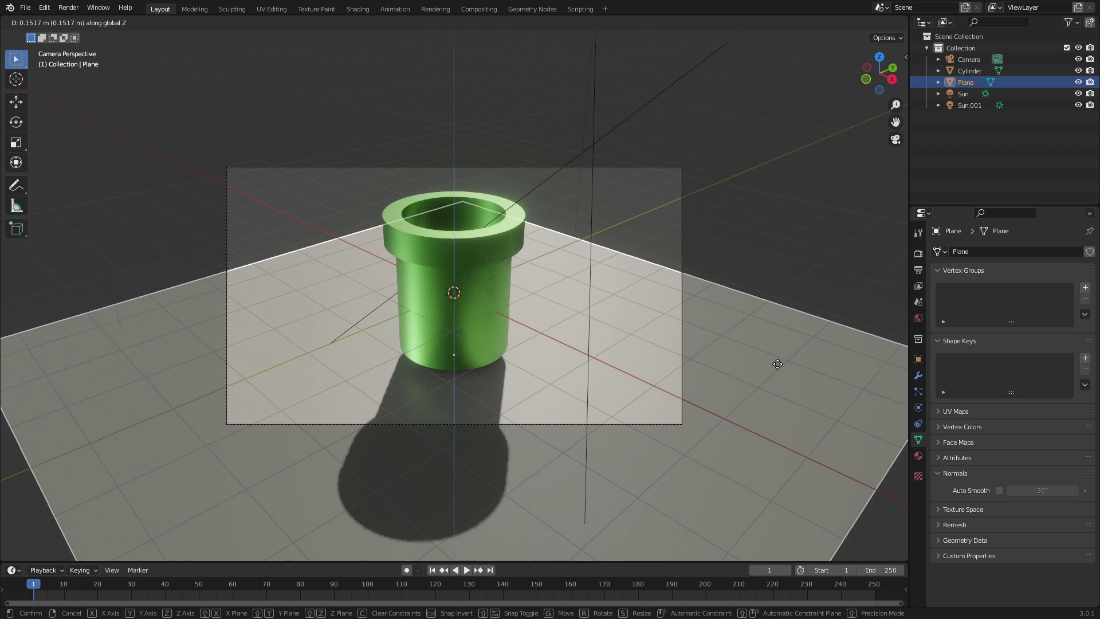
click(780, 340)
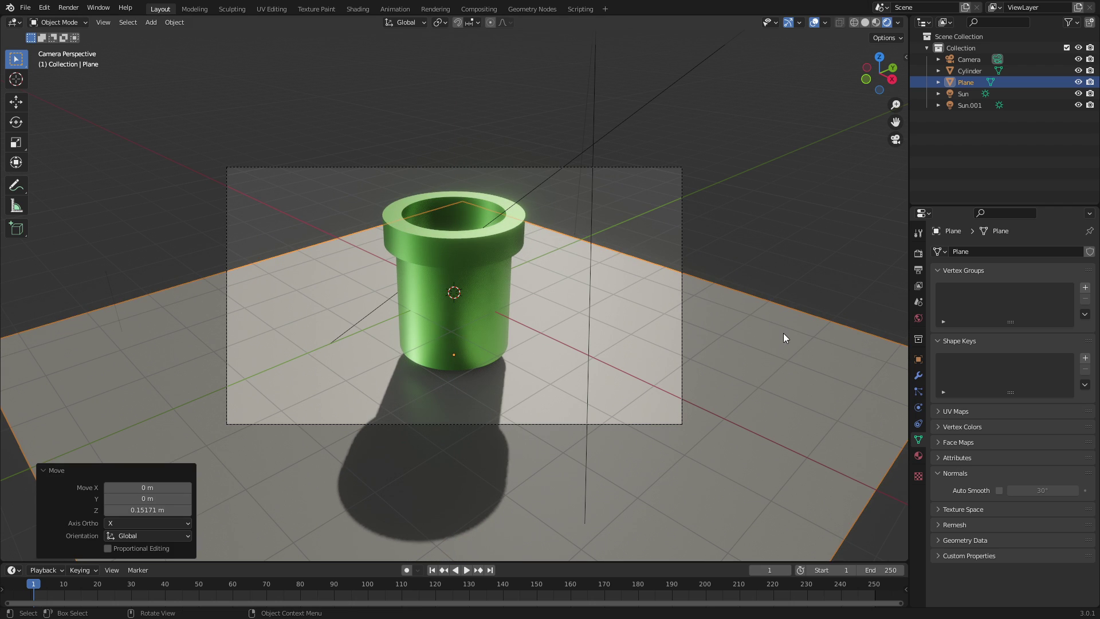
key(r)
key(z)
key(Escape)
key(s)
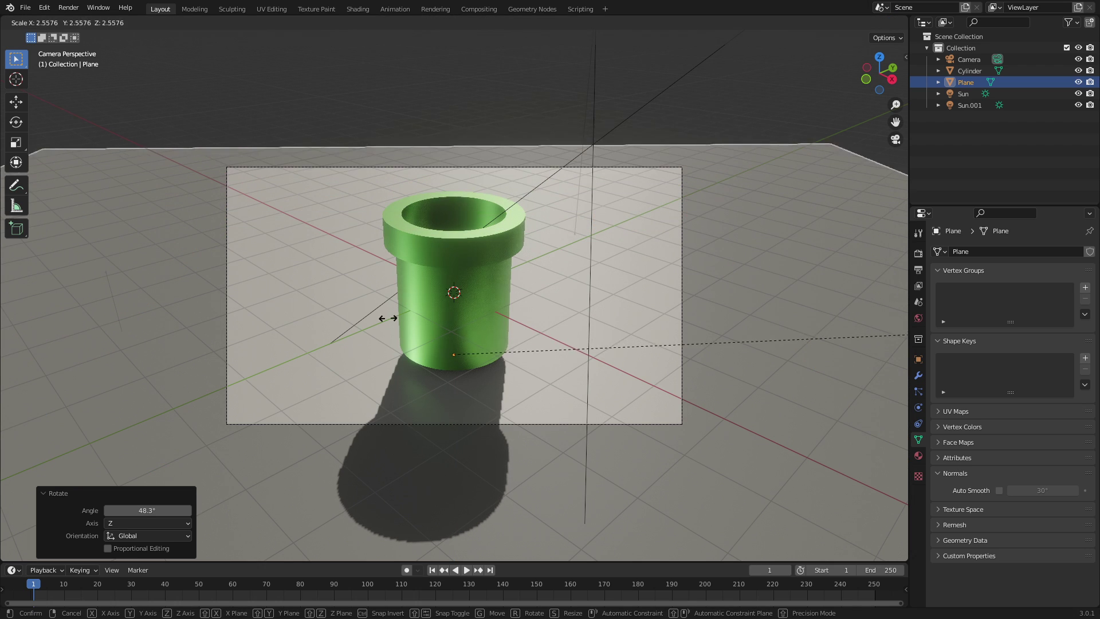
click(319, 307)
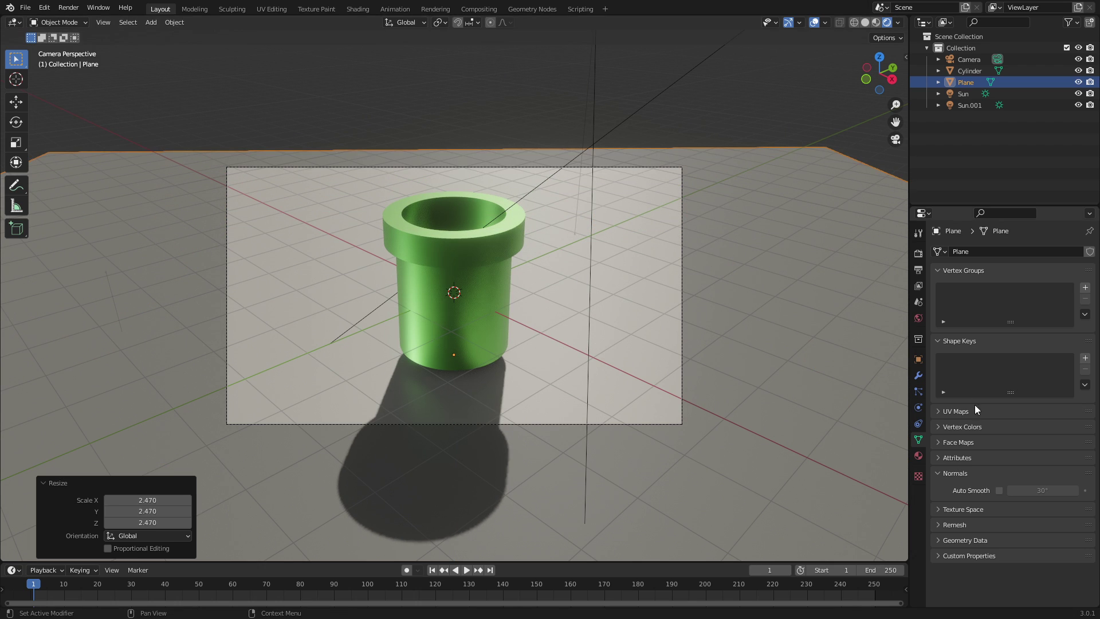
Give the plane's Material.001 a near-black bluish base colour and specular 0.102.
click(918, 457)
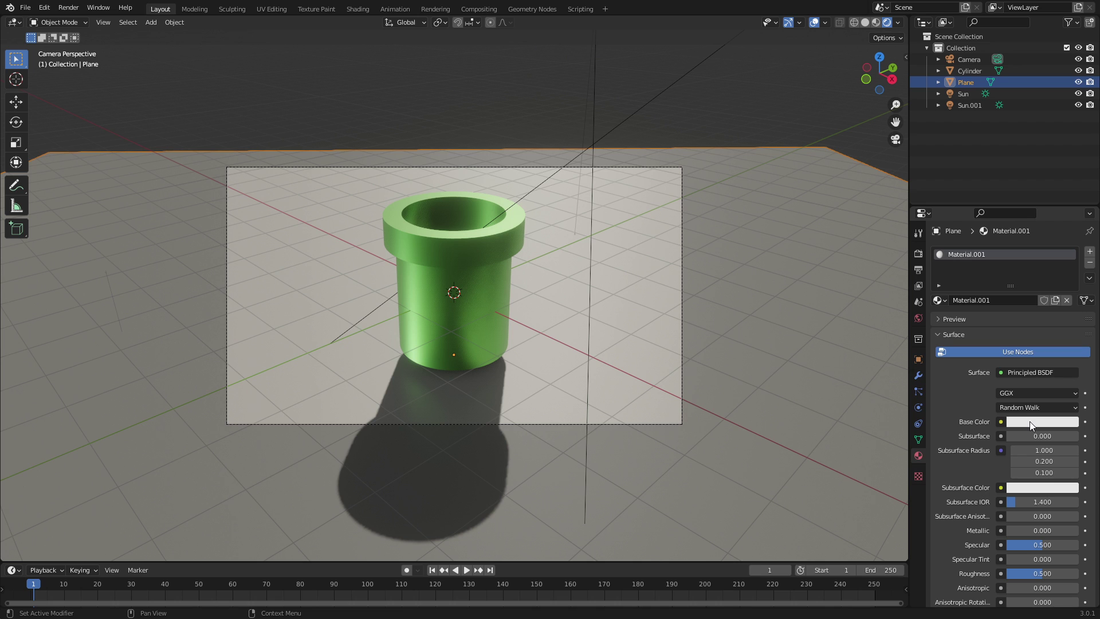
click(1029, 421)
drag(1070, 322, 1069, 341)
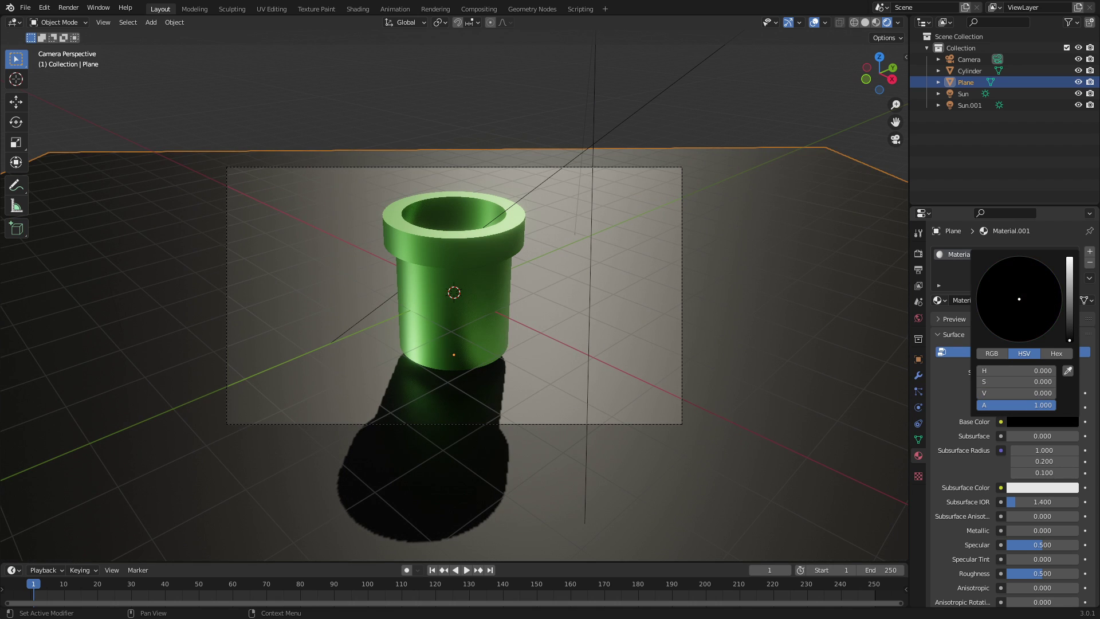
scroll(985, 458, down, 3)
drag(1038, 476, 1006, 476)
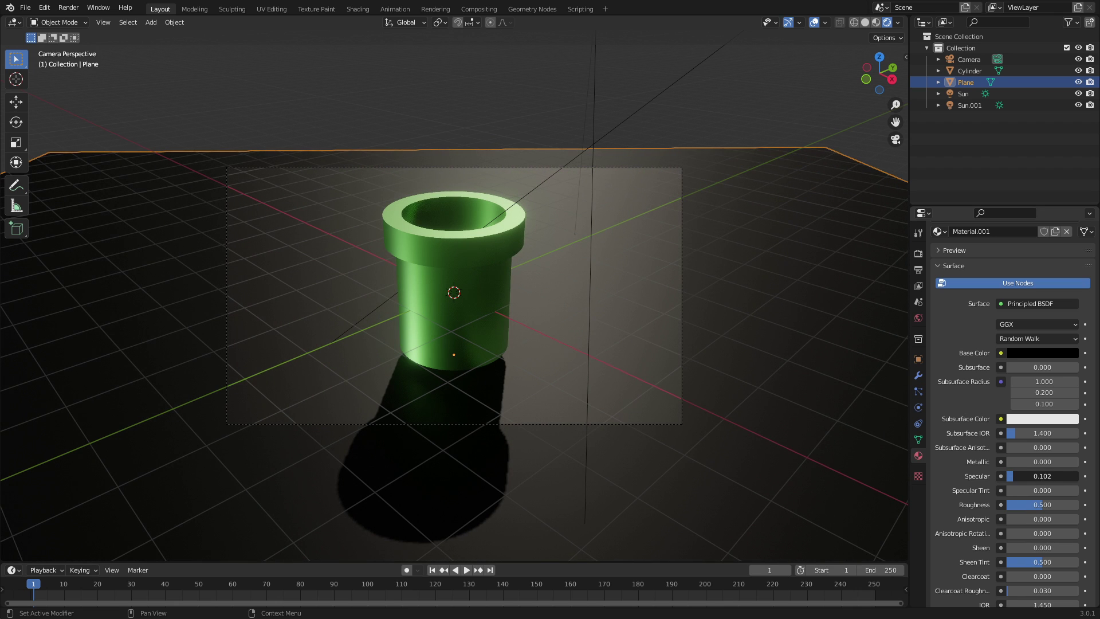
click(1040, 354)
drag(1067, 271, 1030, 219)
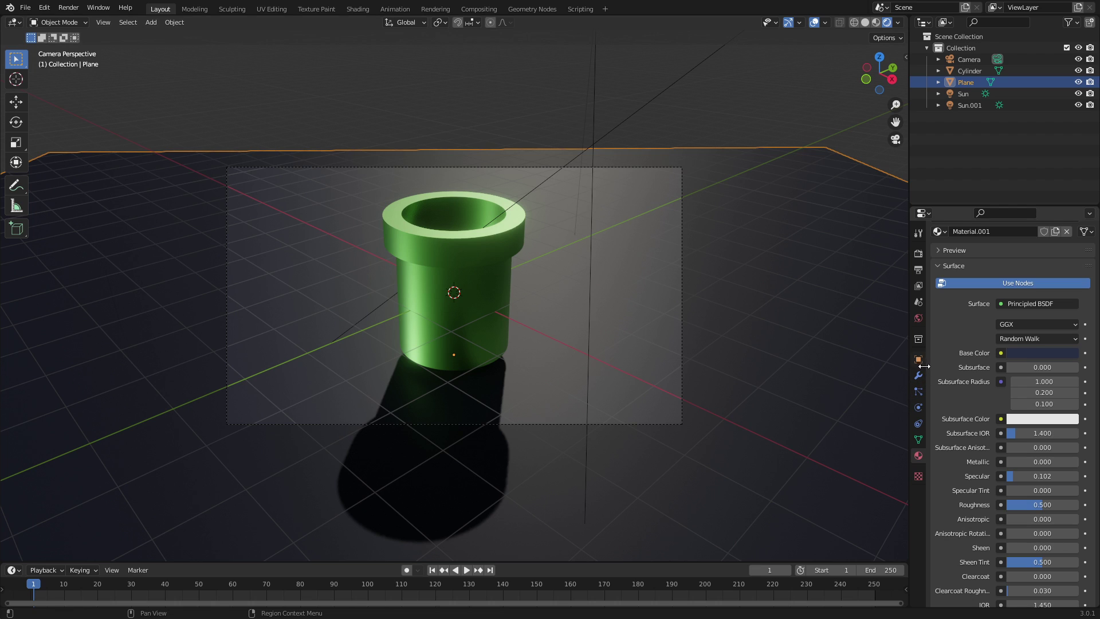
Lock the camera to the view, reframe the pipe, then unlock it.
click(681, 340)
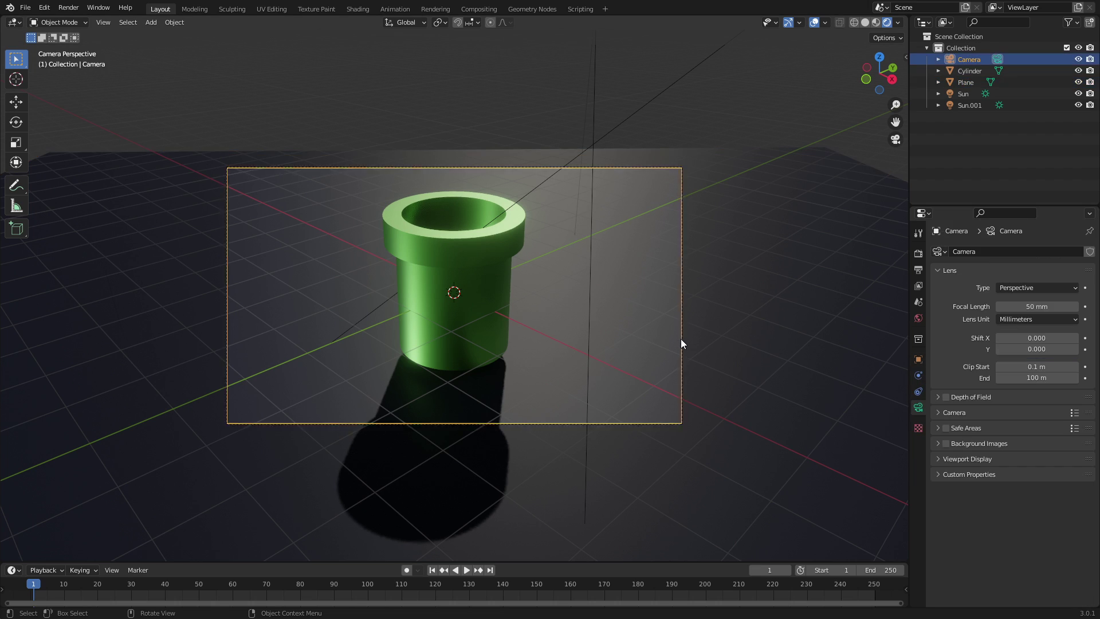
click(906, 57)
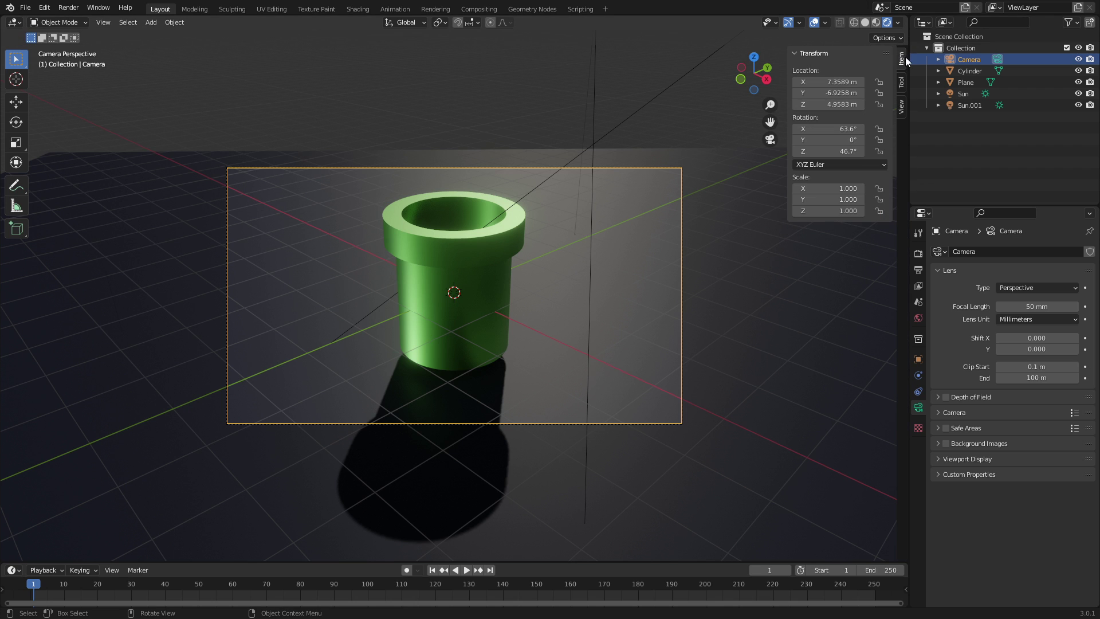
click(907, 106)
click(852, 197)
middle_drag(768, 206, 389, 215)
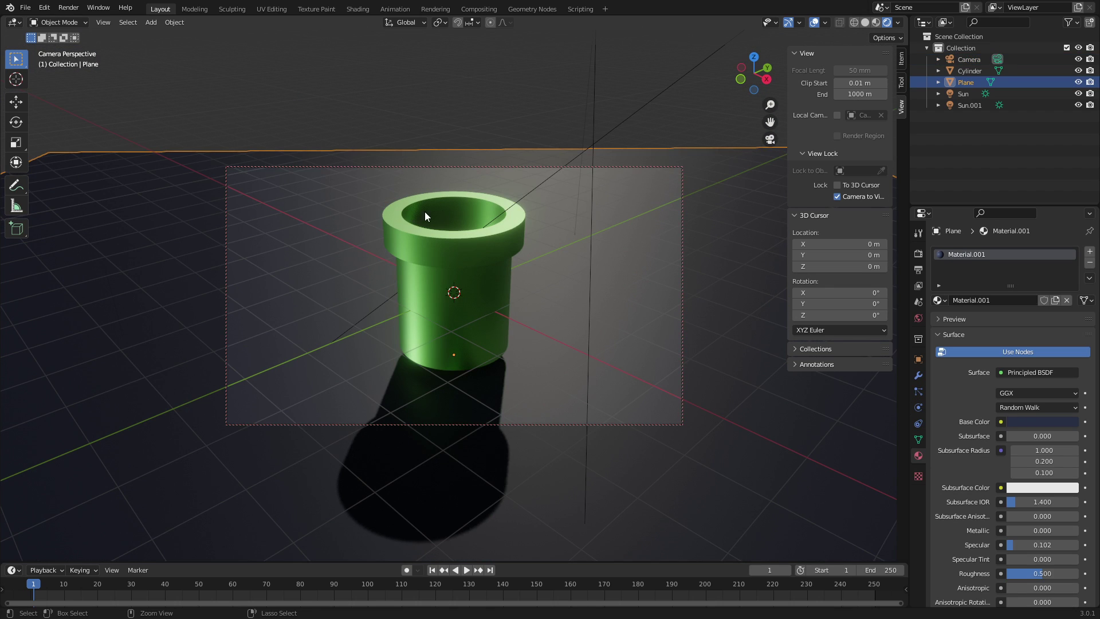
click(844, 197)
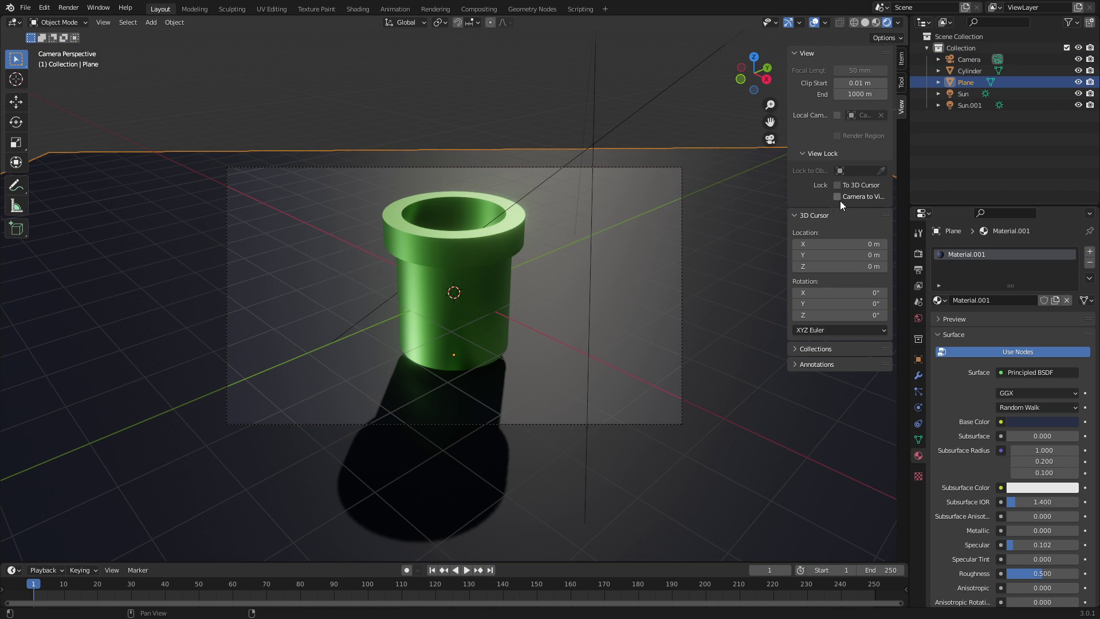
key(n)
Drop the floor's specular to 0 and make its base colour an unsaturated off-white.
scroll(1025, 411, down, 5)
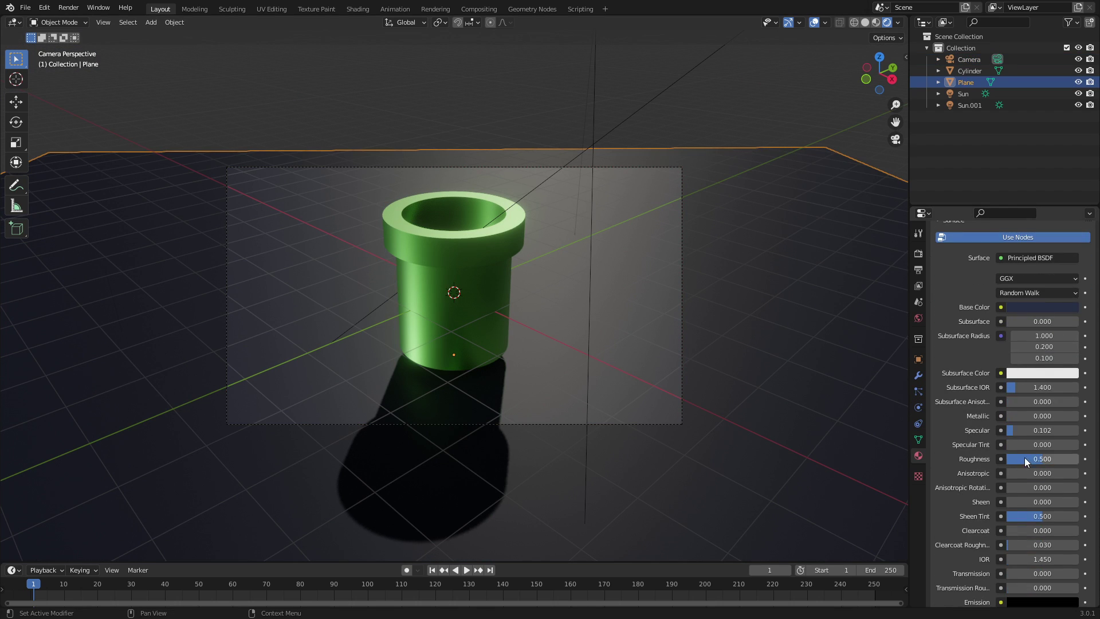
drag(1031, 430, 1008, 430)
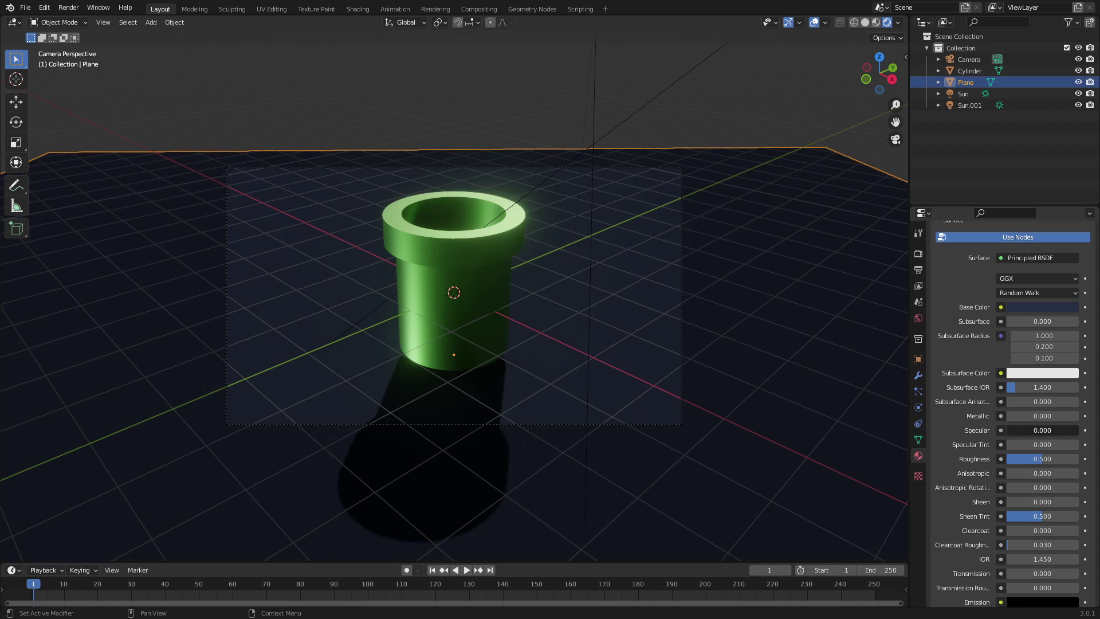
click(1040, 293)
click(1022, 307)
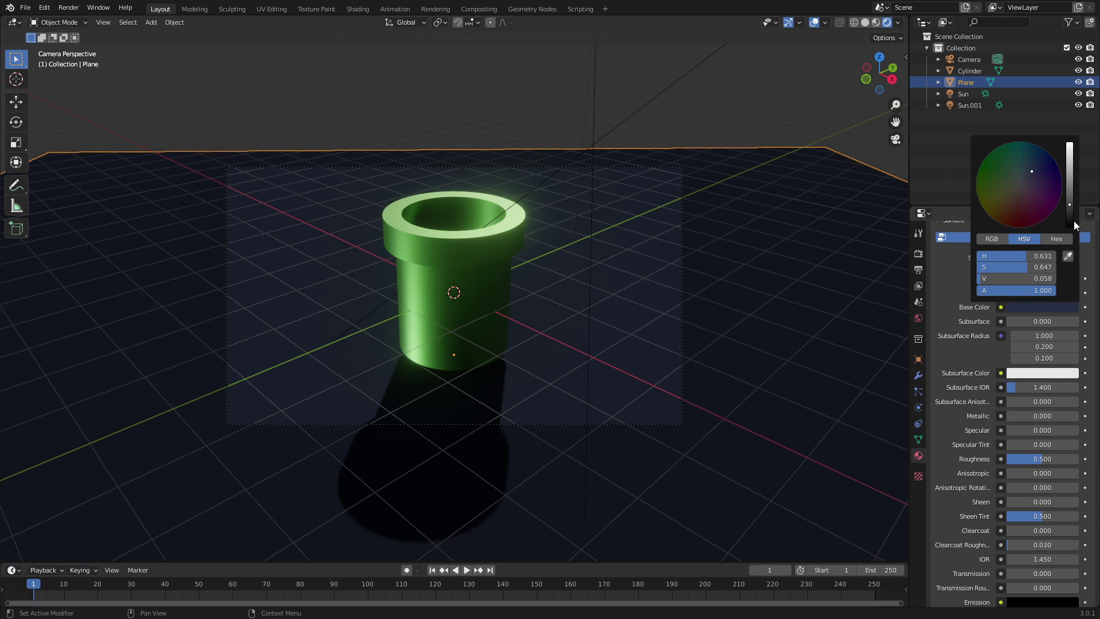
drag(1071, 221, 1070, 145)
click(1048, 310)
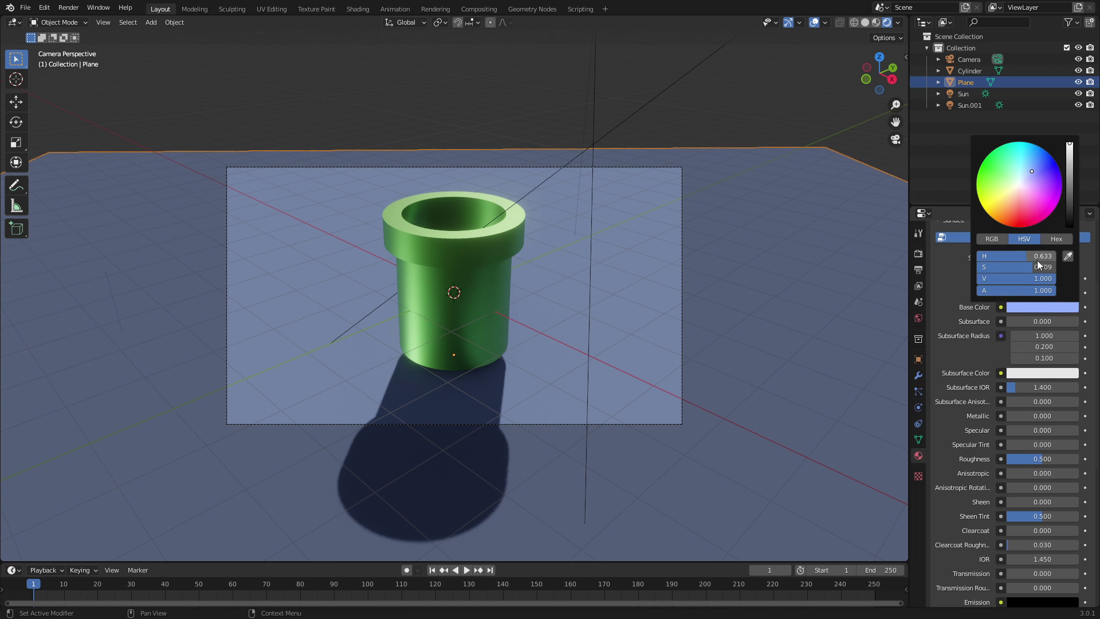
drag(1037, 267, 990, 267)
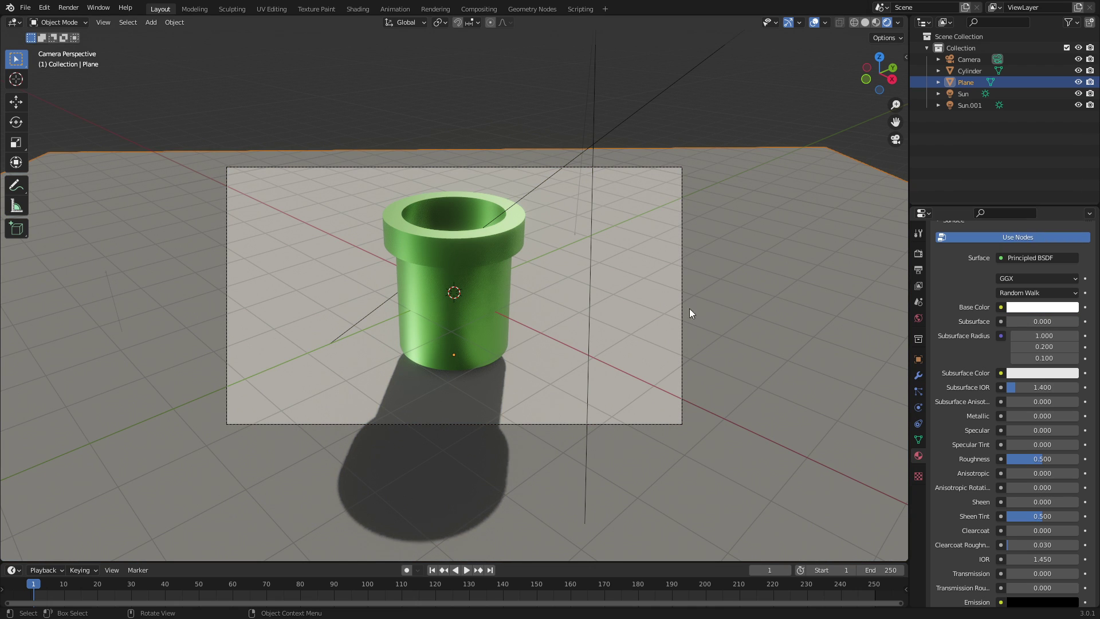
Hide the viewport overlays and select the pipe cylinder.
scroll(705, 289, up, 3)
click(813, 24)
scroll(682, 299, down, 9)
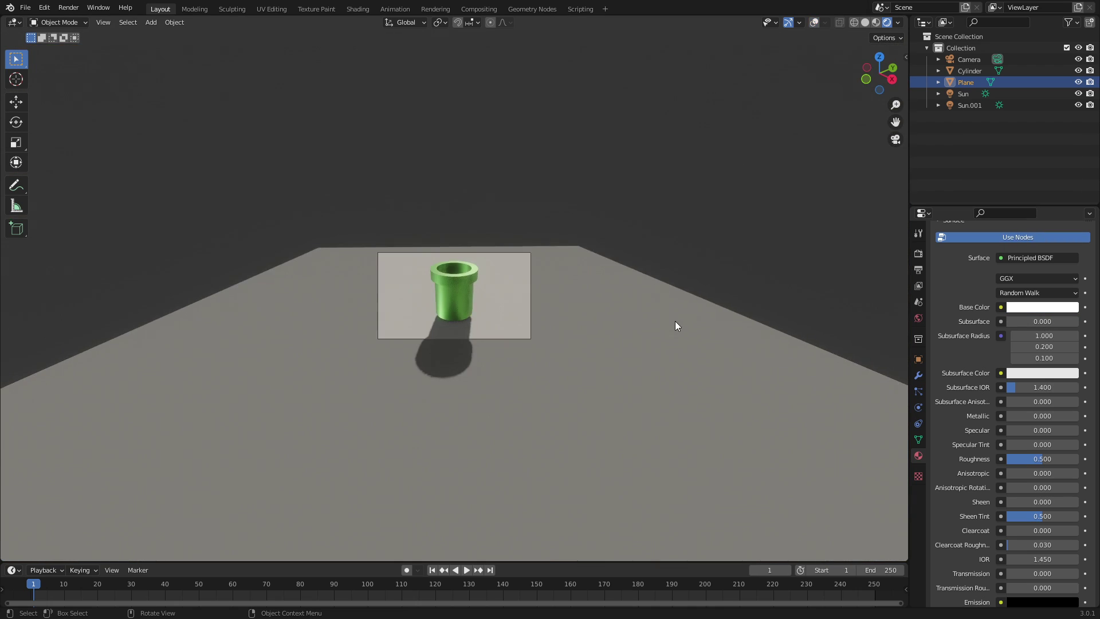
scroll(678, 322, up, 10)
scroll(672, 318, down, 1)
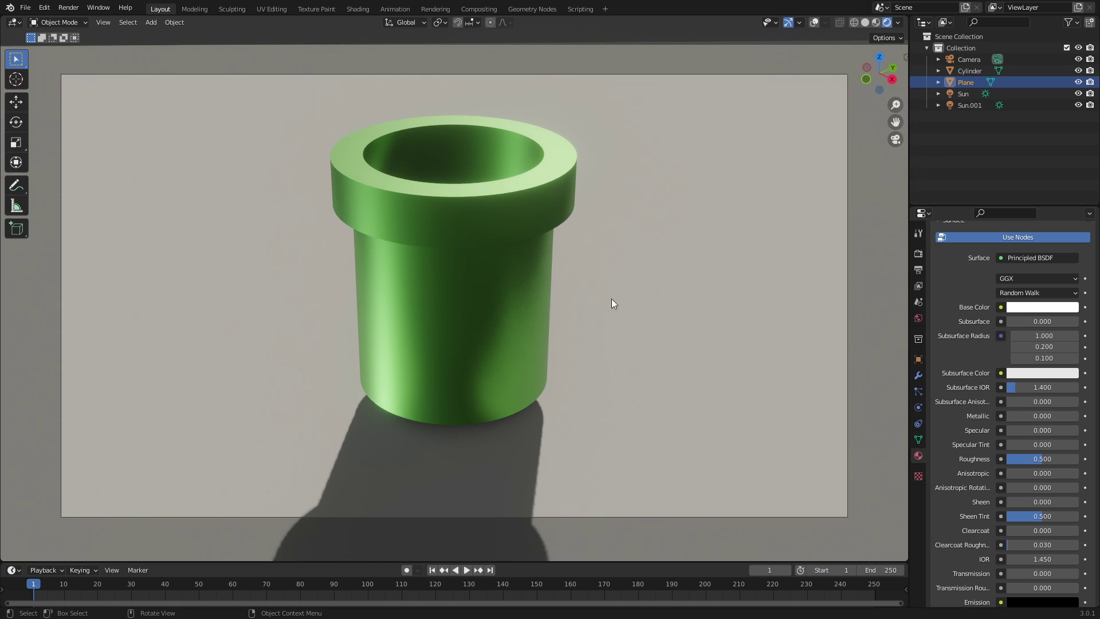
click(508, 287)
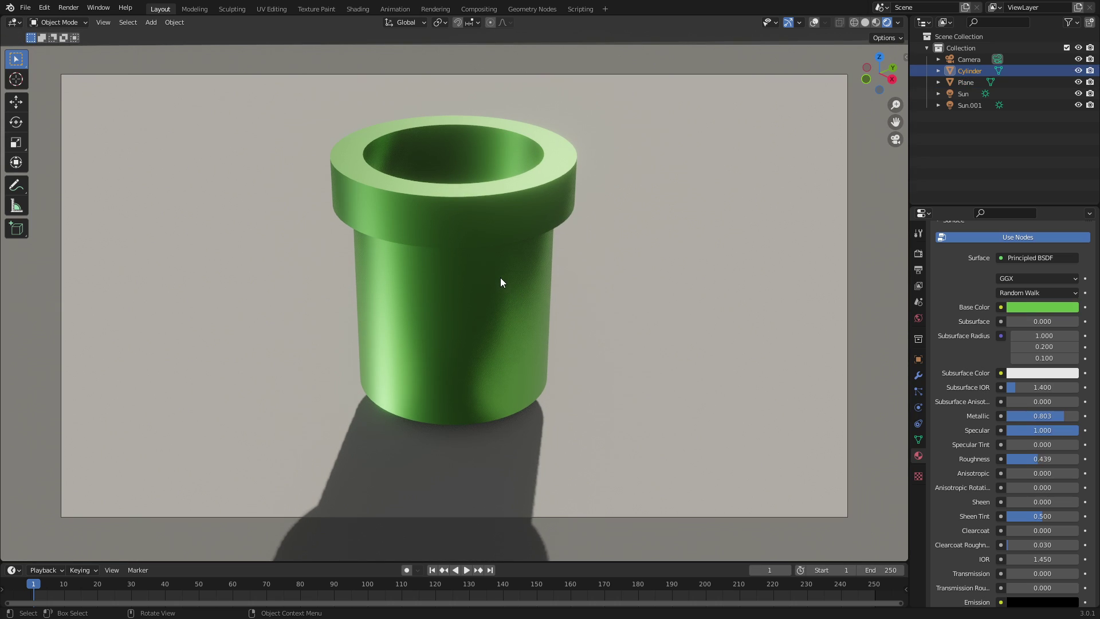
Add a Circle mesh to the scene, deleting an accidentally added plane first.
key(shift+a)
mouse_move(456, 130)
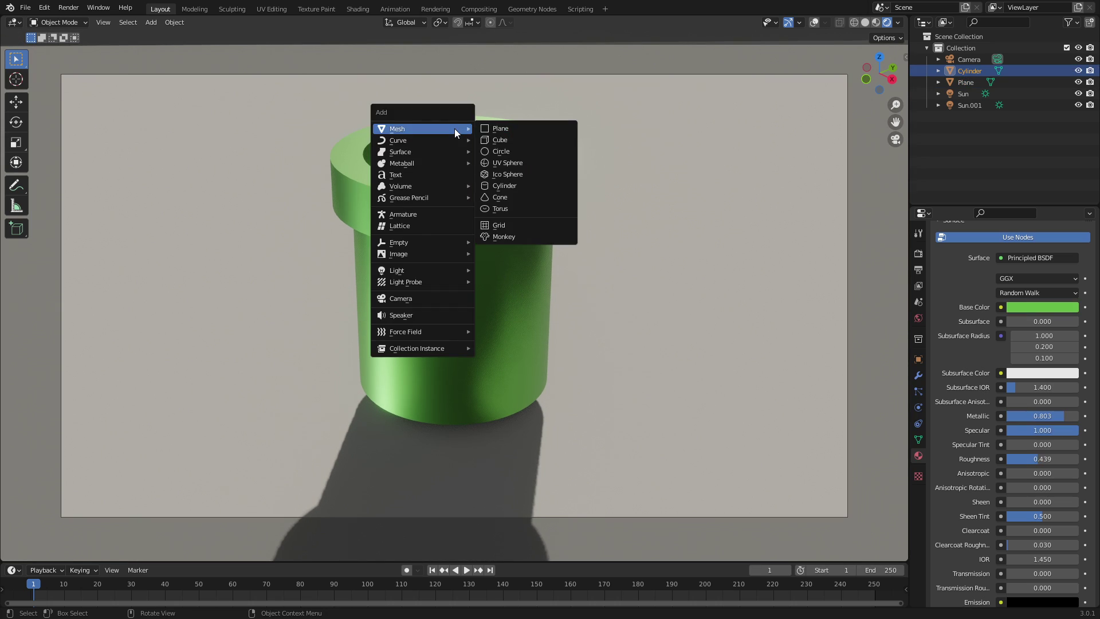
click(507, 126)
key(Delete)
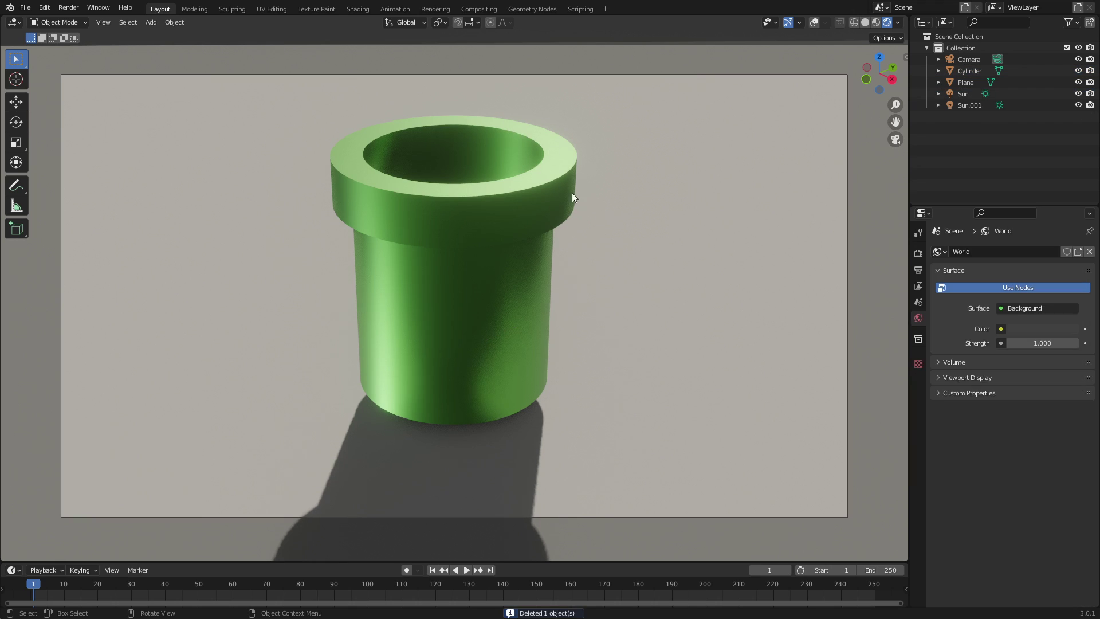
key(shift+a)
mouse_move(497, 142)
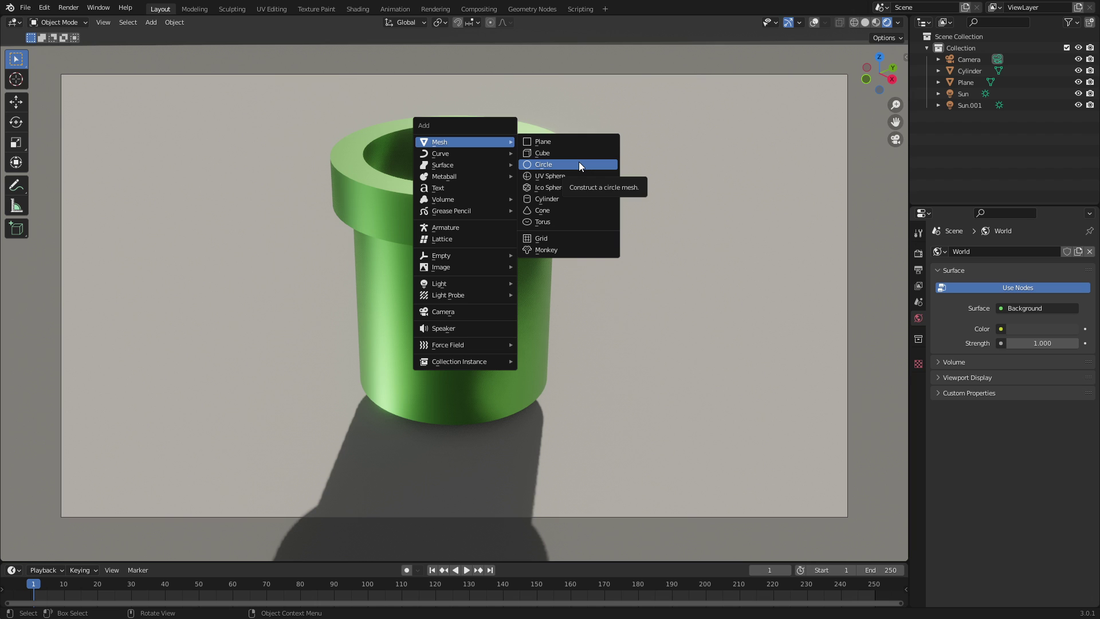
click(578, 164)
click(814, 22)
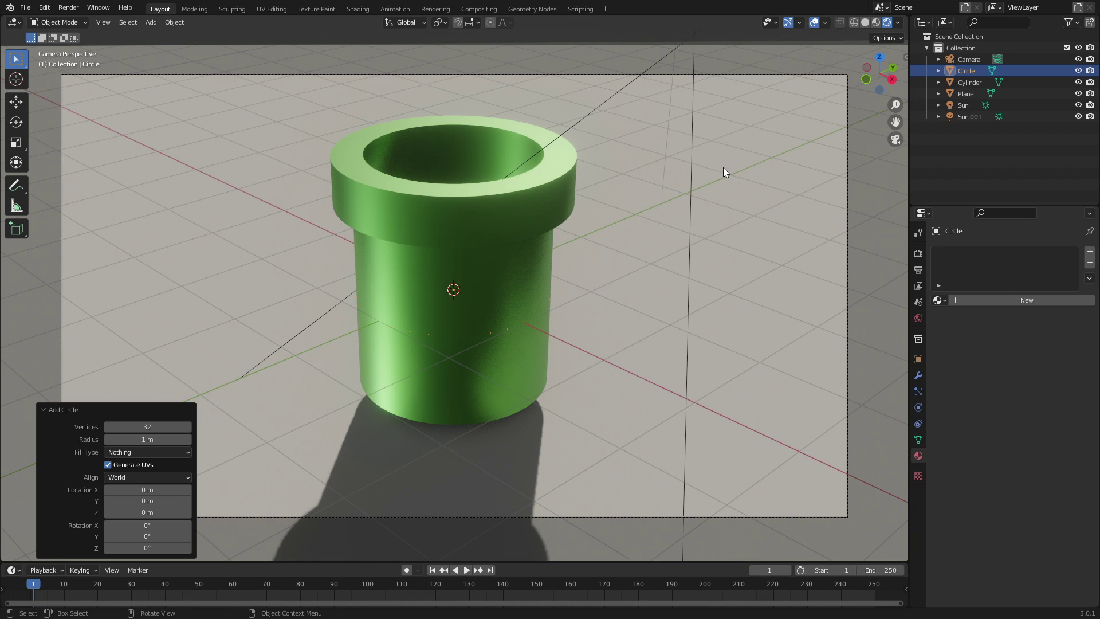
Shrink the circle to fit inside the pipe opening and fill it with a face.
key(s)
click(779, 267)
middle_drag(779, 267, 677, 258)
key(Tab)
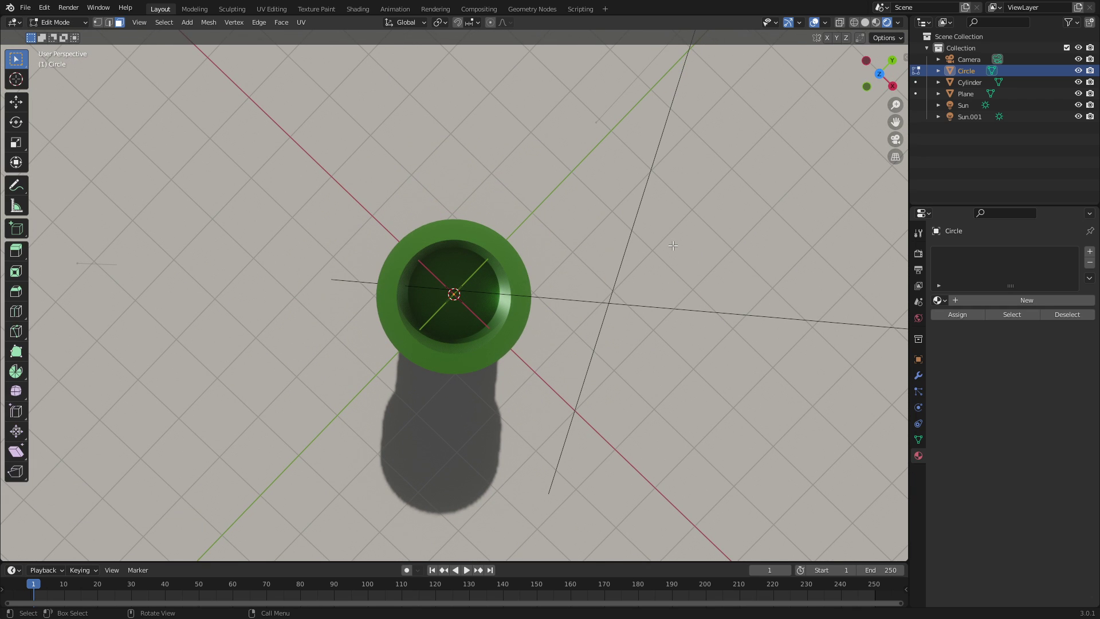
key(f)
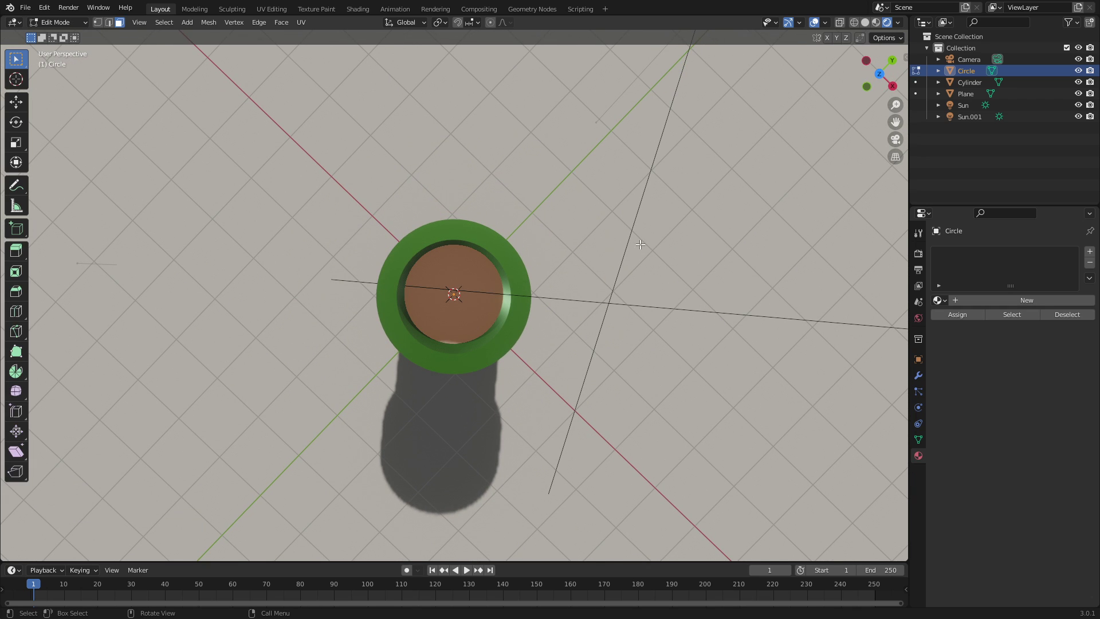
key(Tab)
Raise the disc up near the pipe's top and give it a new material.
middle_drag(610, 238, 647, 190)
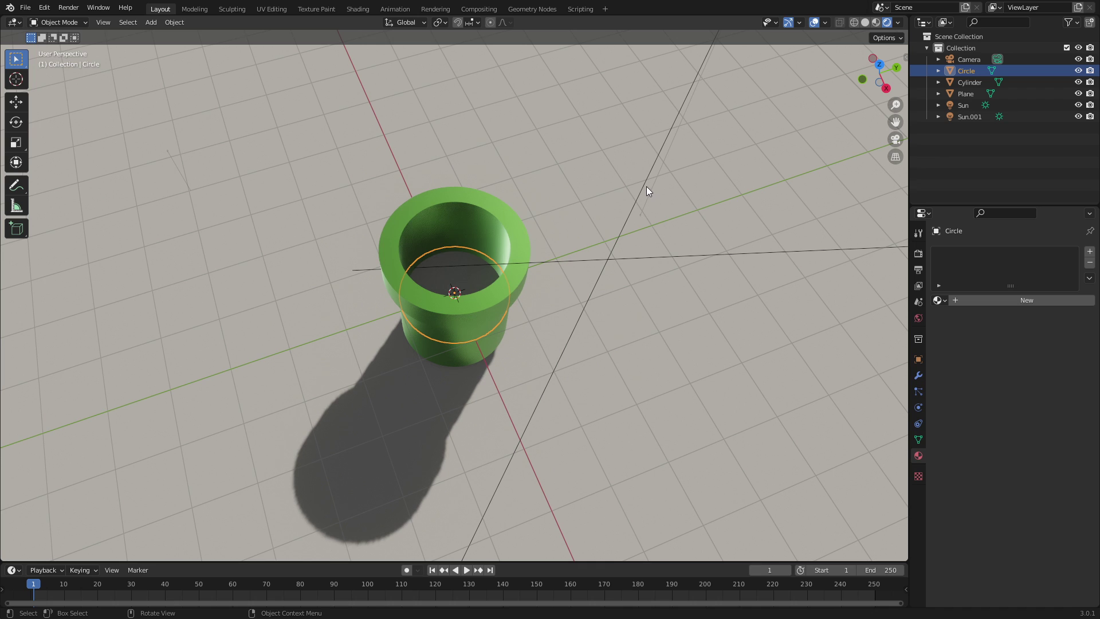
key(g)
key(z)
click(657, 148)
key(KP_0)
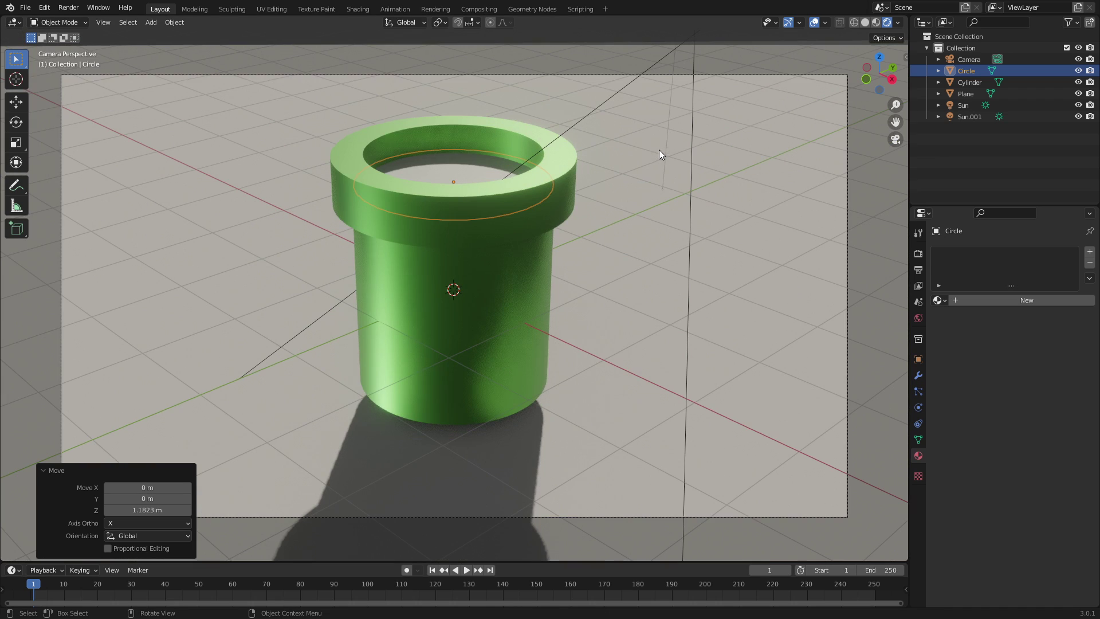
key(g)
key(z)
click(662, 236)
click(992, 300)
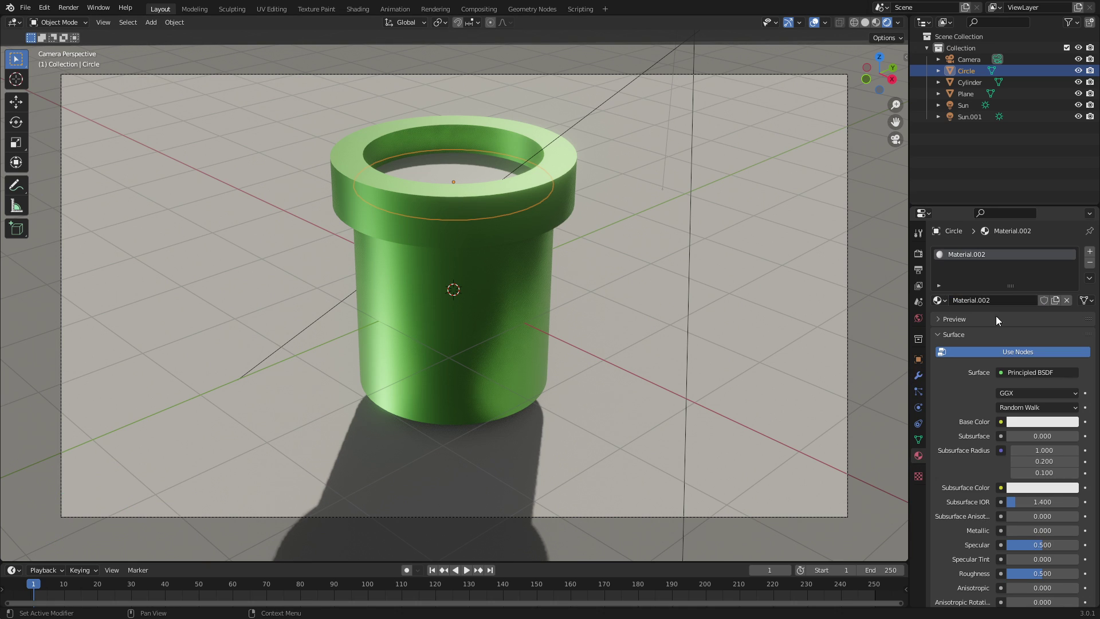
Turn the disc's material into a peach-orange Emission shader with increased strength.
click(1046, 373)
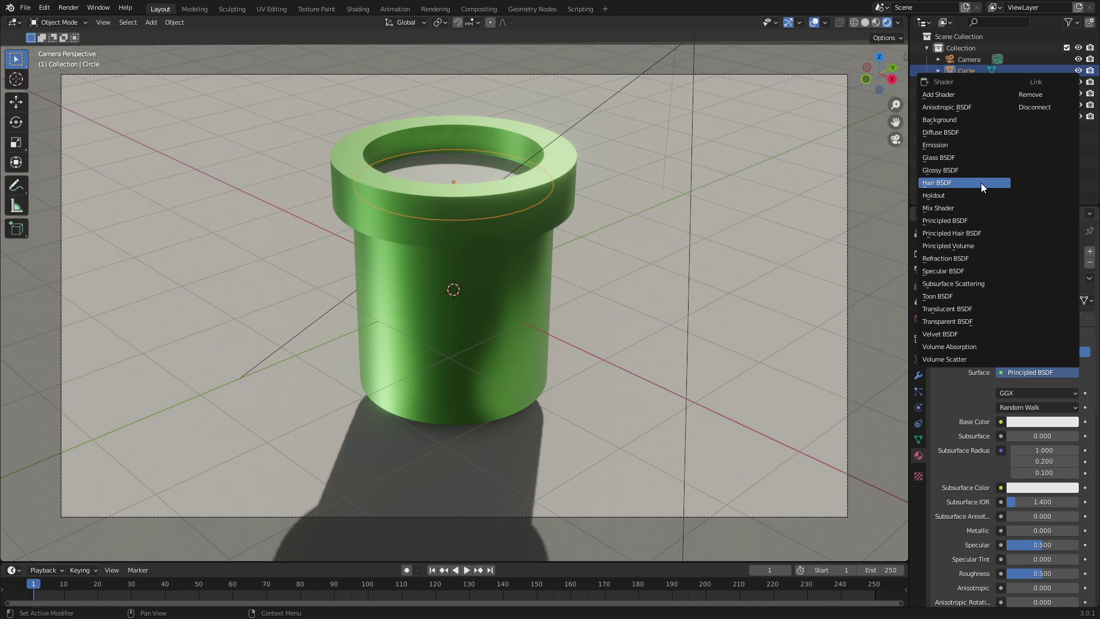
click(954, 145)
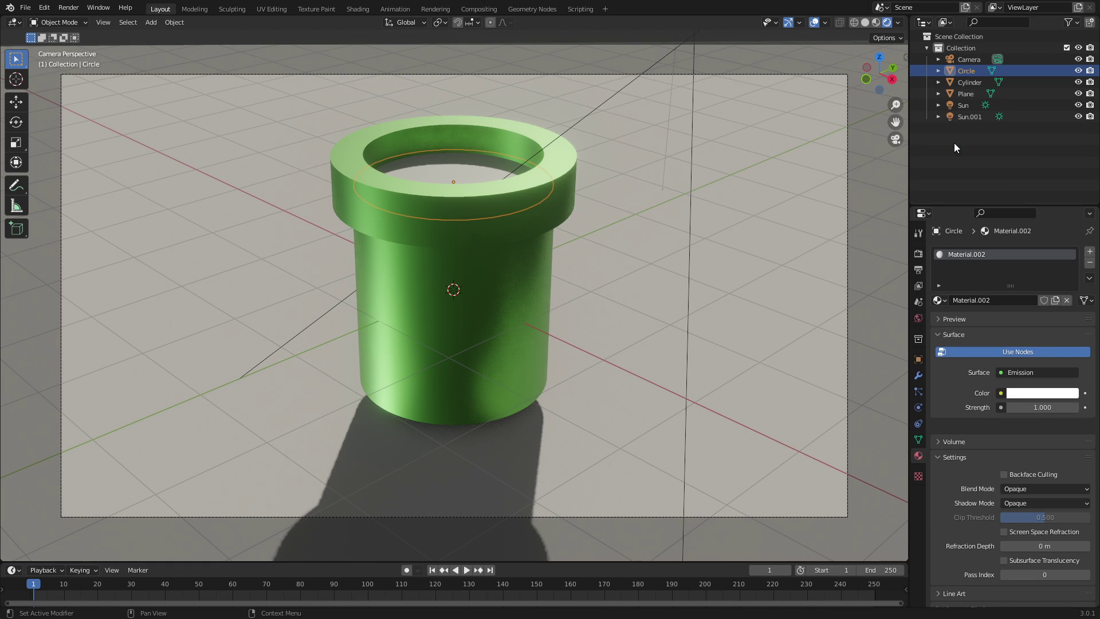
click(1043, 393)
drag(1015, 289, 1004, 292)
drag(1043, 407, 1079, 408)
Darken the ground plane's Base Color to black.
click(753, 333)
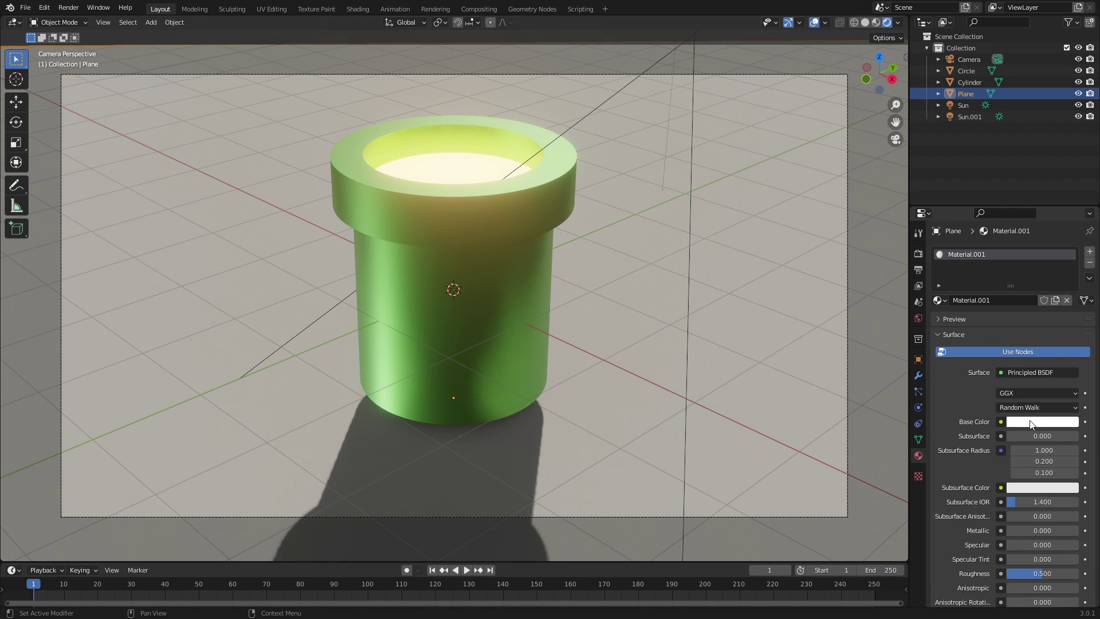
click(1043, 422)
mouse_move(1064, 304)
mouse_down()
mouse_move(1069, 340)
mouse_move(1069, 301)
mouse_move(1069, 318)
mouse_up()
Make the disc's glow a more saturated orange at strength 21.9.
click(462, 173)
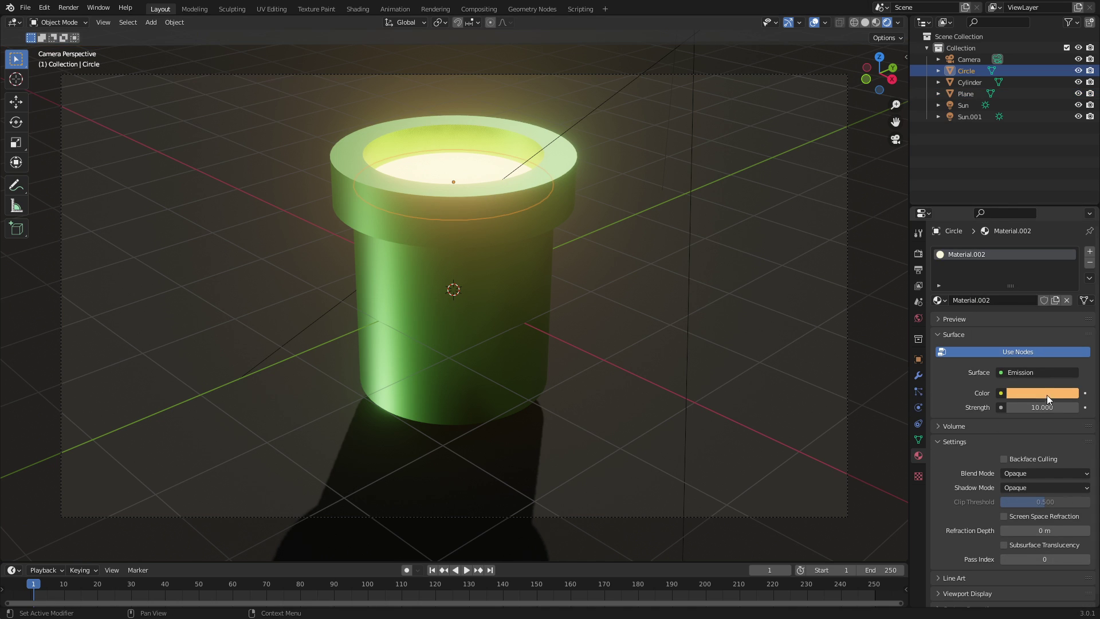
click(1045, 393)
mouse_move(1009, 304)
mouse_down()
mouse_move(996, 306)
mouse_move(1001, 298)
mouse_up()
drag(1026, 407, 1093, 407)
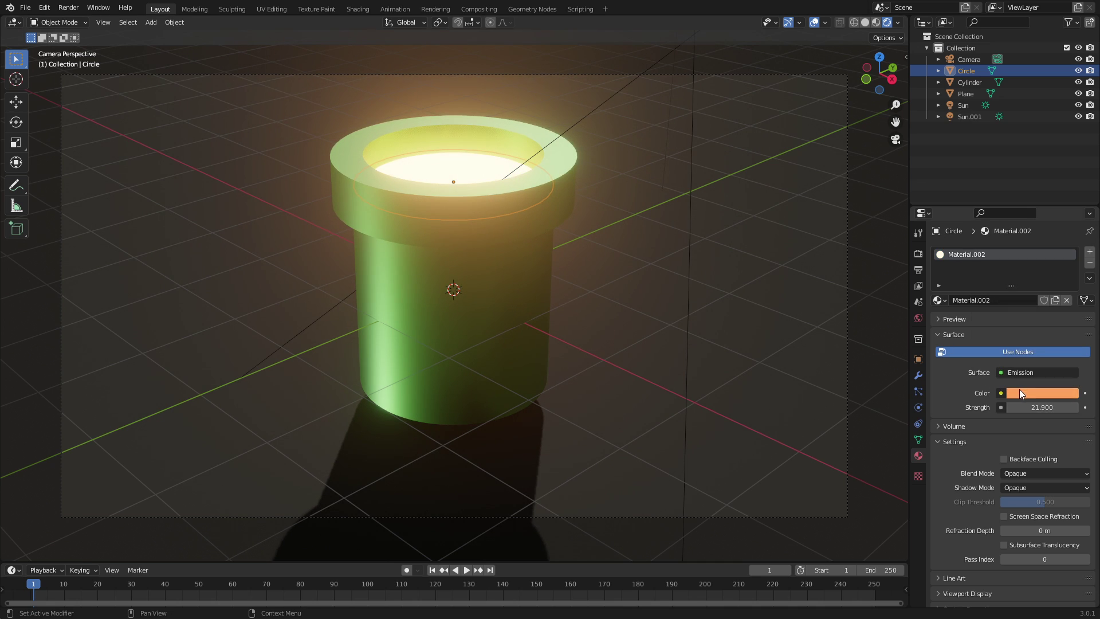
Hide the viewport overlays and return to the camera view of the scene.
middle_drag(574, 204, 574, 226)
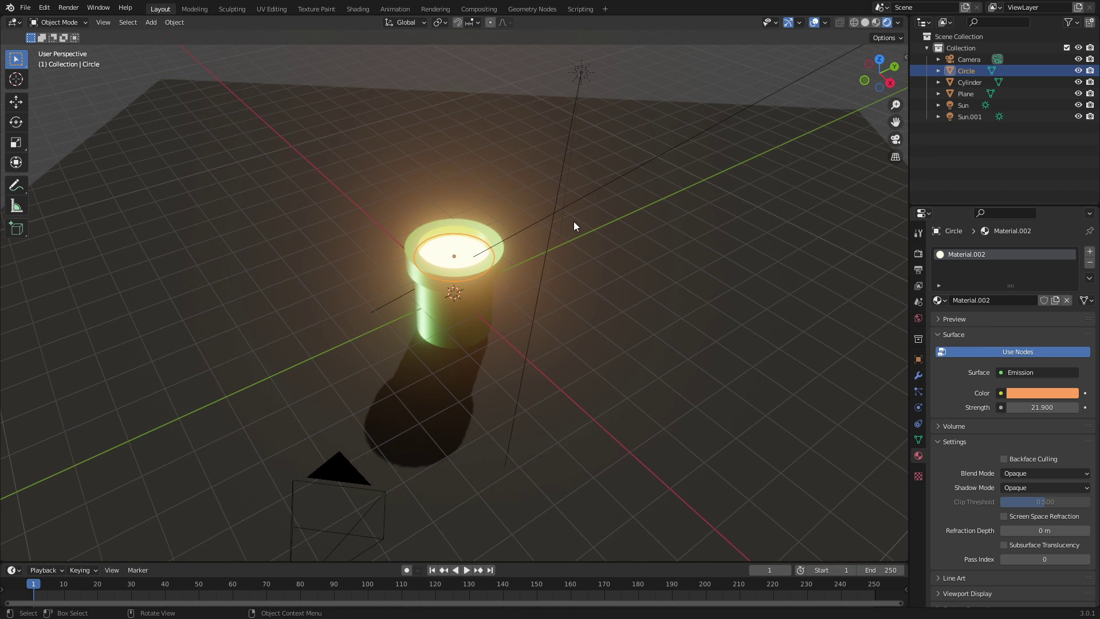
click(814, 23)
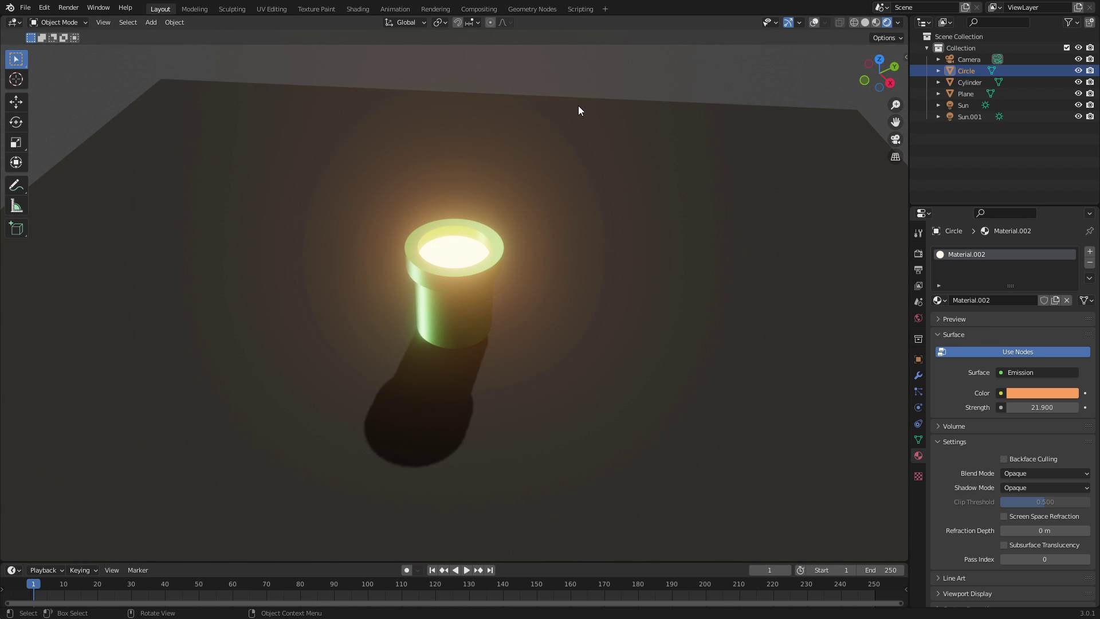
key(KP_0)
scroll(559, 264, down, 6)
scroll(554, 266, up, 2)
scroll(555, 266, up, 3)
click(727, 174)
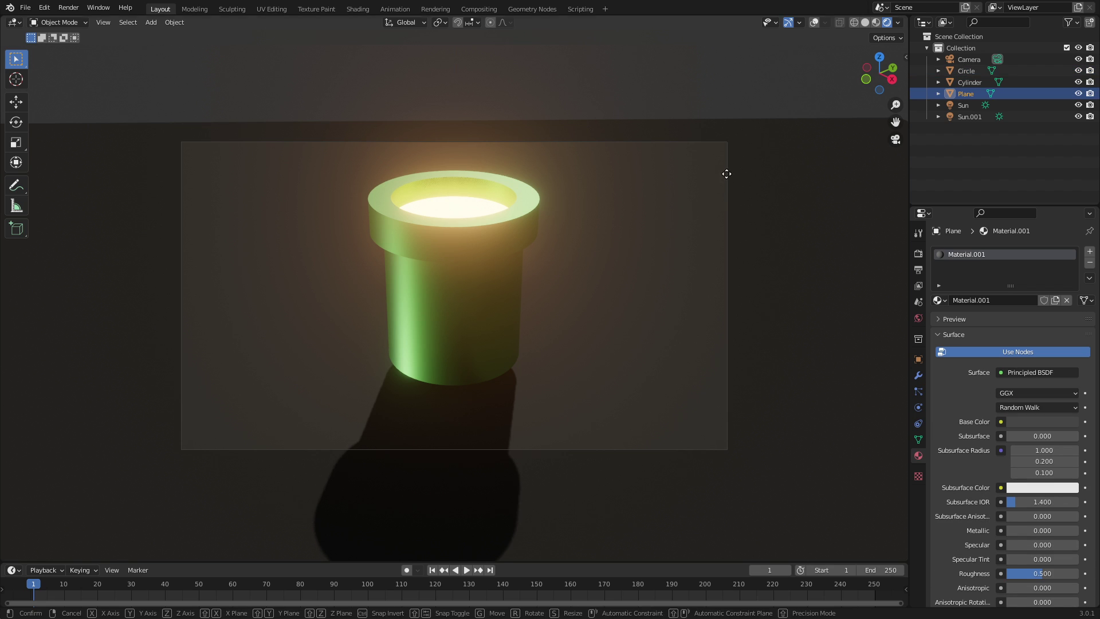
Raise the camera vertically and tilt it about its local X axis.
click(968, 59)
key(g)
key(z)
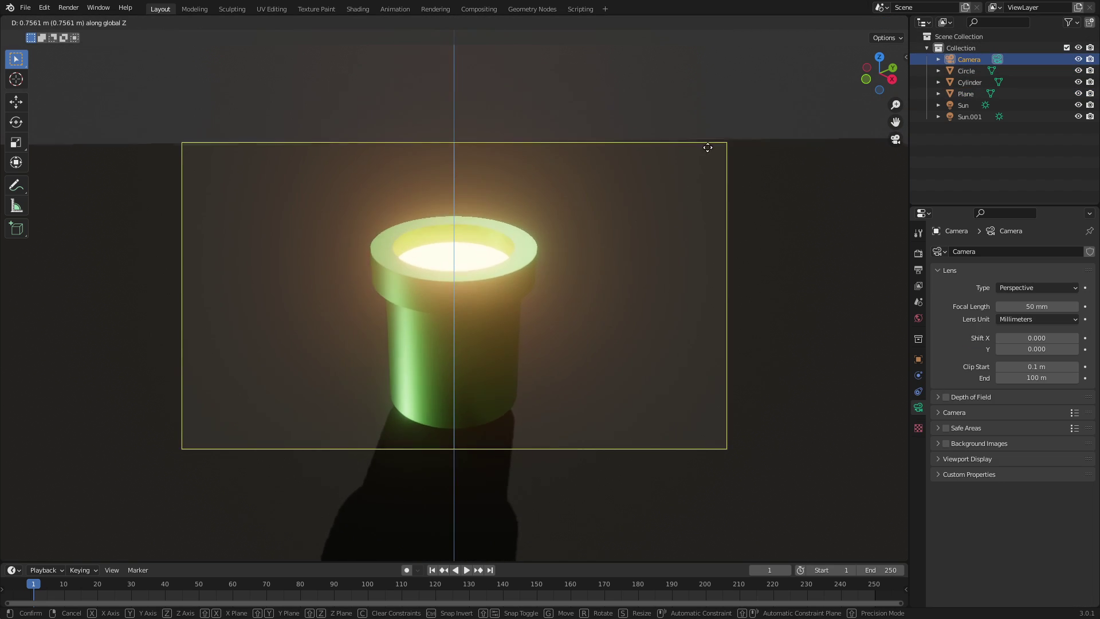
click(739, 245)
key(r)
key(x)
key(x)
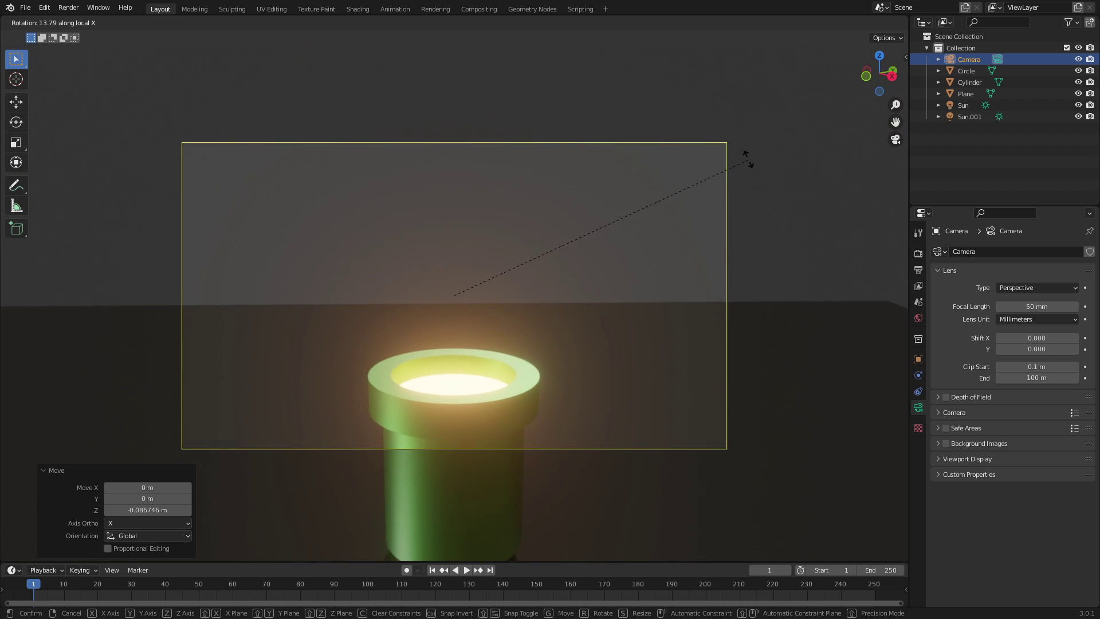
click(748, 184)
Lower the camera and tilt it again about its local X axis.
key(g)
key(z)
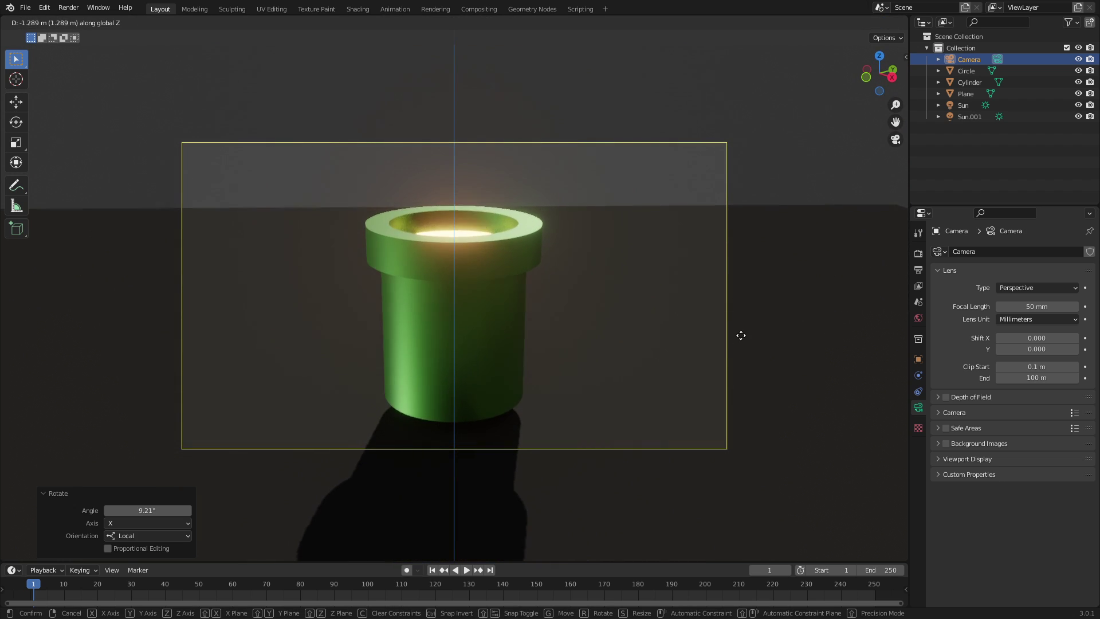
click(745, 324)
key(r)
key(x)
key(x)
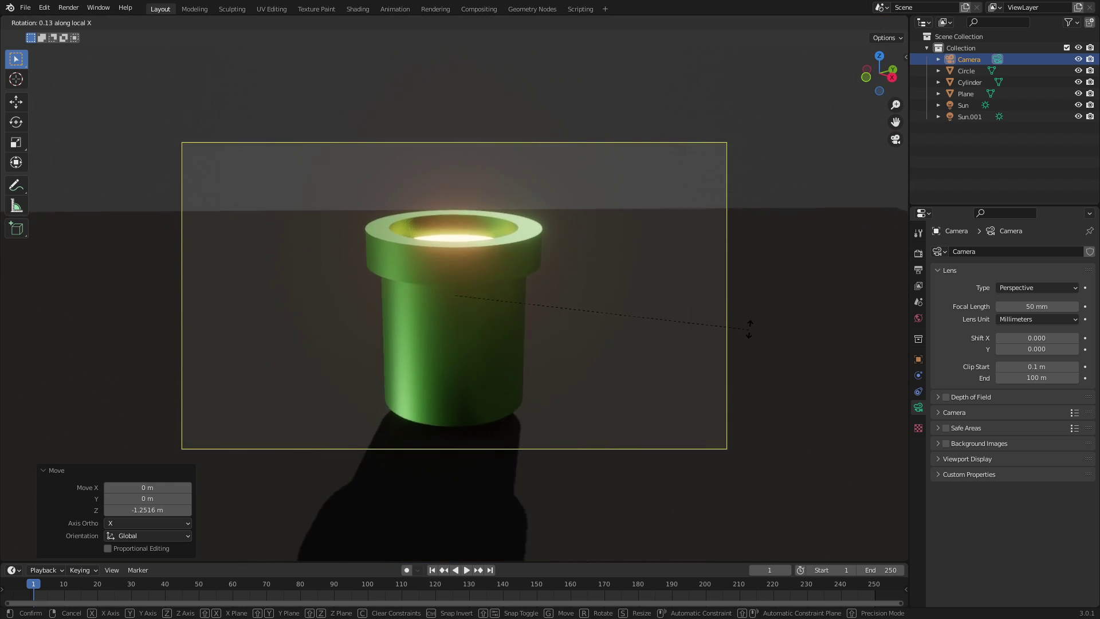
click(750, 321)
key(g)
key(Escape)
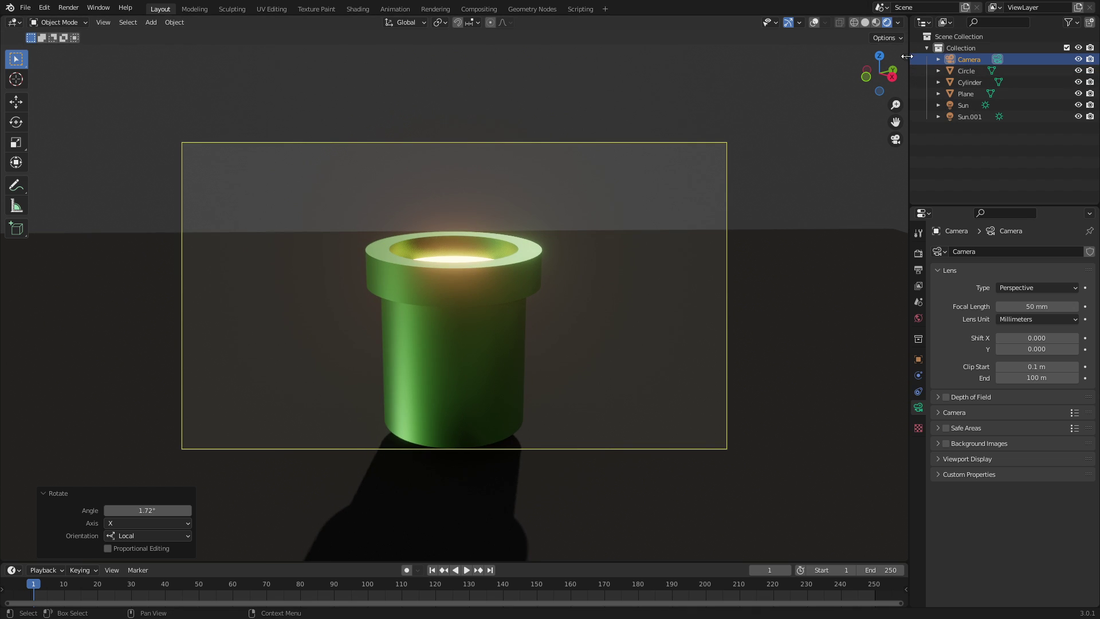
Enable Camera to View, reframe the shot, and set the focal length to 82 mm.
key(n)
click(865, 198)
mouse_move(600, 268)
middle_down()
mouse_move(611, 272)
mouse_move(523, 238)
mouse_move(586, 270)
middle_up()
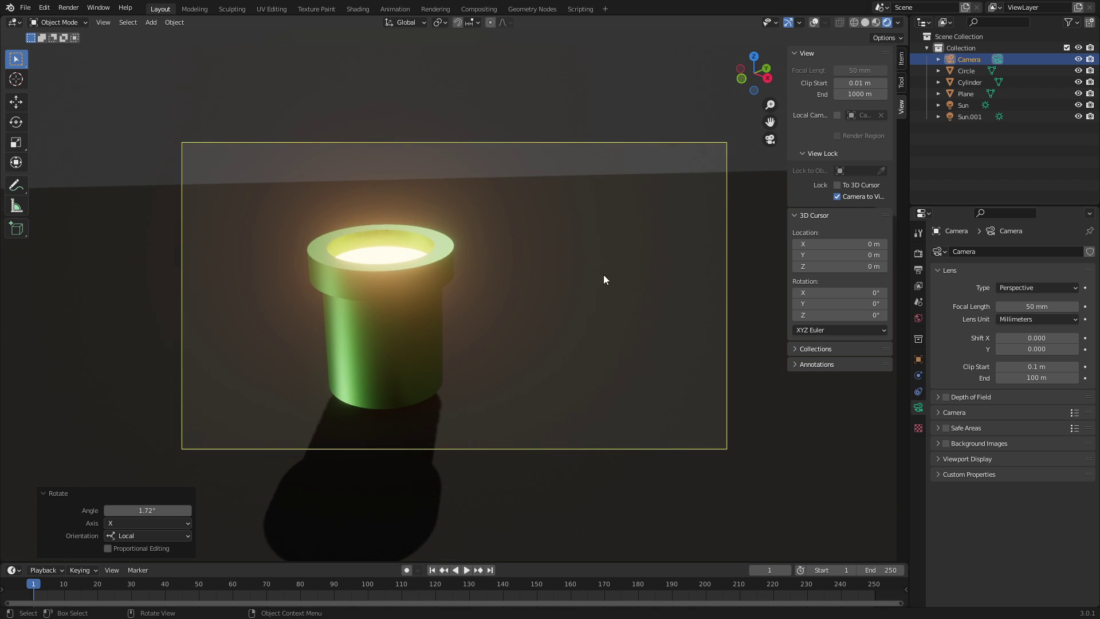
mouse_move(1040, 307)
mouse_down()
mouse_move(1082, 306)
mouse_move(1058, 306)
mouse_up()
key(g)
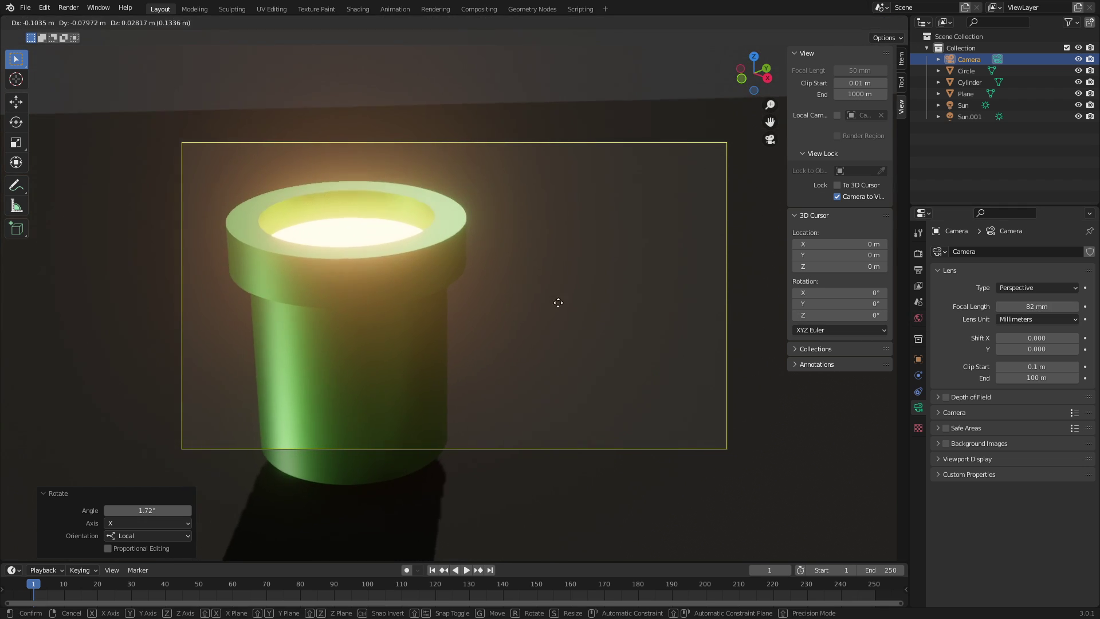
click(547, 301)
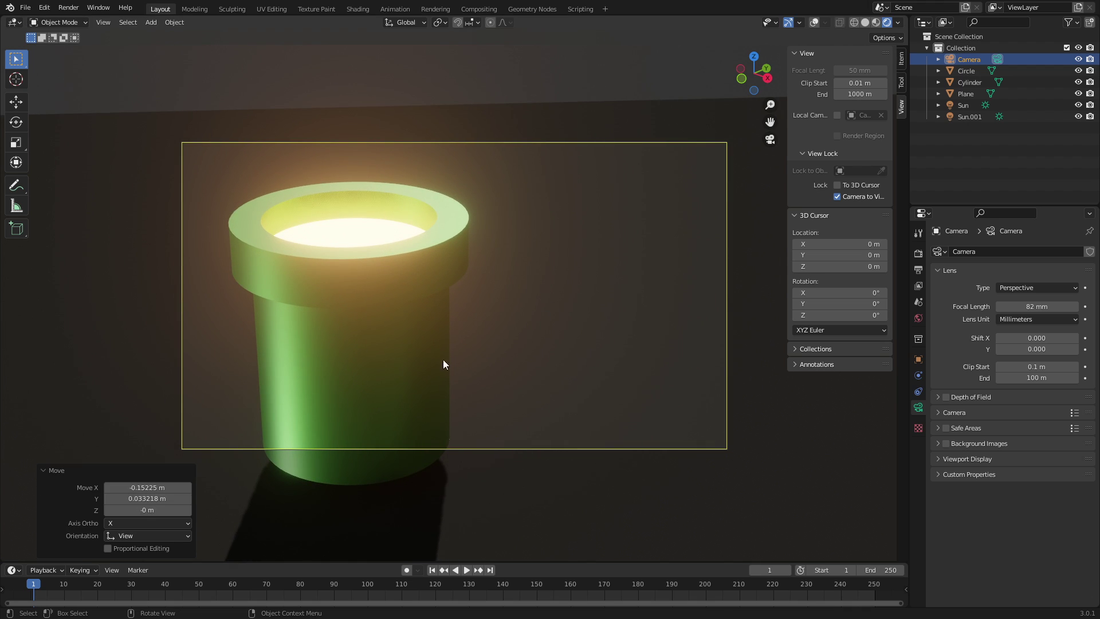
Turn off Camera to View and hide the viewport overlays again.
click(458, 464)
click(814, 22)
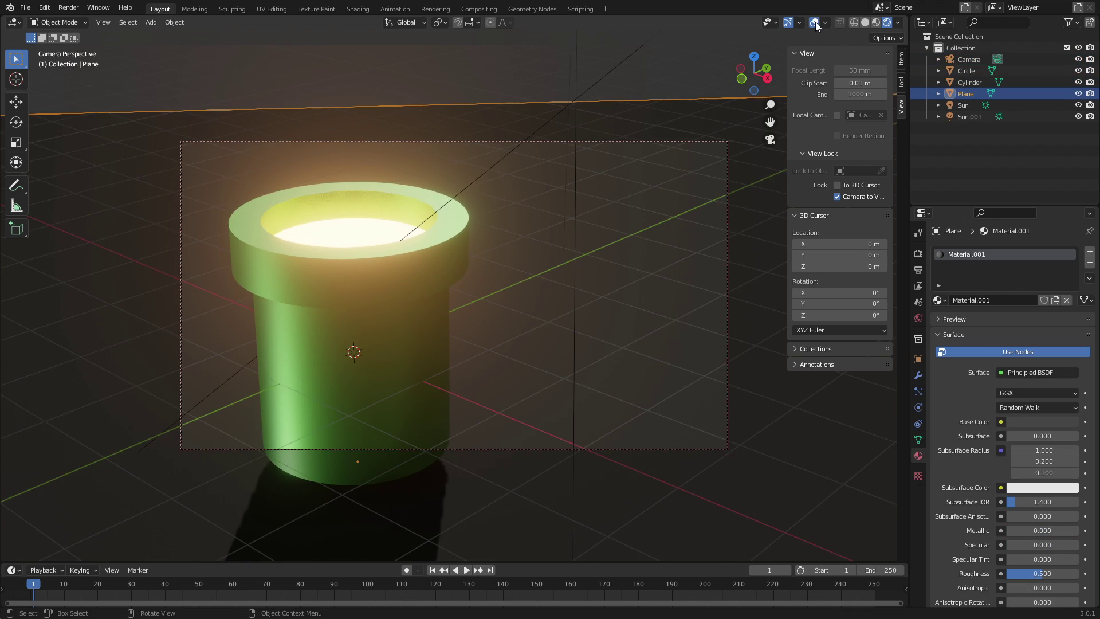
click(842, 197)
click(813, 22)
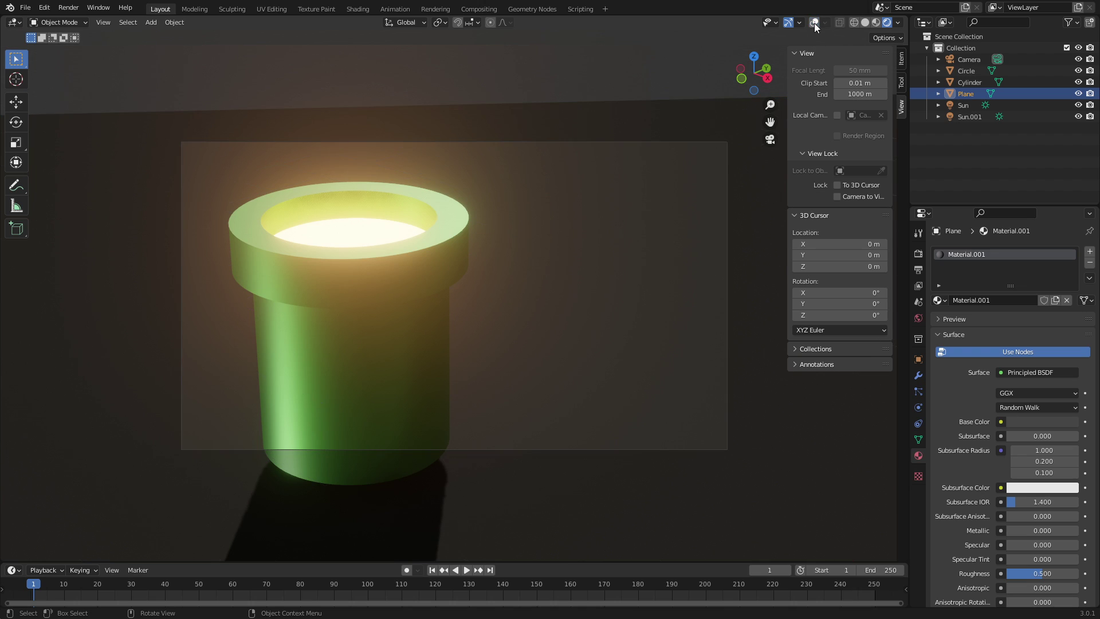
click(918, 254)
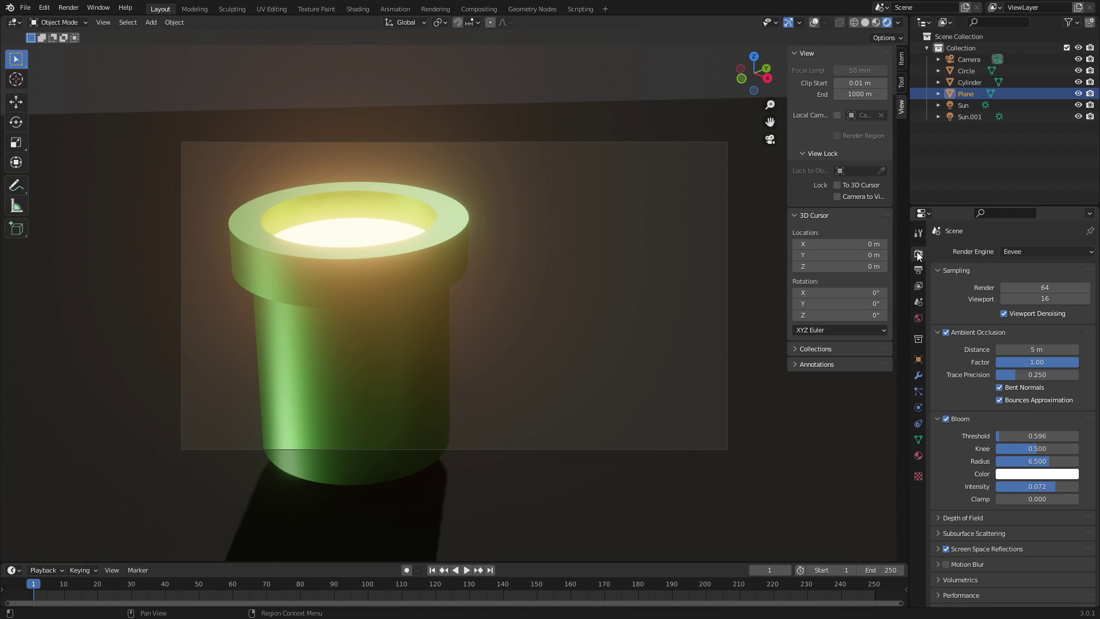
Enable the camera's depth of field with F-Stop 0.1 and a focus distance near 11 m.
click(972, 57)
click(922, 406)
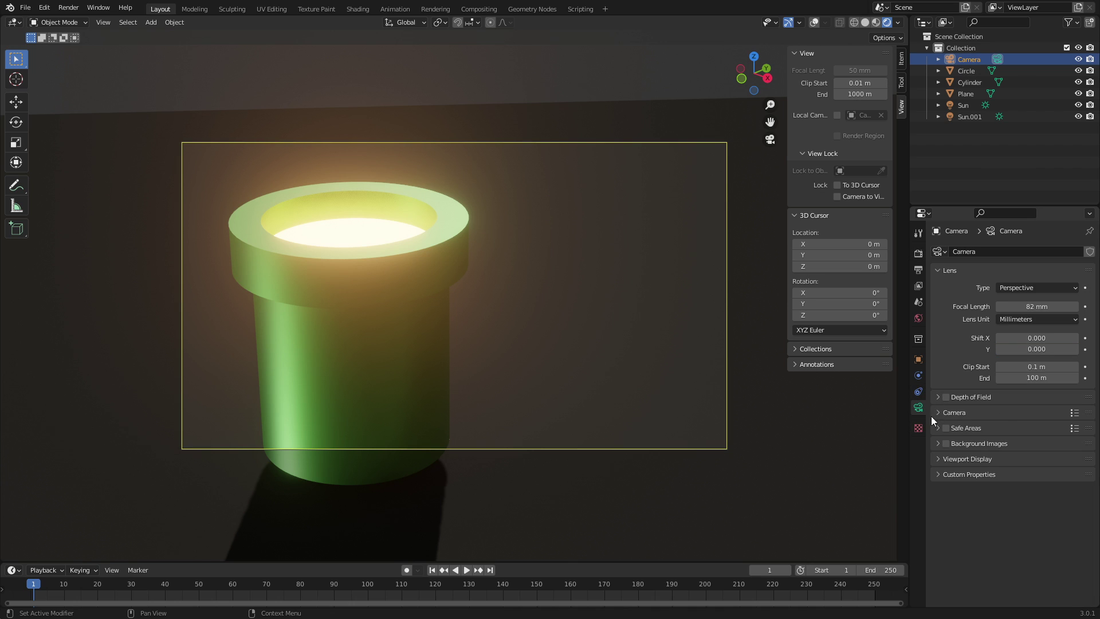
click(946, 397)
click(938, 397)
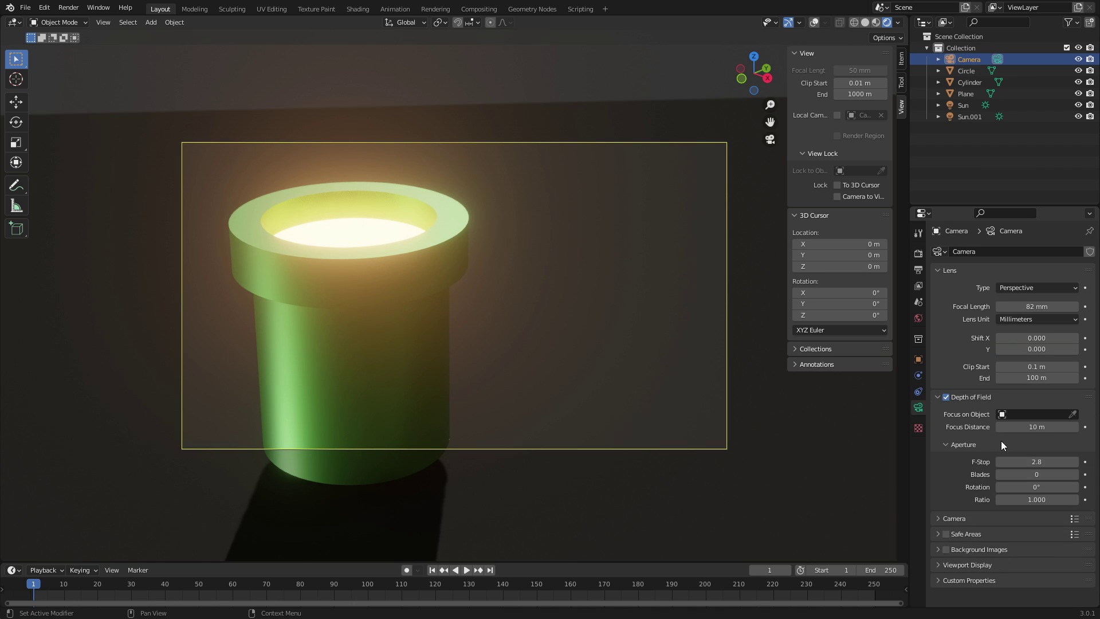
click(1034, 461)
text(0.1)
key(Return)
mouse_move(1044, 427)
mouse_down()
mouse_move(1091, 428)
mouse_move(1026, 427)
mouse_up()
Delete the glowing Circle disc from the pipe opening and select the Cylinder.
click(405, 232)
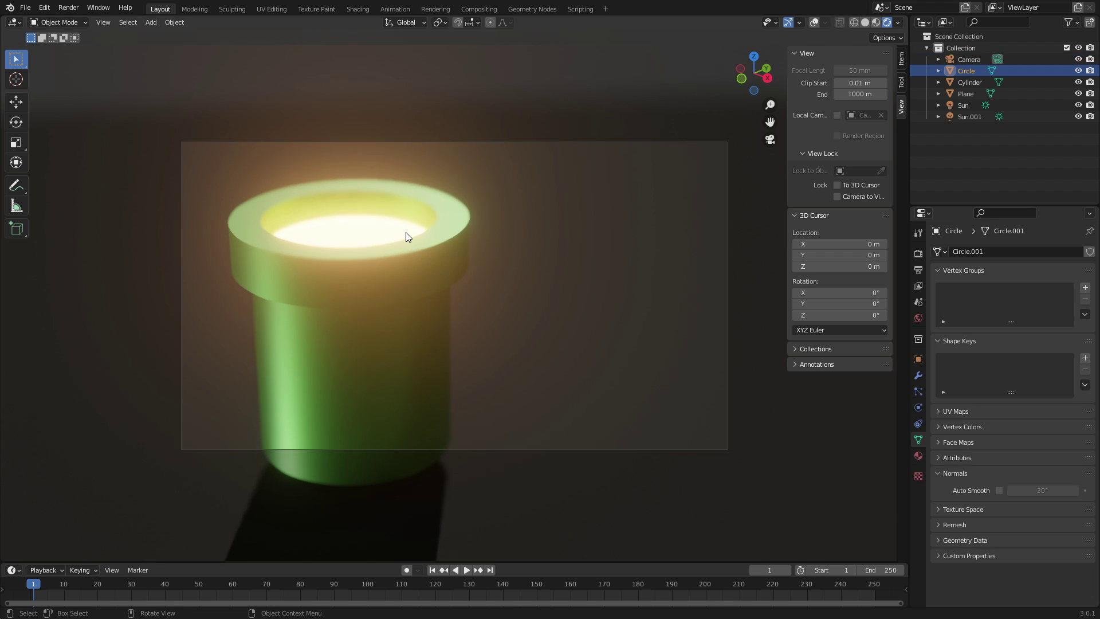
key(Delete)
key(ctrl+z)
key(g)
key(z)
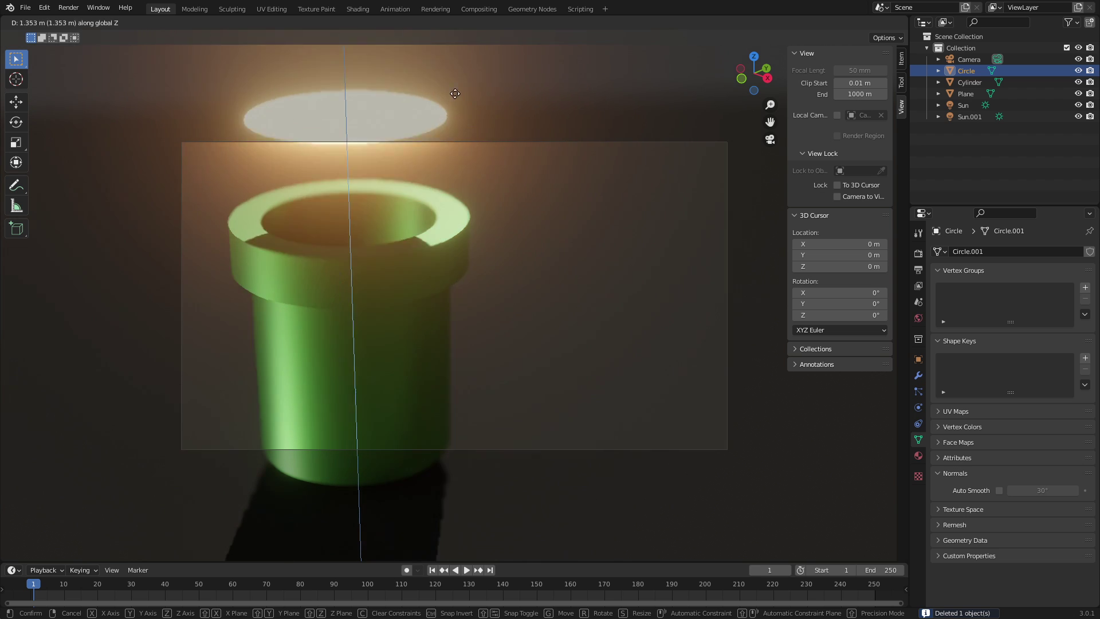
right_click(459, 75)
key(Delete)
click(408, 318)
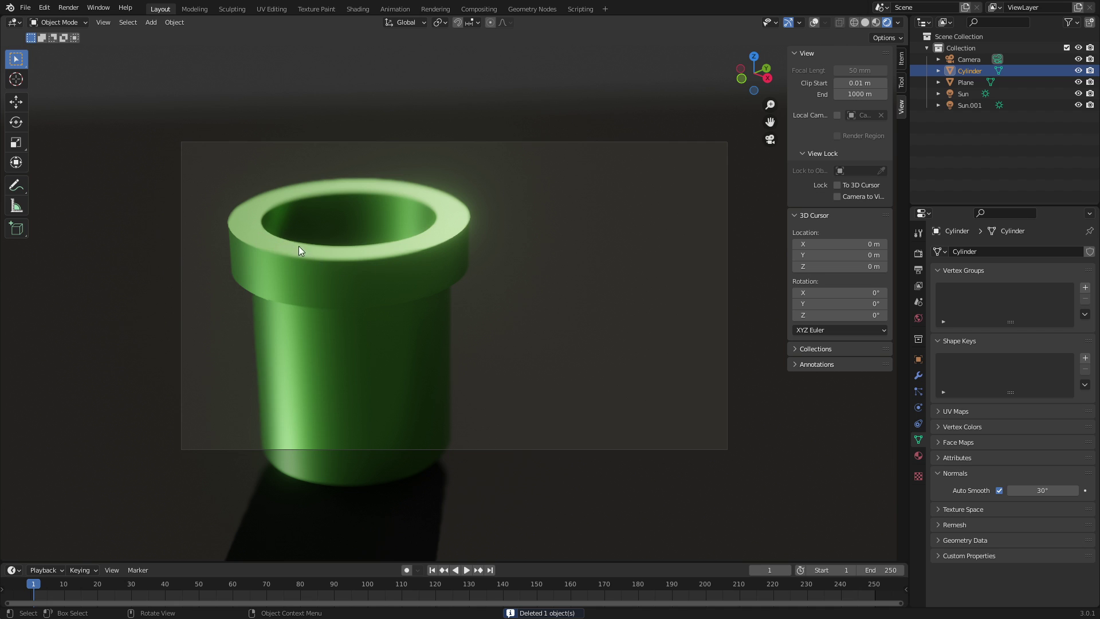
Lower the ground plane along the Z axis.
click(417, 402)
middle_drag(418, 398, 501, 395)
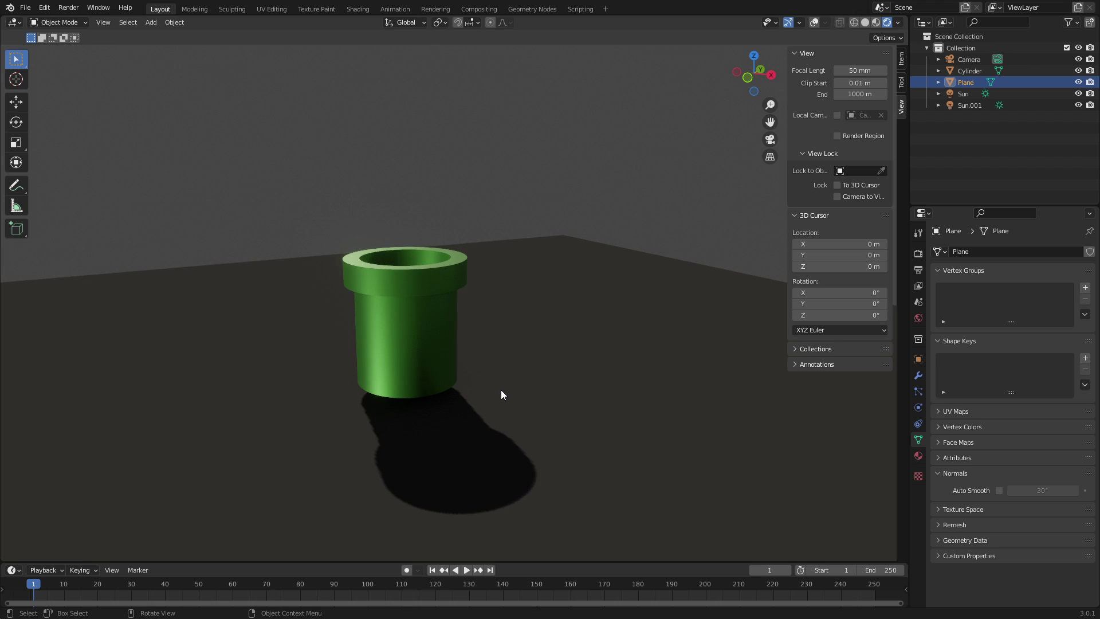
key(g)
key(z)
click(496, 393)
Put the pipe cylinder in Edit Mode with X-ray and vertex selection on.
click(424, 345)
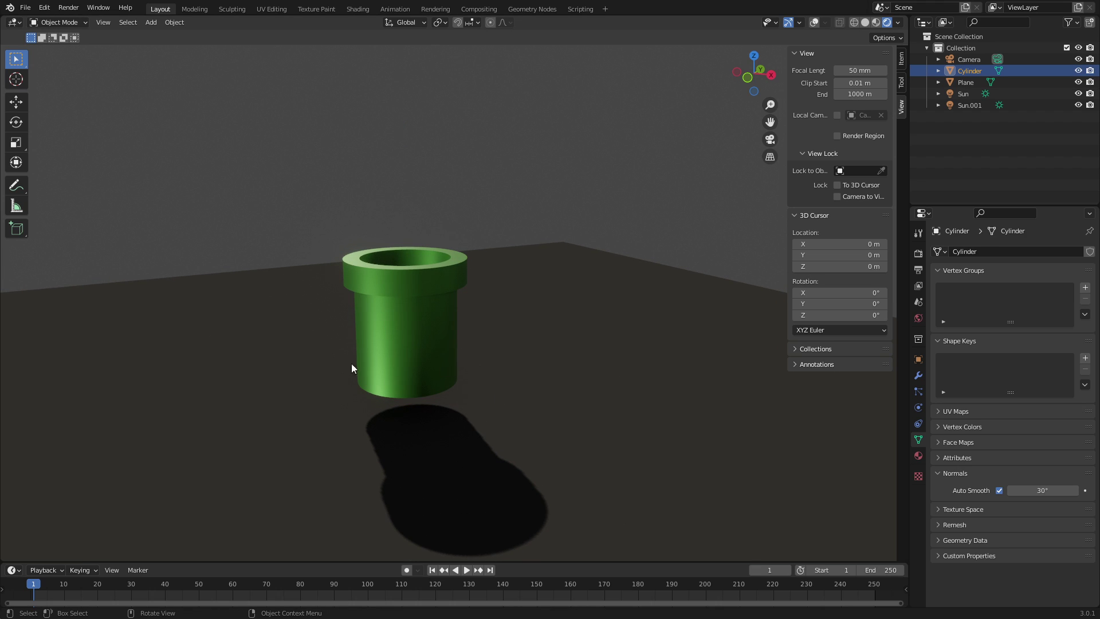
key(Tab)
click(814, 23)
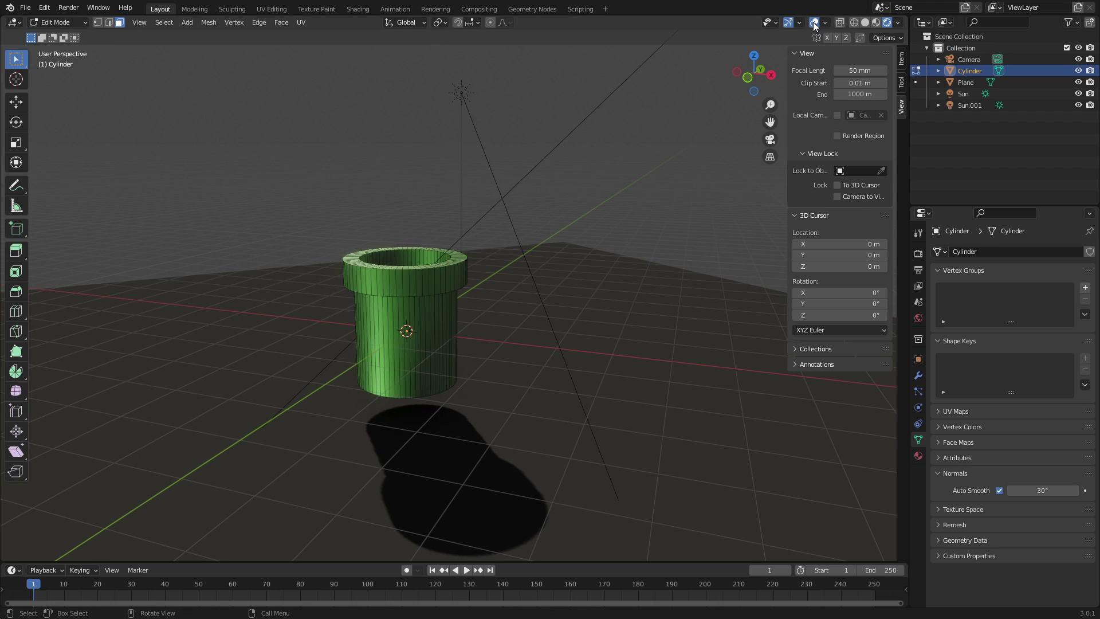
click(839, 22)
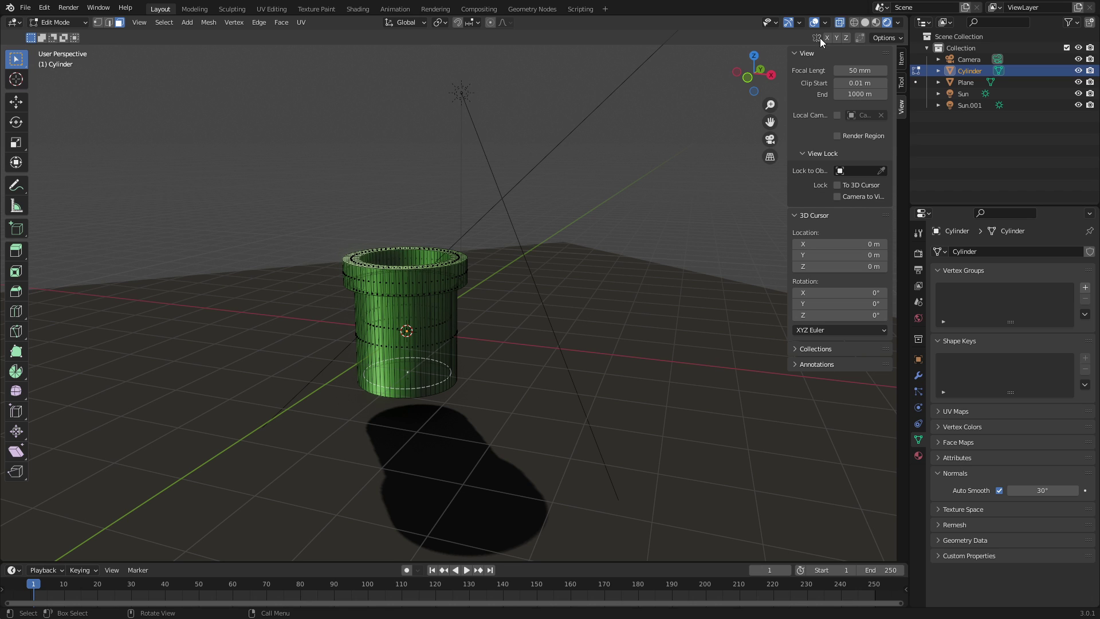
drag(754, 73, 277, 129)
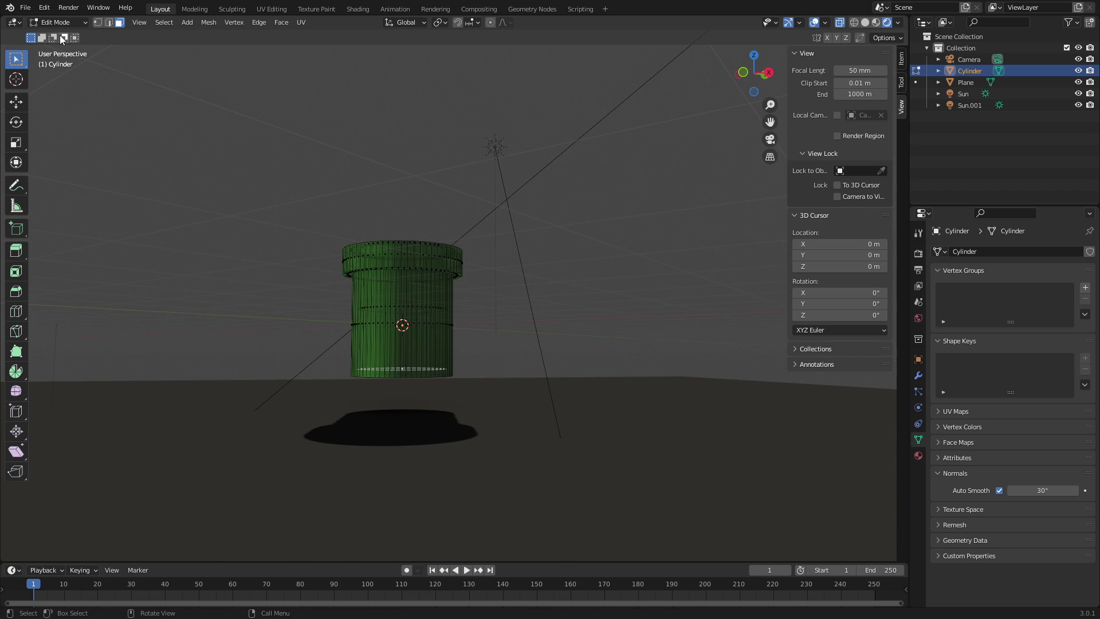
click(96, 22)
Move the pipe's bottom vertices down about 0.8 m and return to the camera view.
drag(568, 407, 345, 352)
mouse_move(345, 352)
middle_down()
mouse_move(307, 366)
mouse_move(312, 349)
mouse_move(347, 354)
middle_up()
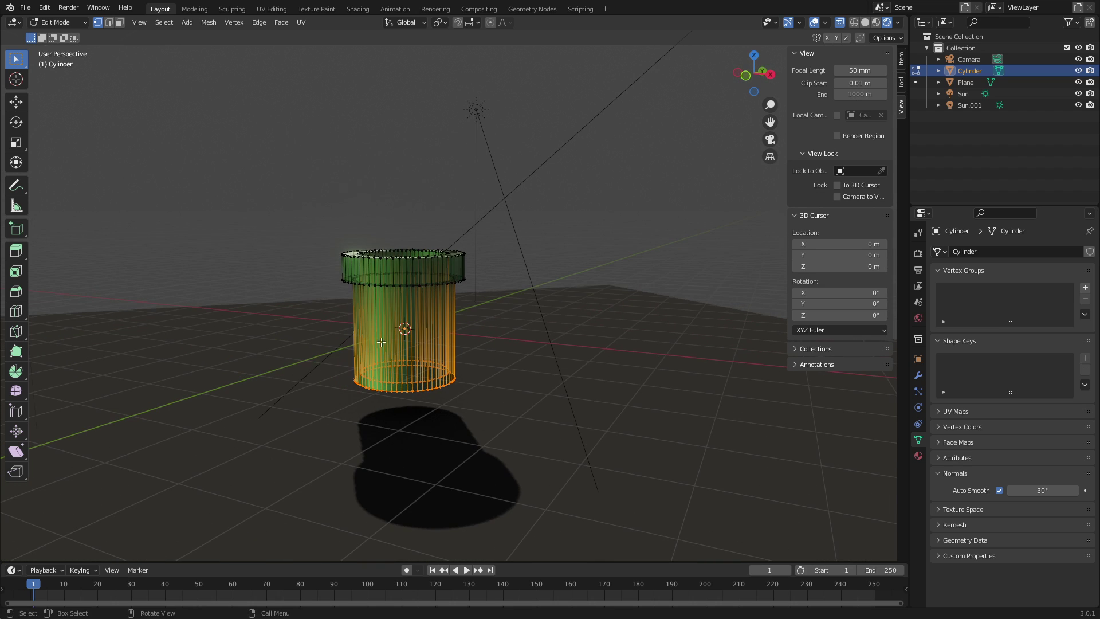
key(g)
key(z)
click(601, 299)
scroll(601, 298, up, 2)
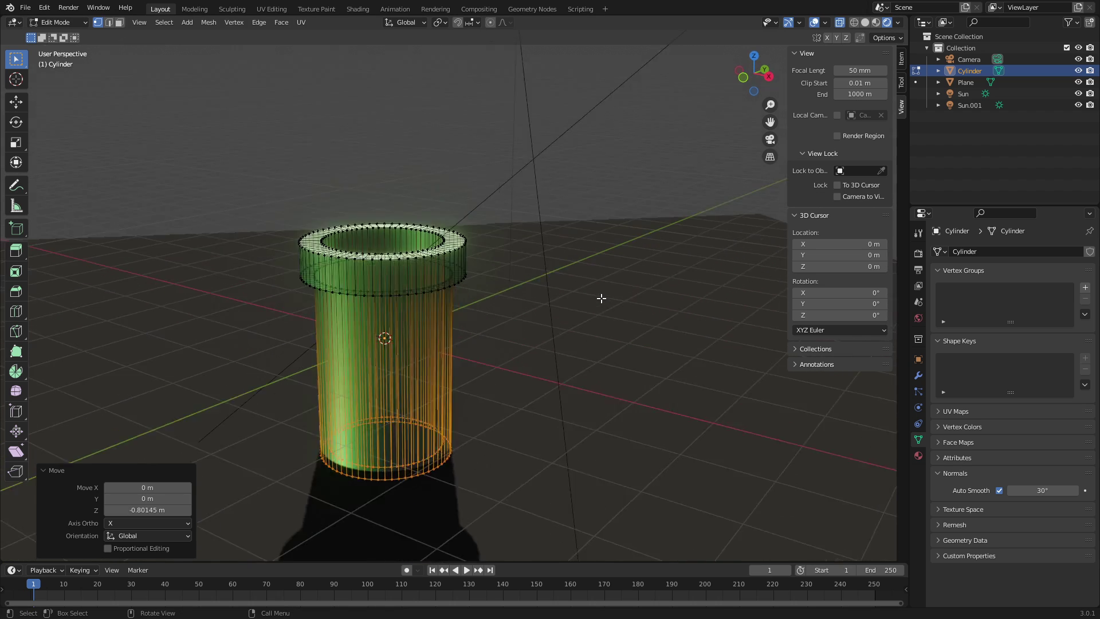
key(Tab)
key(KP_0)
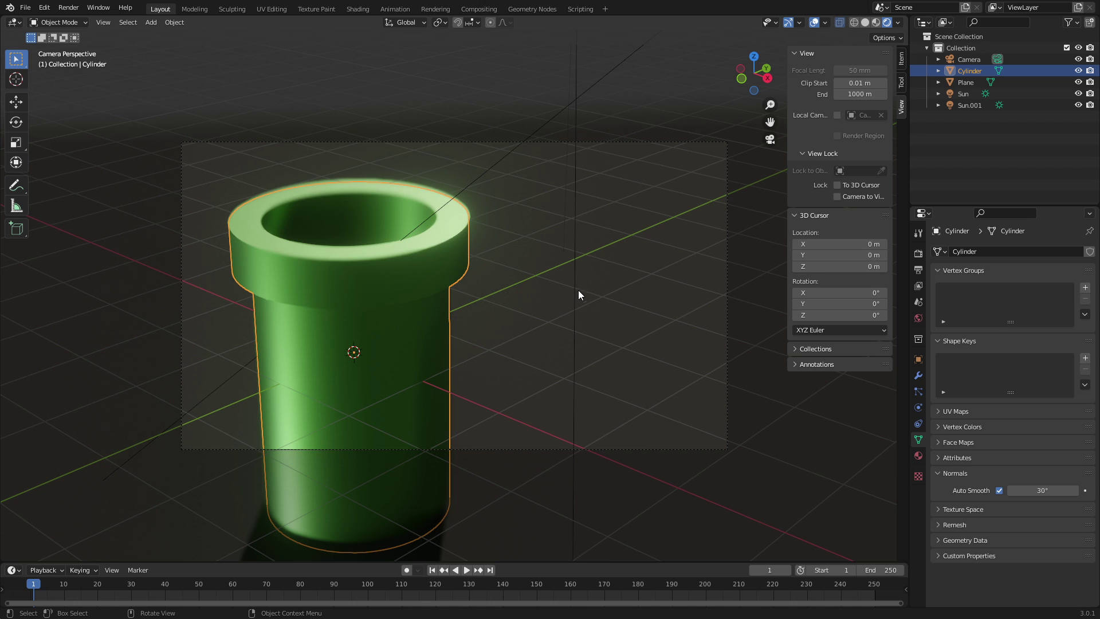
Hide the overlays and remove an accidental duplicate of the ground plane.
click(816, 24)
scroll(527, 359, down, 4)
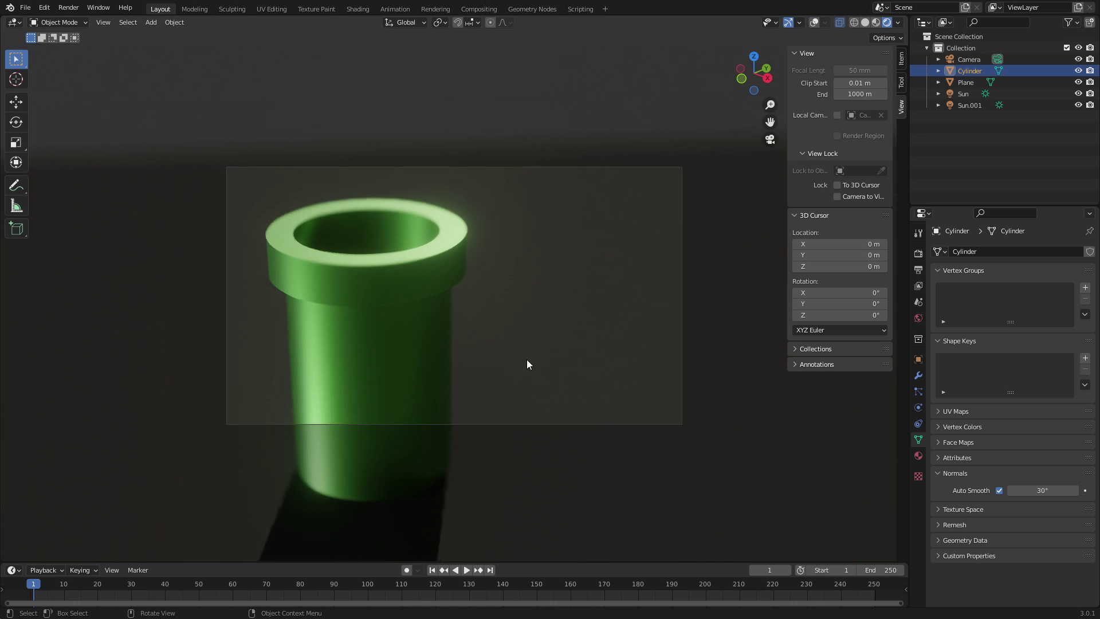
click(460, 300)
scroll(486, 299, up, 4)
key(shift+d)
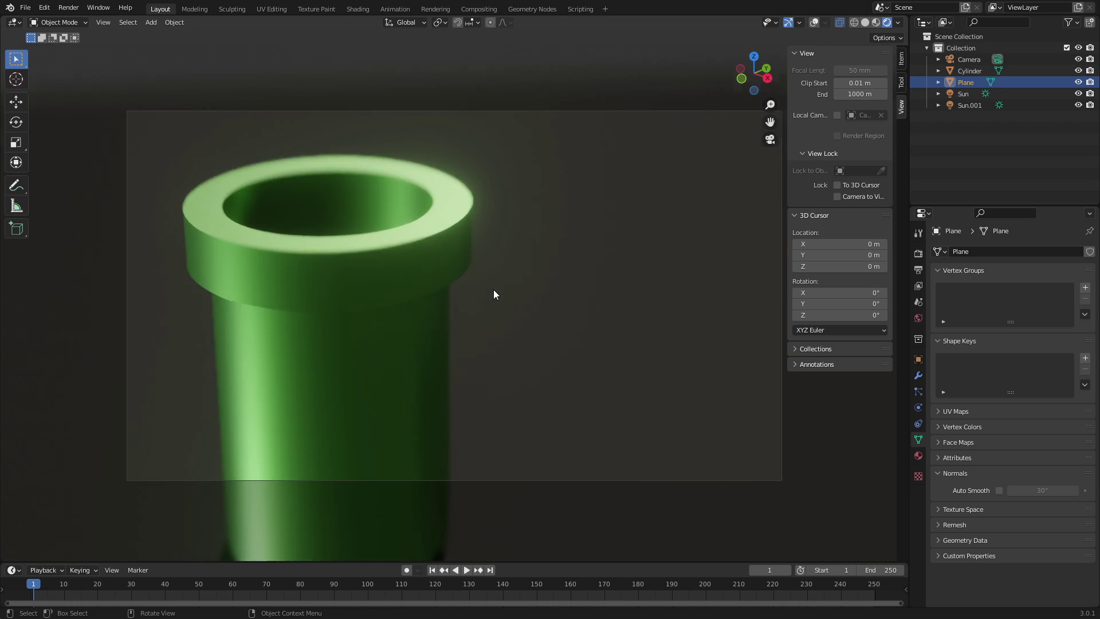
right_click(612, 335)
key(Delete)
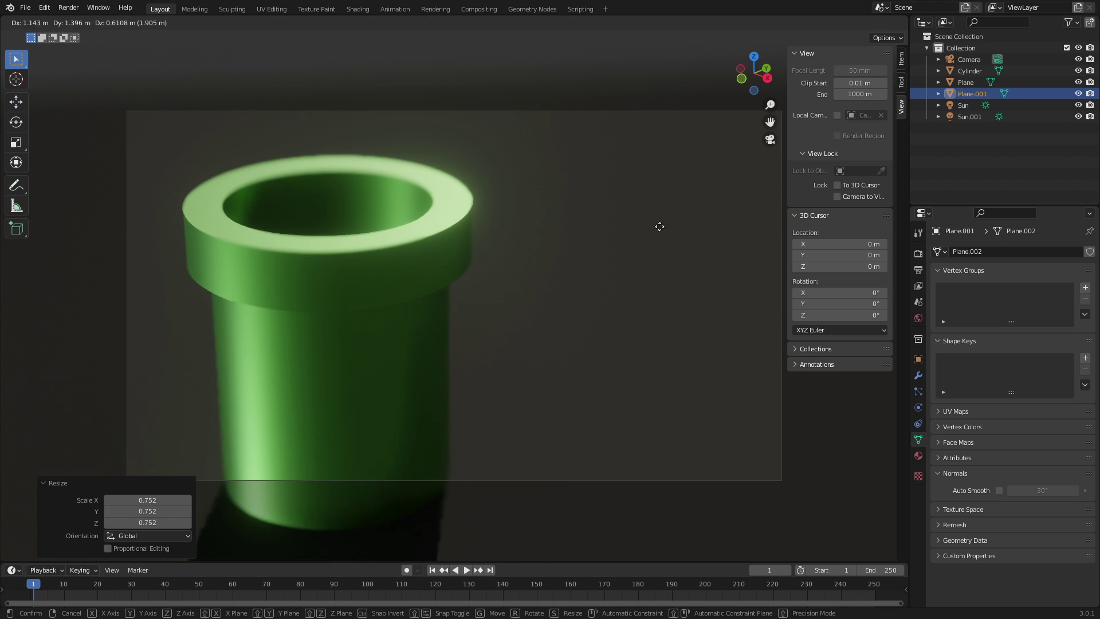
Duplicate the pipe and scale the copy to about half size (0.508).
click(416, 303)
key(shift+d)
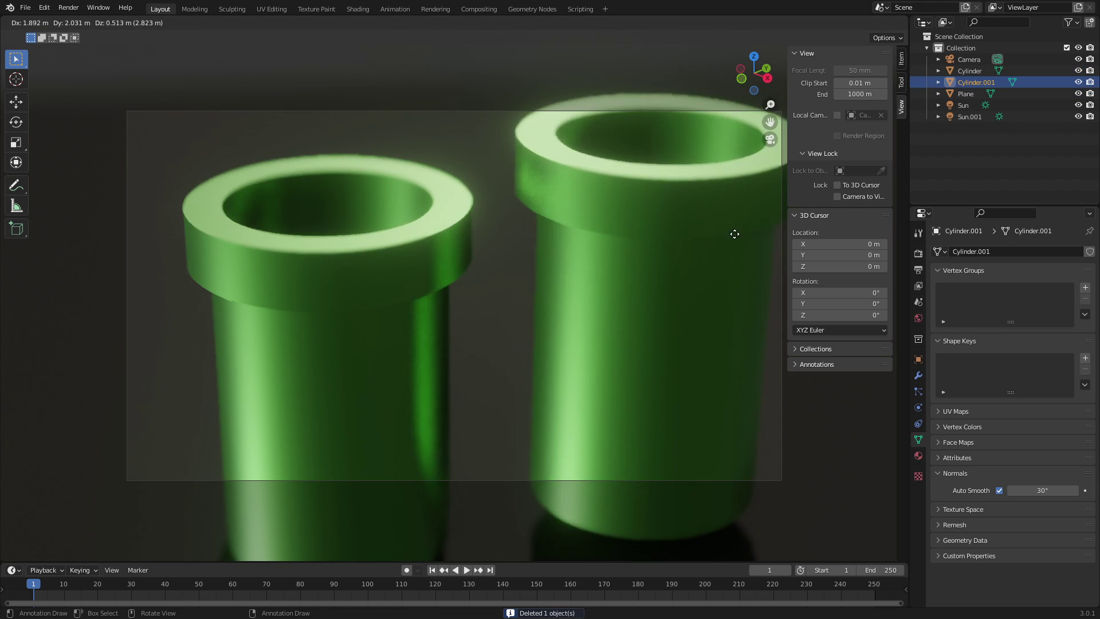
right_click(706, 282)
key(s)
click(456, 305)
key(g)
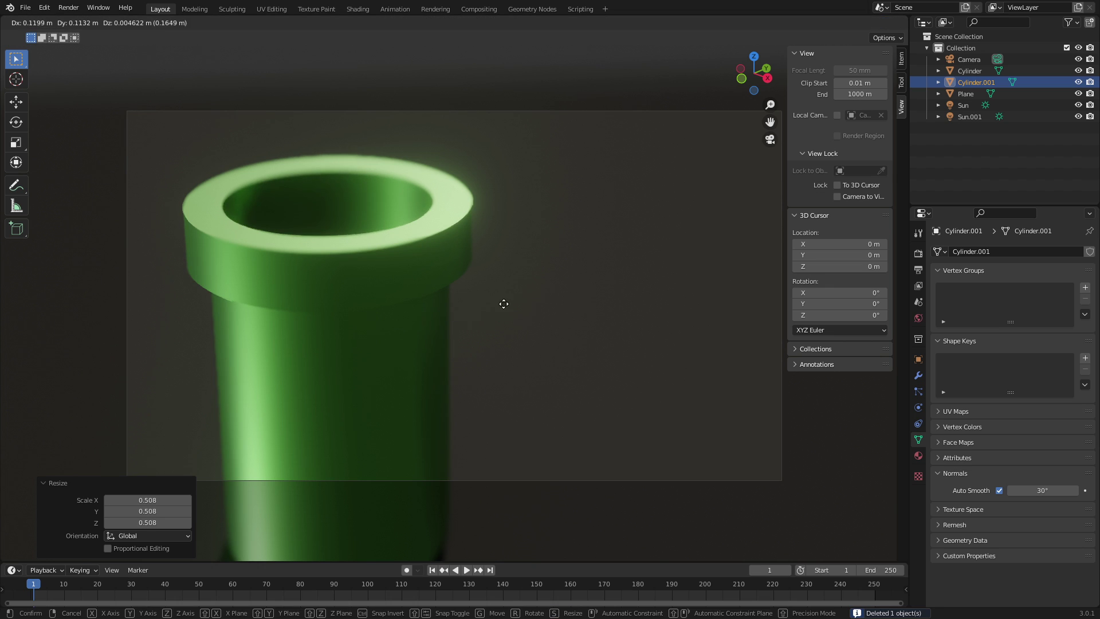
click(738, 251)
Place the smaller pipe right of the original and lower it about 0.72 m.
key(g)
key(z)
key(y)
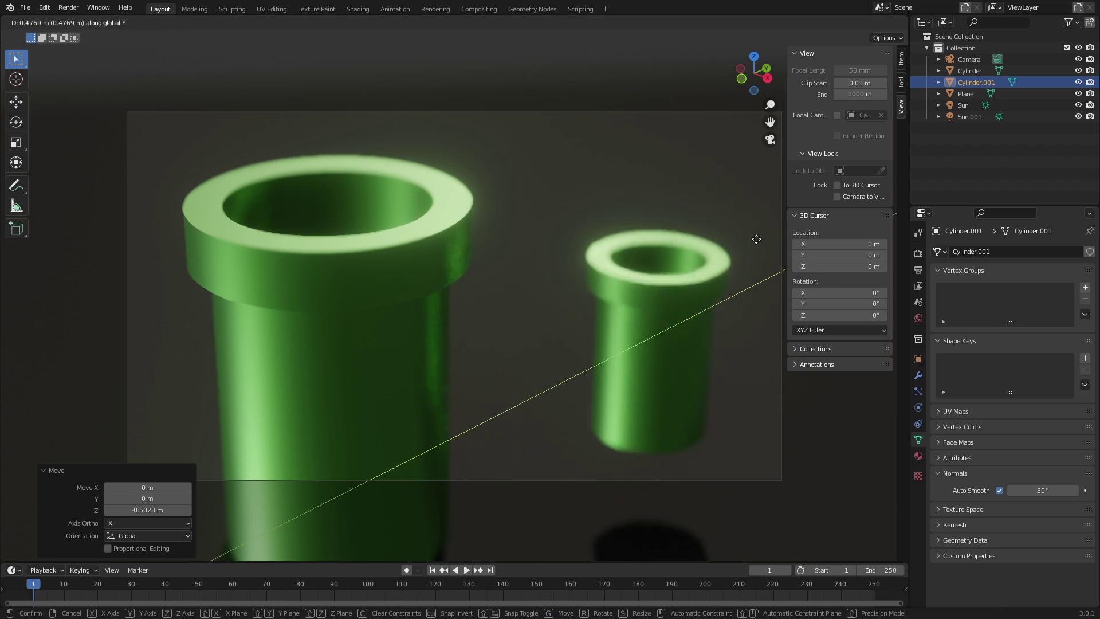
click(777, 153)
key(g)
key(z)
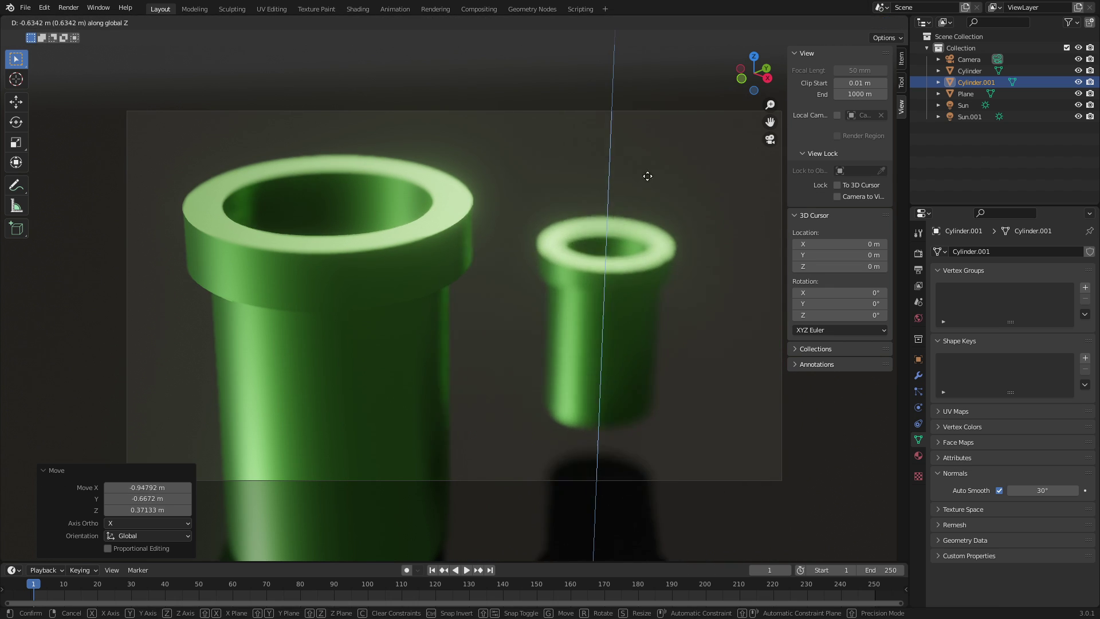
click(646, 202)
key(g)
key(z)
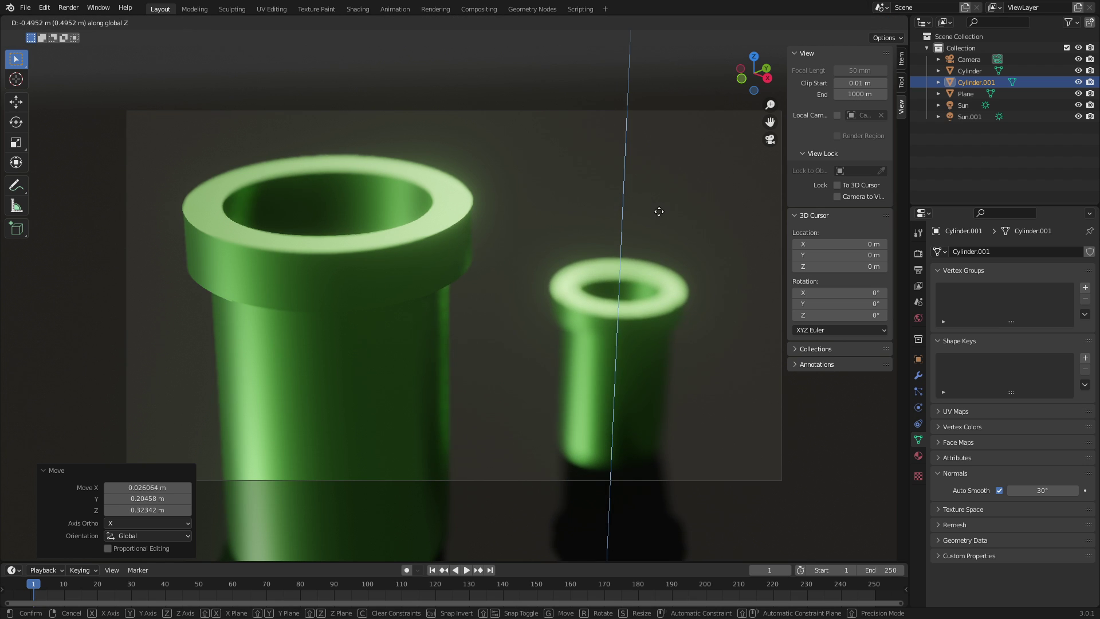
click(683, 236)
Duplicate the large pipe and tip the copy 90° onto its side around X.
key(KP_0)
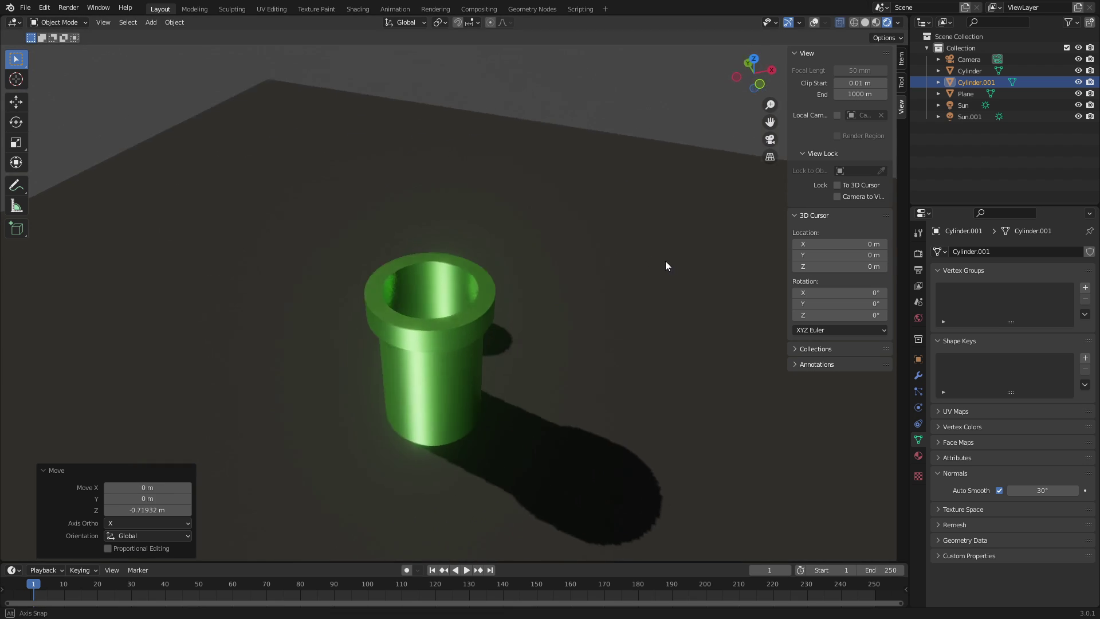
scroll(619, 263, down, 3)
scroll(559, 285, up, 2)
mouse_move(583, 270)
middle_down()
mouse_move(559, 285)
mouse_move(569, 274)
middle_up()
click(430, 310)
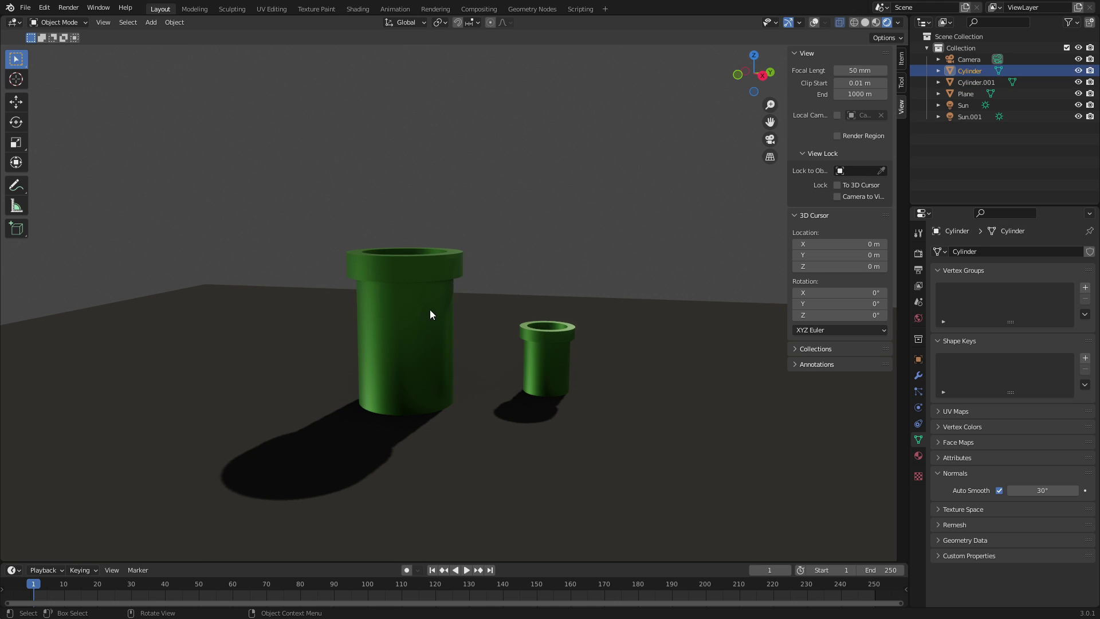
key(shift+d)
key(r)
key(z)
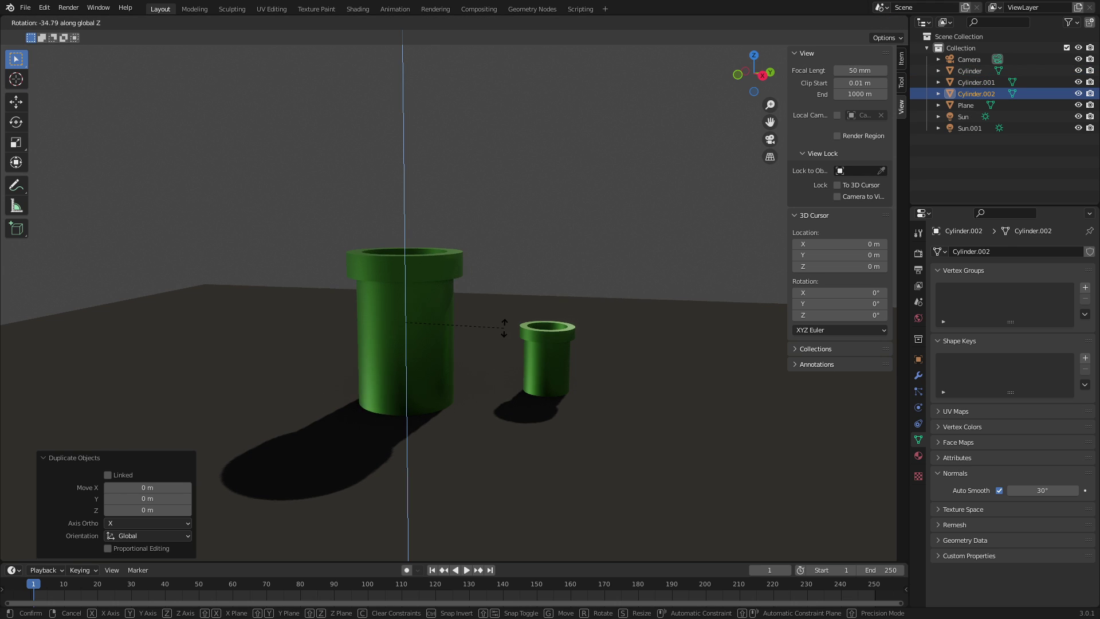
text(x)
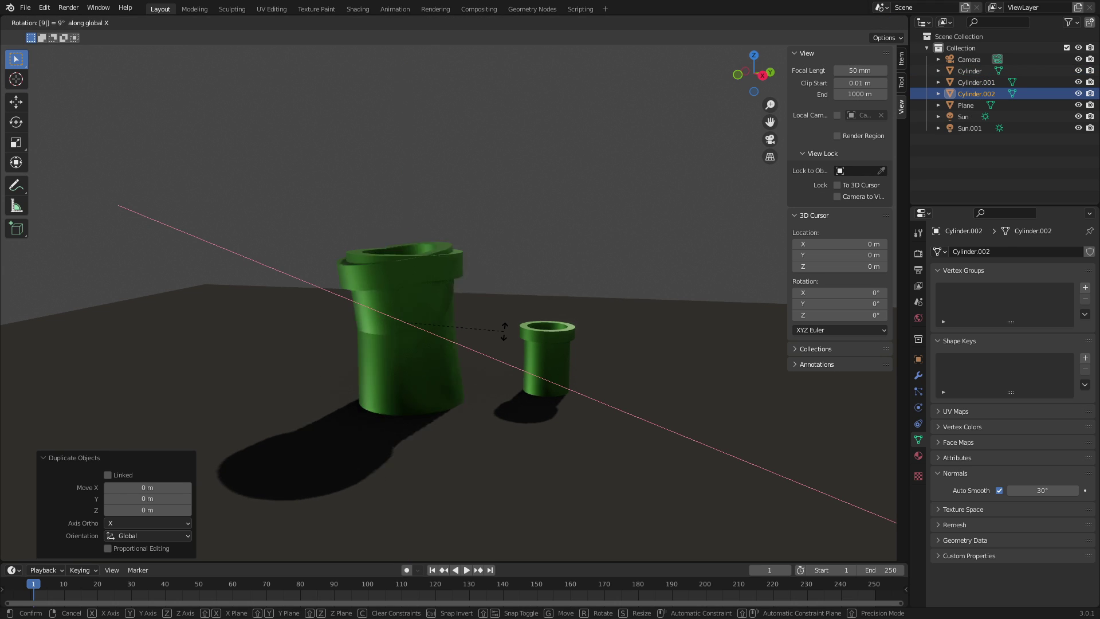
text(90)
key(Return)
Turn the sideways copy 124° around Z and view it through the camera.
key(r)
key(z)
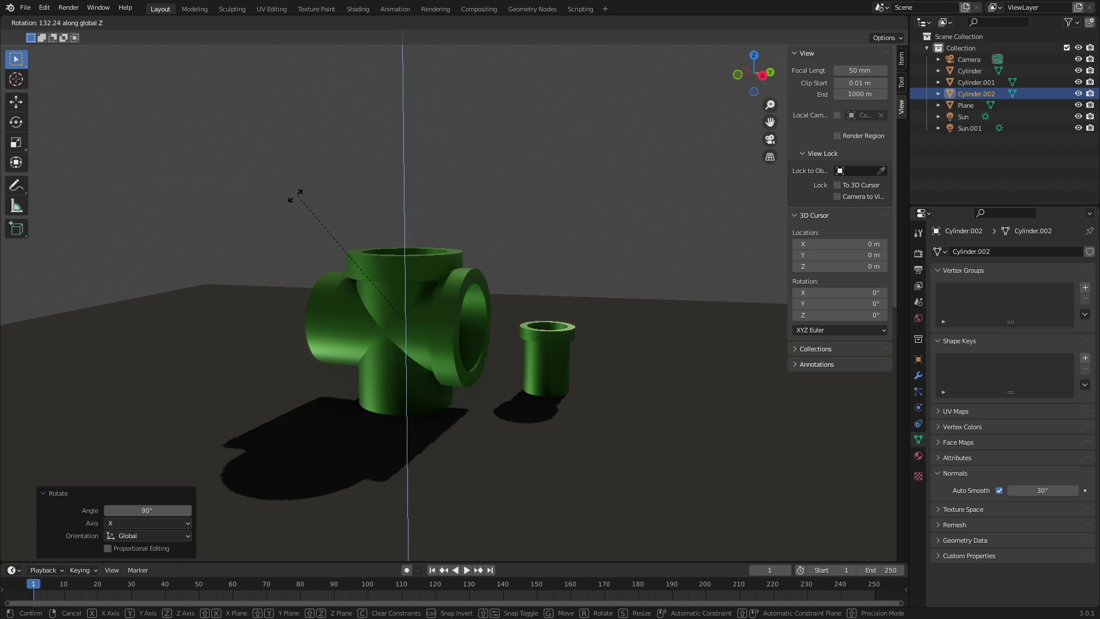
click(325, 195)
key(KP_Decimal)
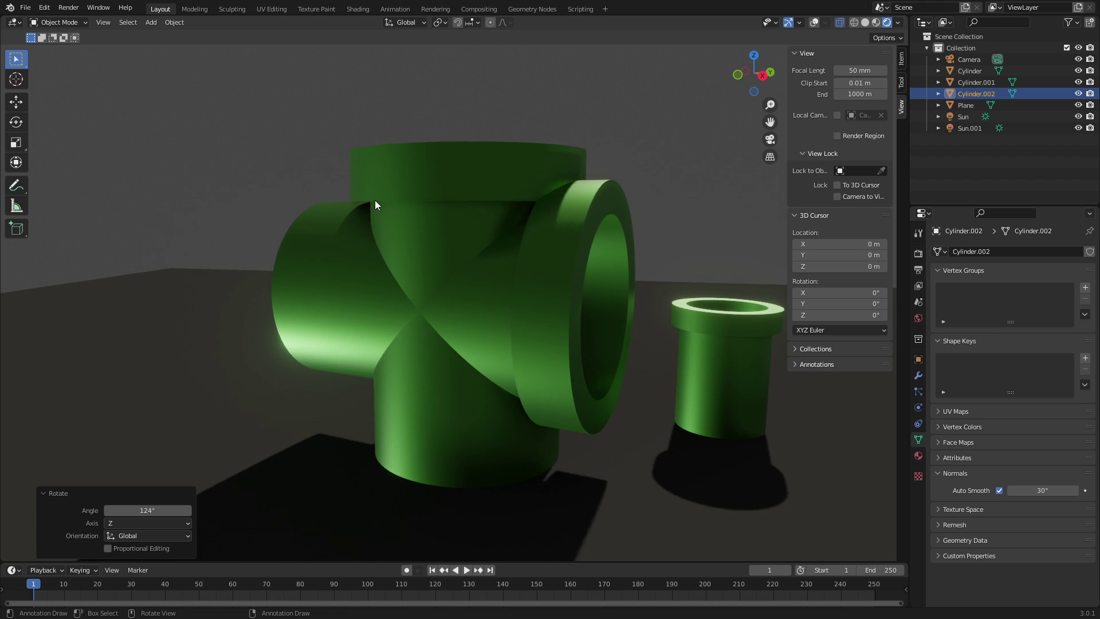
key(KP_0)
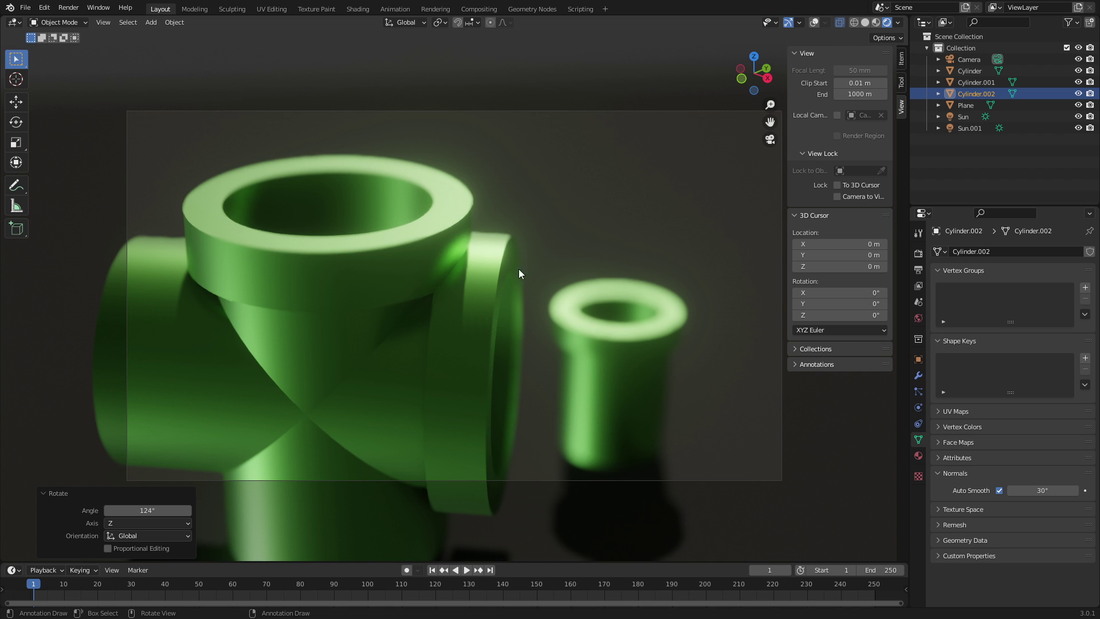
key(r)
key(z)
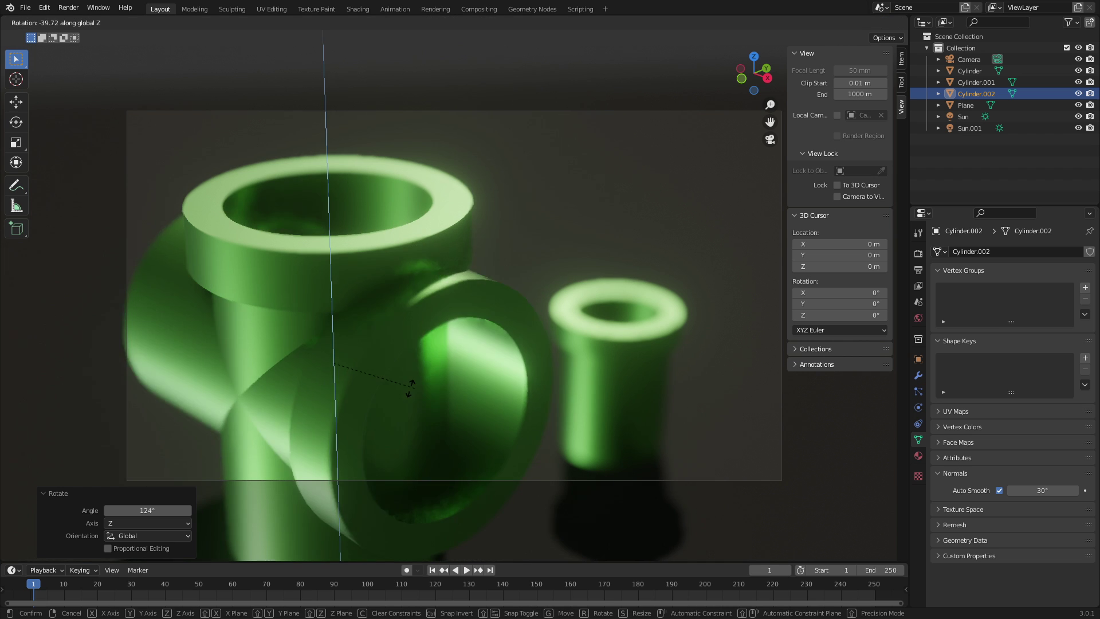
Cancel the stray rotation and trial moves, then move the sideways pipe along Z.
right_click(440, 250)
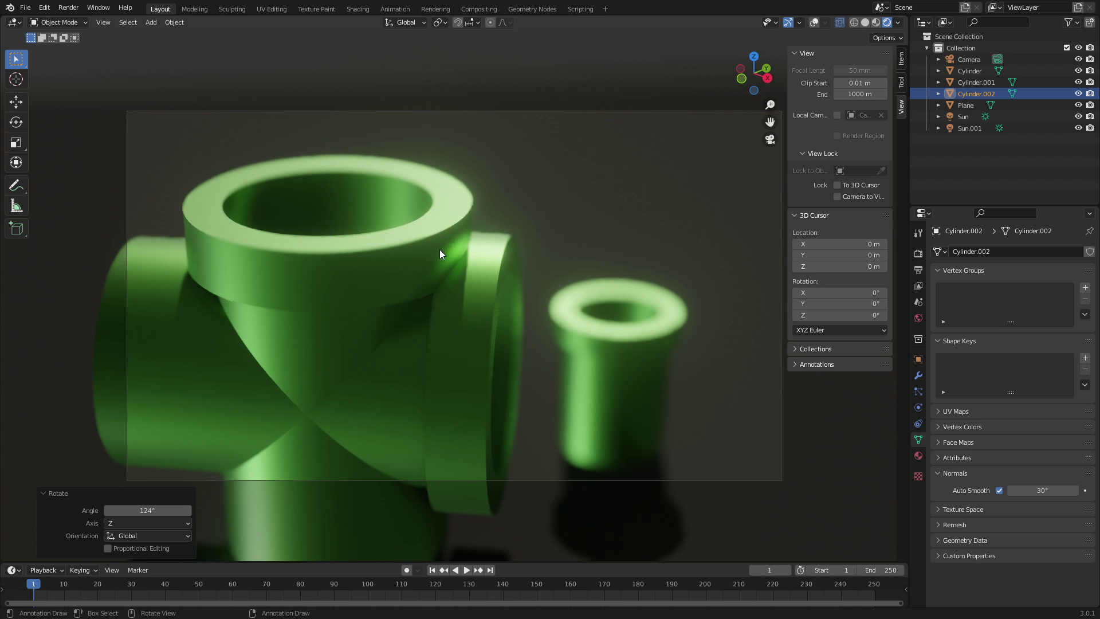
key(g)
key(y)
right_click(509, 277)
key(g)
key(x)
key(x)
key(Escape)
key(g)
key(z)
key(z)
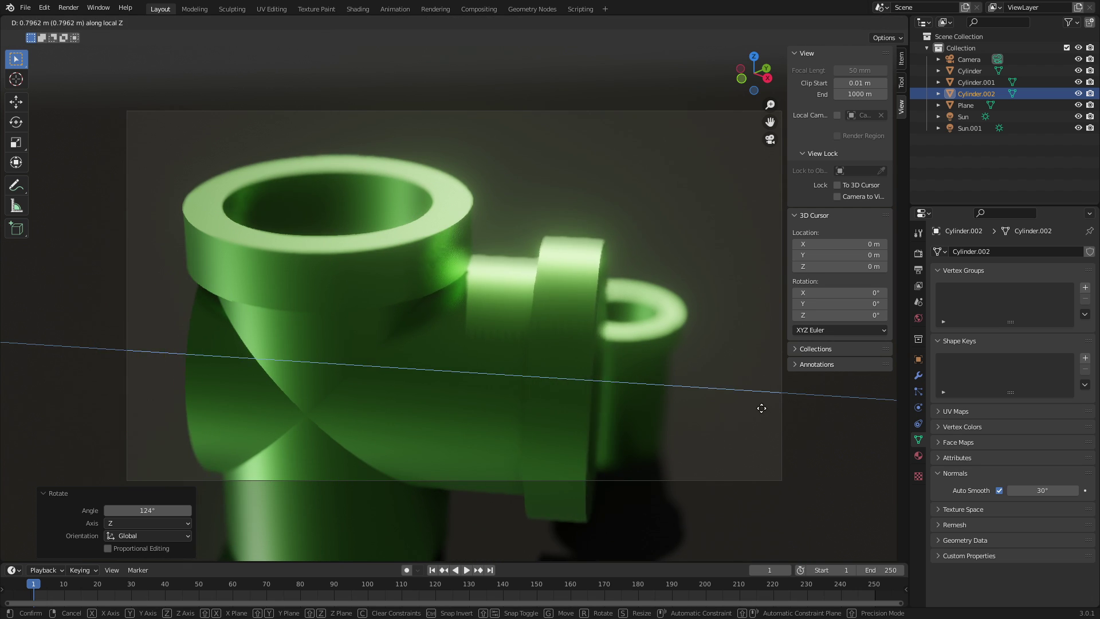
click(727, 400)
Lower the sideways pipe 0.644 m vertically.
key(g)
key(z)
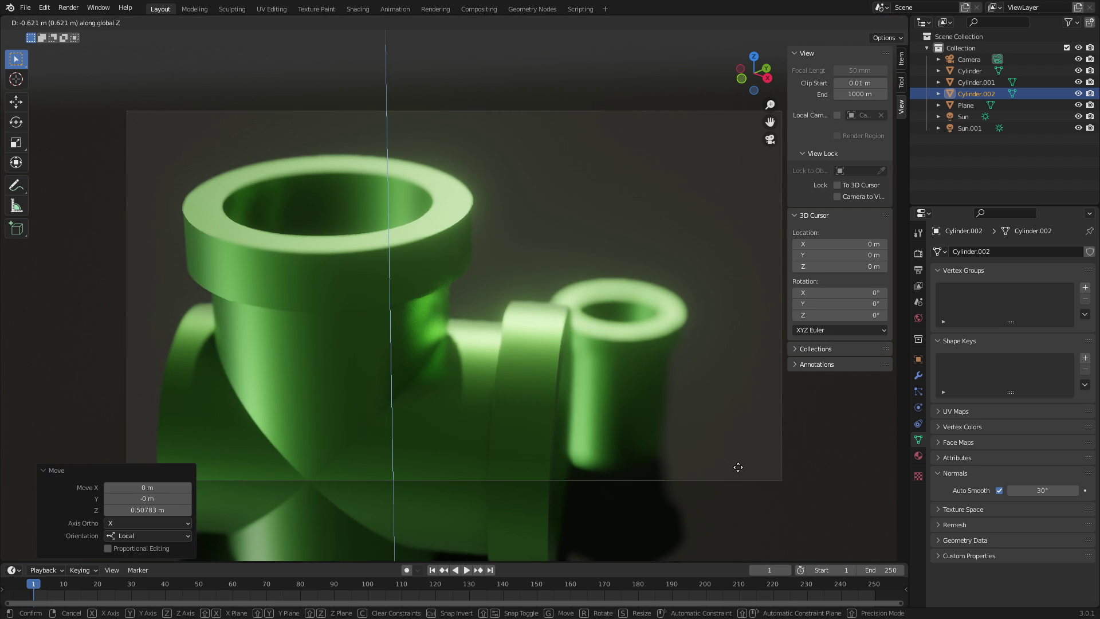
click(739, 470)
key(g)
key(z)
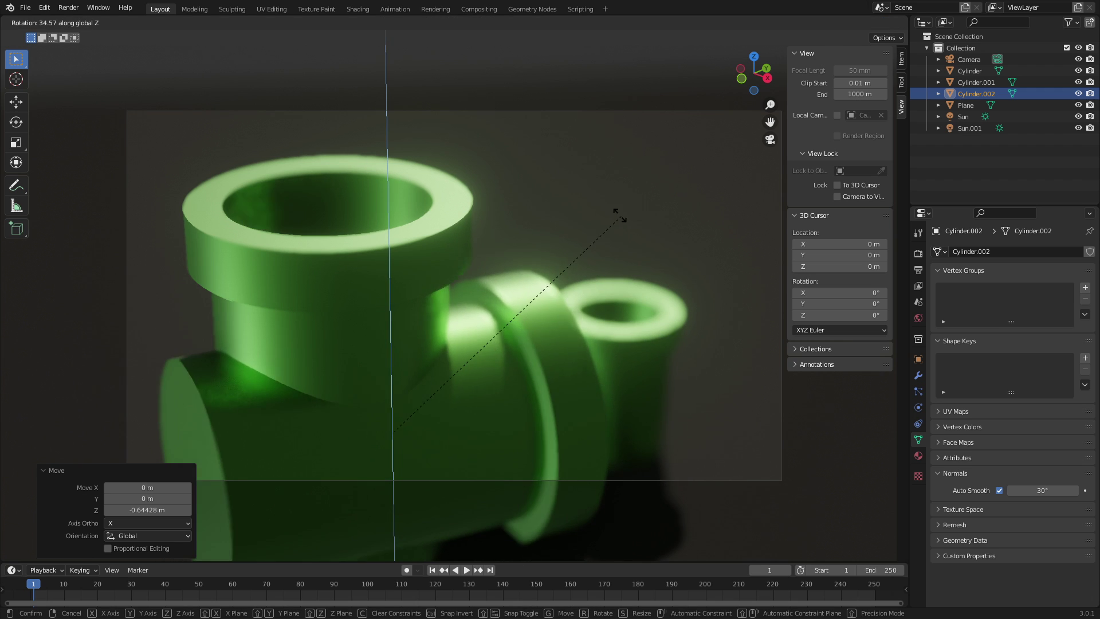
key(Escape)
In Edit Mode, stretch the sideways pipe's end to lengthen it into a horizontal branch.
key(Tab)
middle_drag(329, 337, 481, 281)
middle_drag(687, 144, 555, 193)
right_click(554, 193)
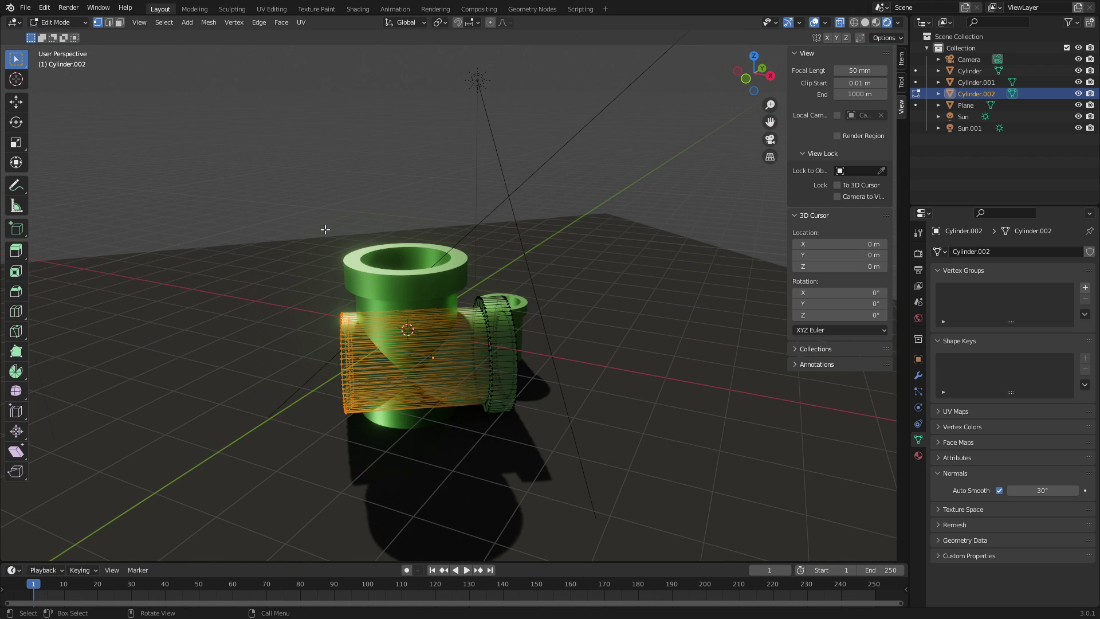
key(g)
key(y)
key(z)
key(z)
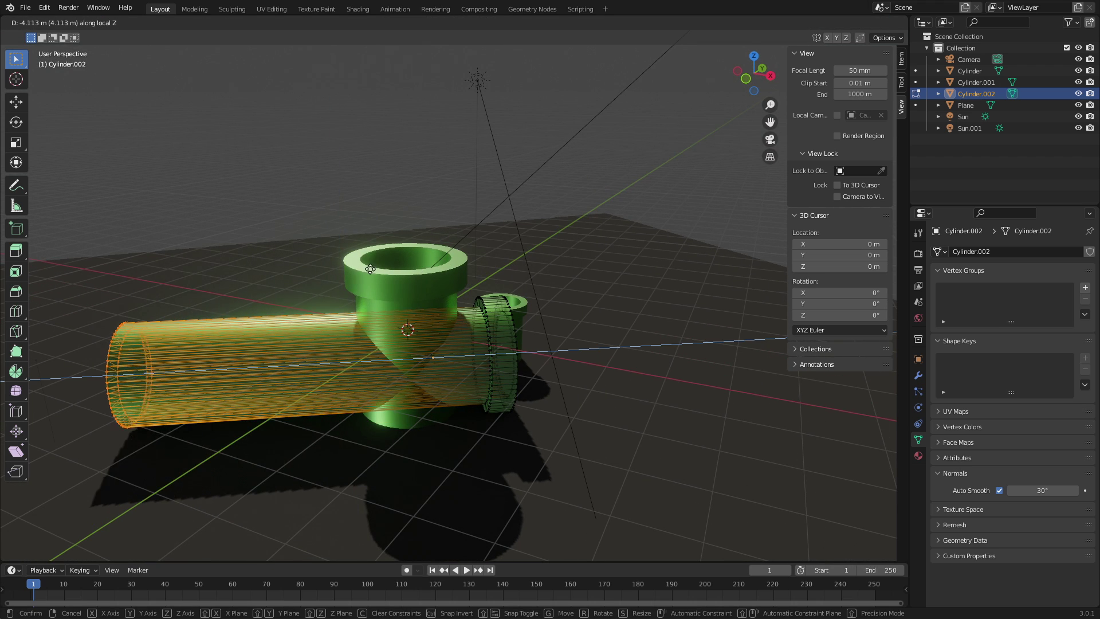
click(395, 268)
key(KP_0)
key(Tab)
Slide the selected rim faces along the pipe to its new end.
scroll(513, 277, down, 2)
scroll(515, 279, down, 2)
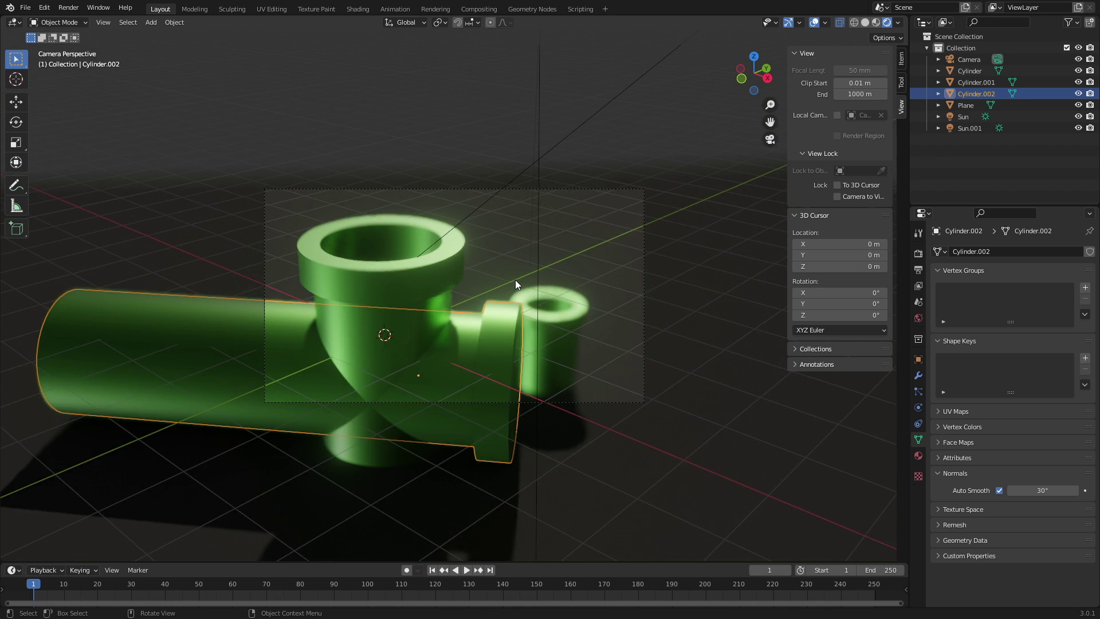
key(Tab)
key(g)
key(x)
key(x)
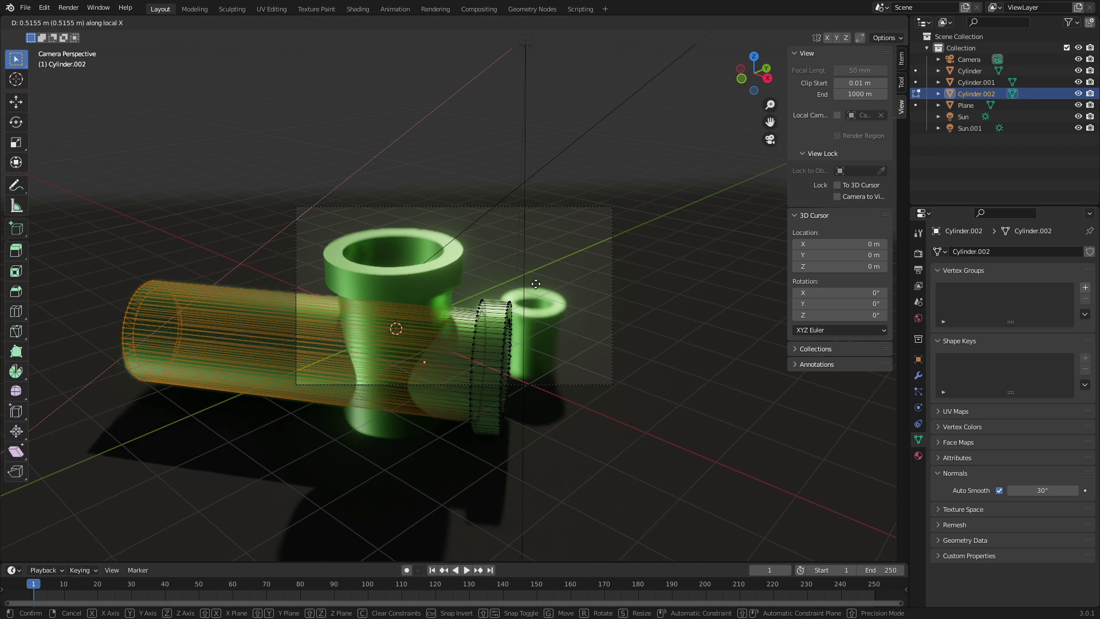
key(z)
key(z)
click(639, 309)
key(Tab)
Shift the small pipe 0.756 m along X and hide the viewport overlays.
scroll(552, 322, up, 4)
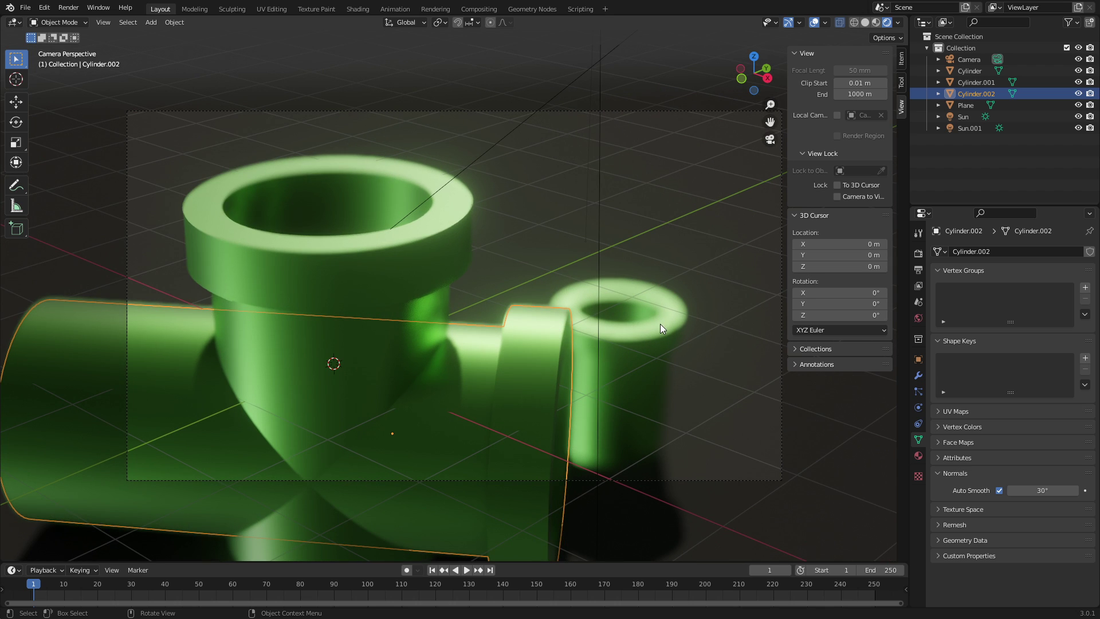
click(660, 324)
key(g)
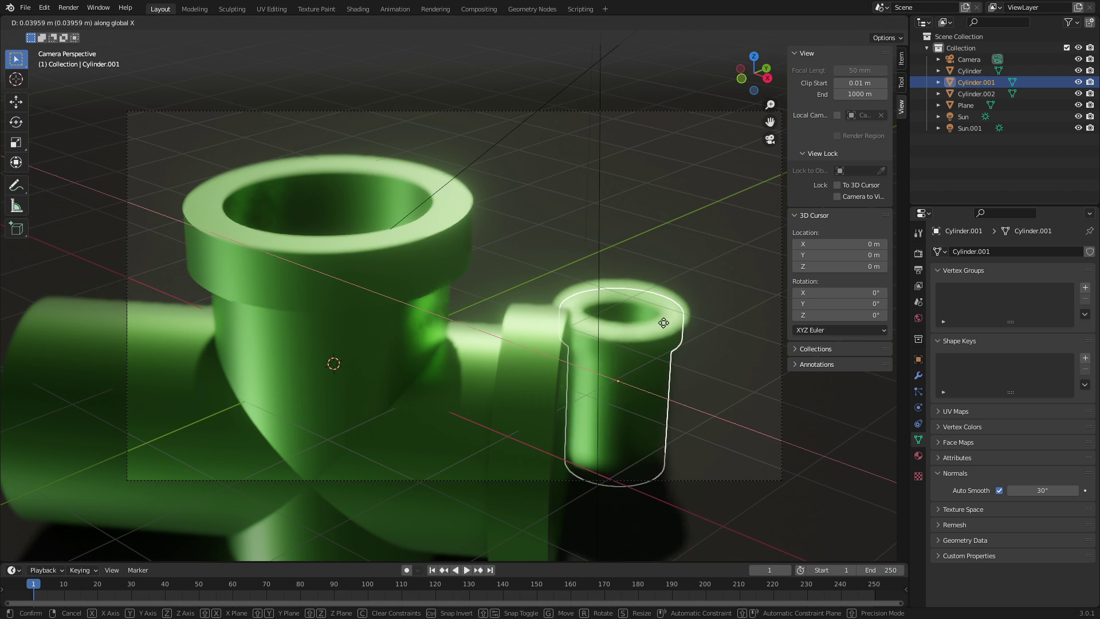
key(x)
click(734, 321)
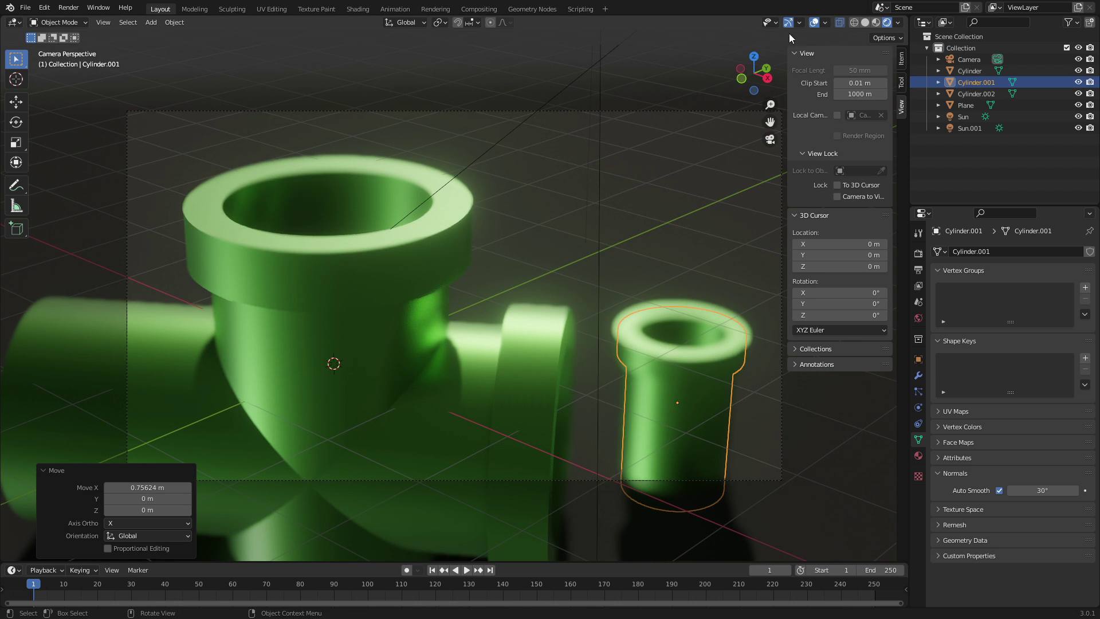
click(813, 23)
scroll(713, 287, down, 4)
scroll(713, 286, up, 3)
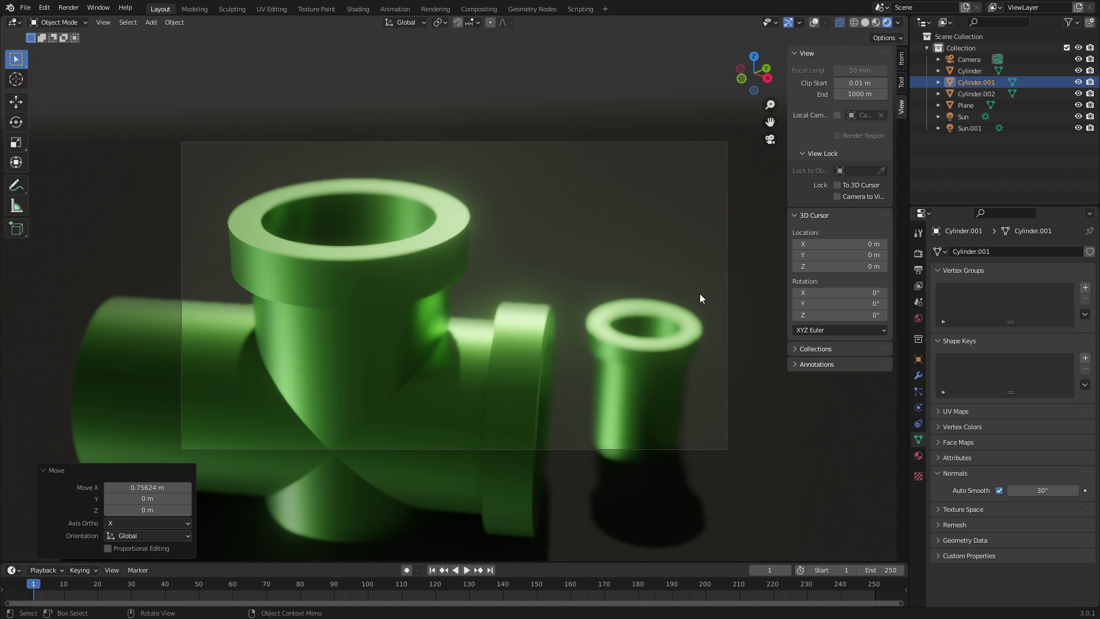
Delete the horizontal pipe and move the small pipe back along Y.
key(Delete)
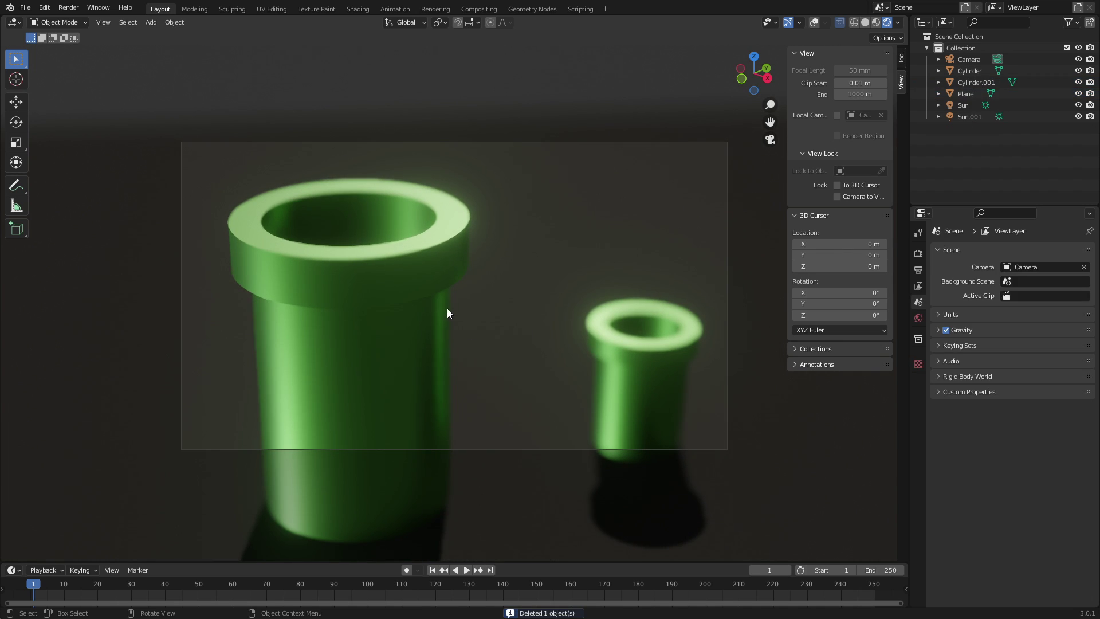
click(641, 367)
key(g)
key(z)
key(y)
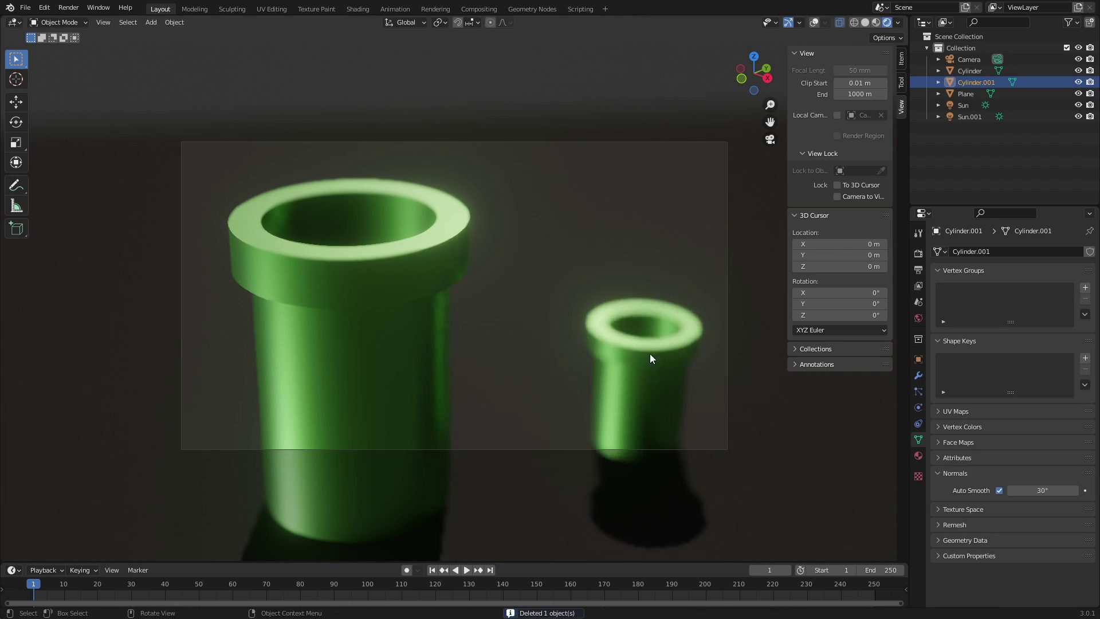
click(594, 368)
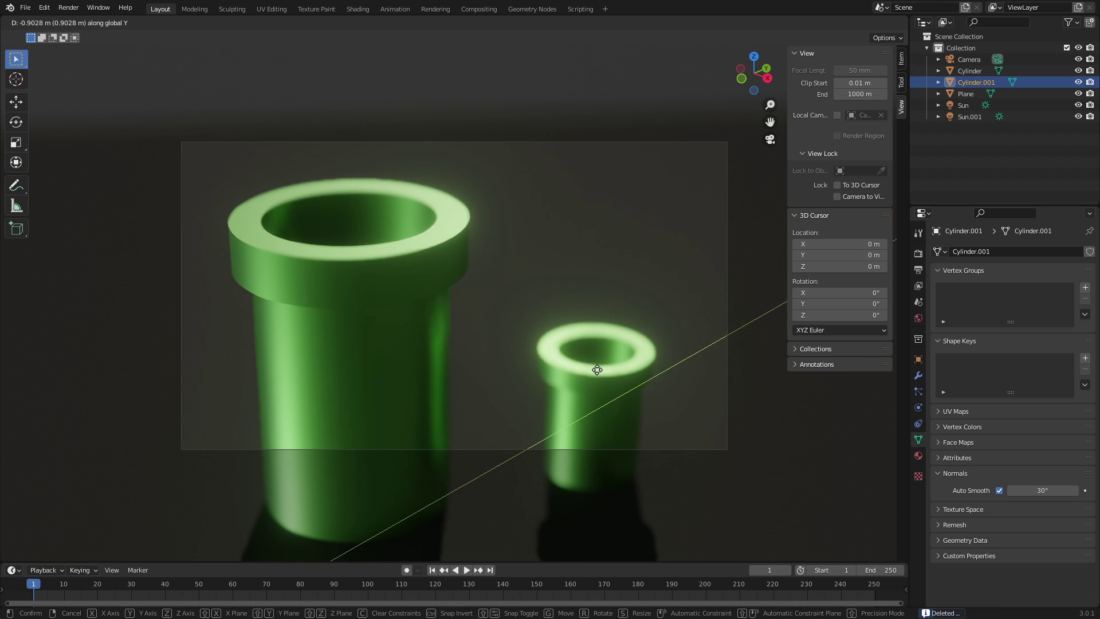
Move the small pipe 1.5681 m along X to stand beside the large pipe.
key(g)
key(x)
click(492, 325)
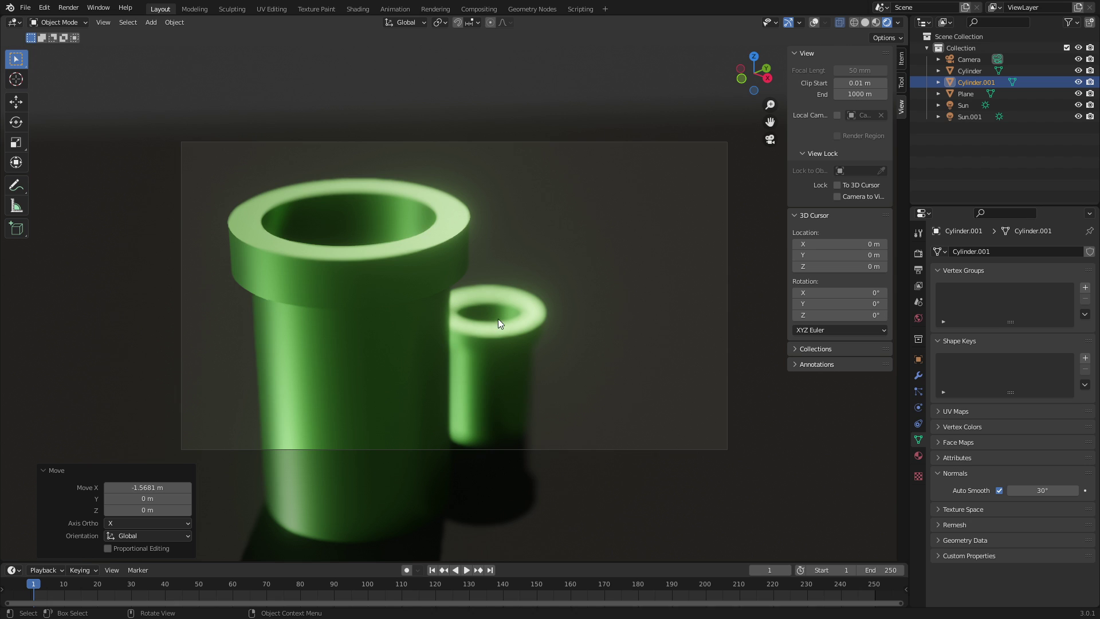
click(605, 295)
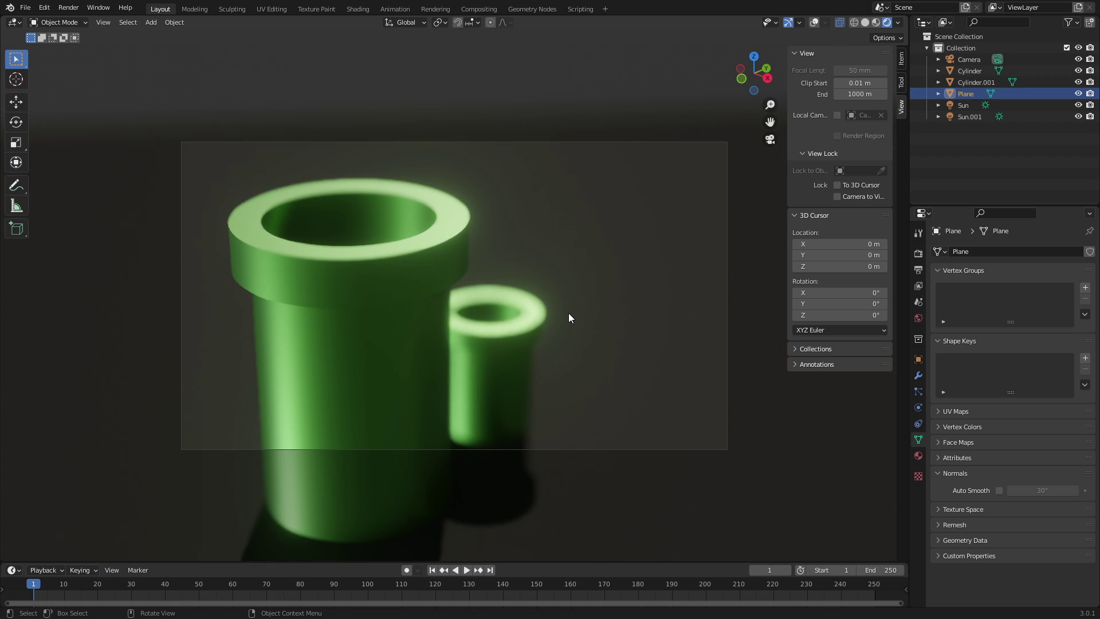
middle_drag(566, 311, 500, 183)
Turn the viewport overlays back on and briefly check the large pipe's mesh.
click(500, 184)
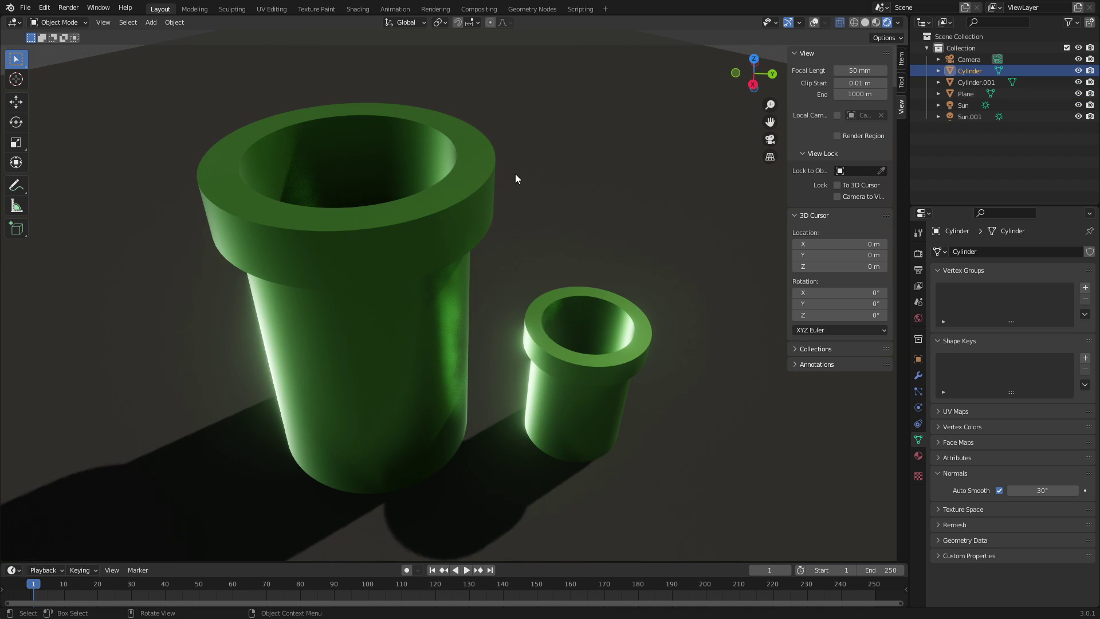
click(811, 21)
shift+middle_drag(447, 140, 528, 276)
scroll(530, 197, up, 3)
key(Tab)
scroll(528, 276, up, 1)
key(Tab)
middle_drag(496, 340, 717, 415)
scroll(727, 429, down, 2)
Delete the small pipe and place a duplicate of the large pipe 2.89 m along X.
click(739, 445)
key(Delete)
click(486, 361)
middle_drag(485, 361, 579, 343)
key(shift+d)
key(x)
click(234, 345)
Select the copied pipe and enter Edit Mode on its mesh.
scroll(442, 356, down, 2)
middle_drag(442, 356, 524, 320)
click(757, 318)
shift+middle_drag(647, 286, 529, 310)
scroll(471, 293, up, 2)
click(453, 294)
key(Tab)
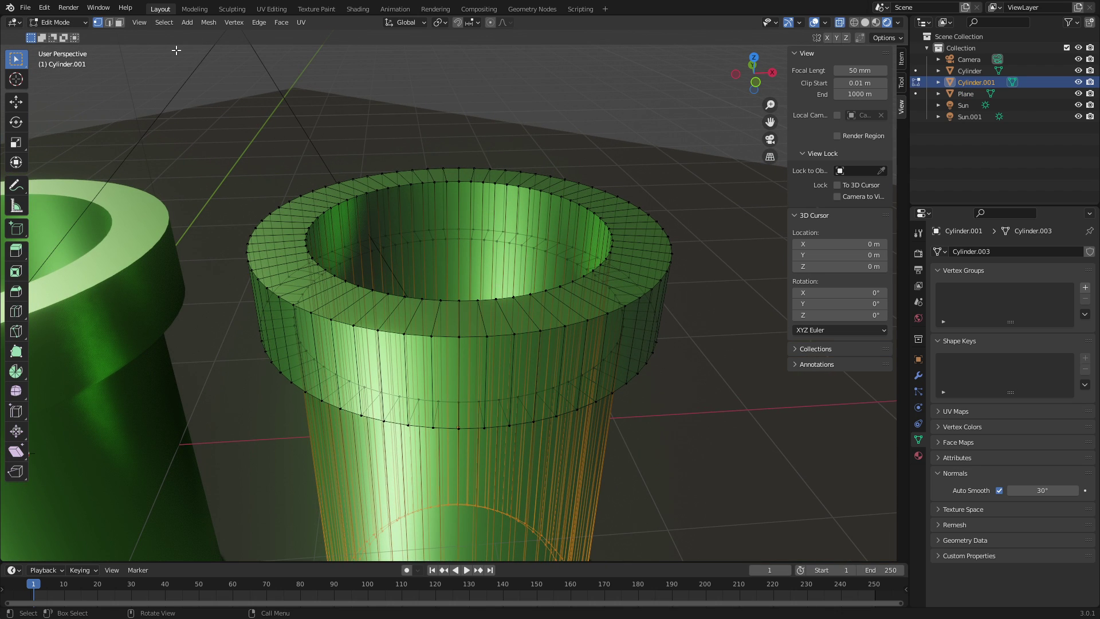
Turn off see-through display and pick a vertex on the copied pipe's rim, framing it.
click(838, 23)
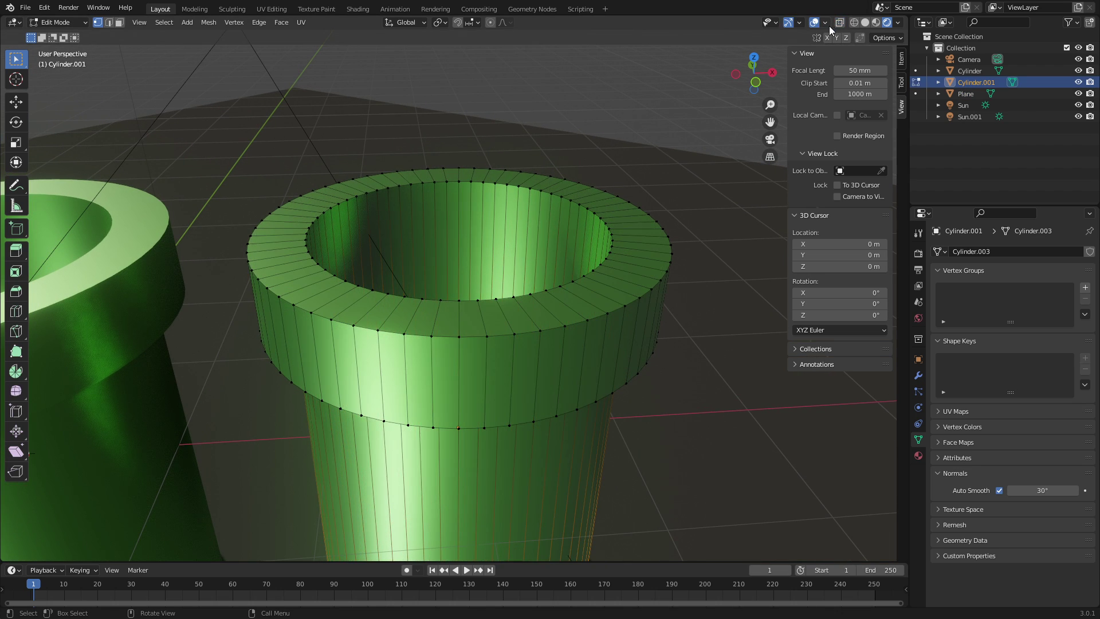
click(495, 328)
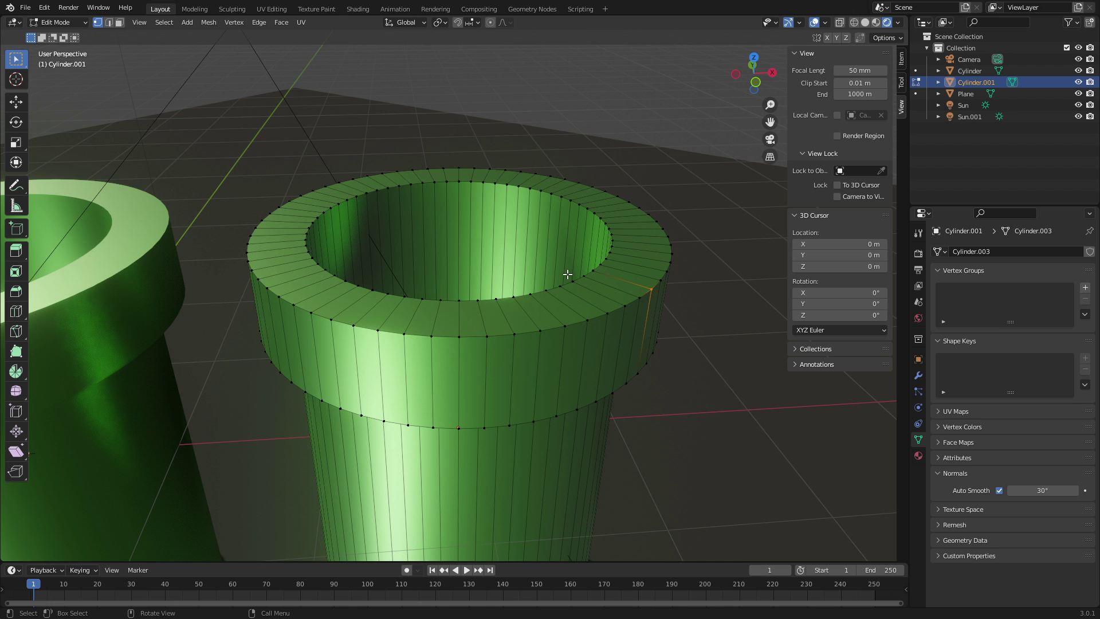
key(ctrl+c)
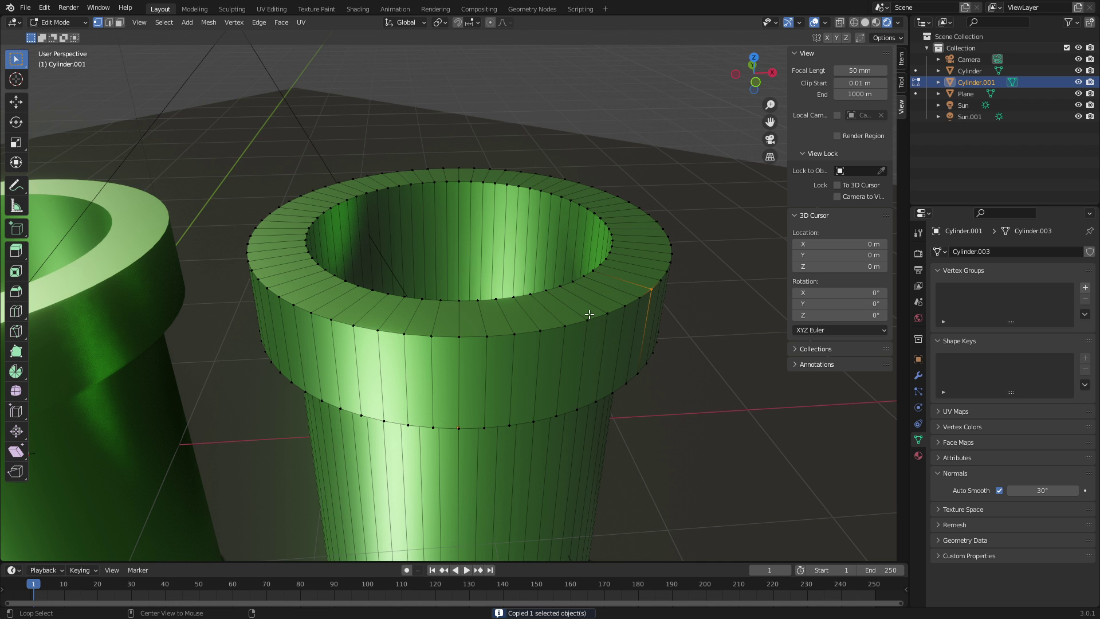
scroll(591, 320, down, 10)
scroll(560, 286, up, 4)
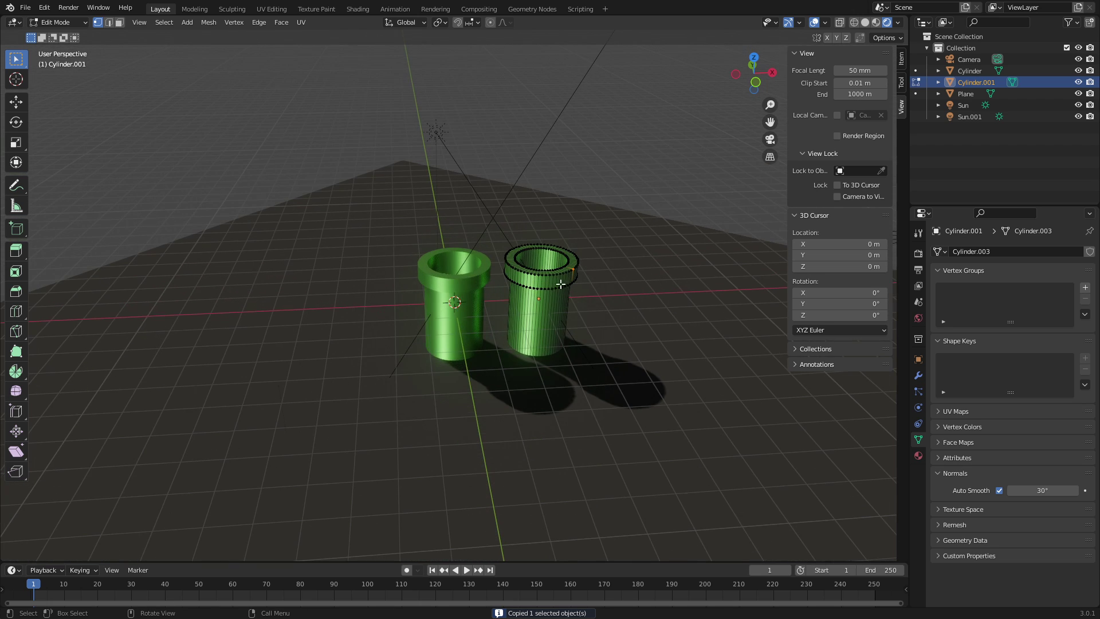
key(KP_Decimal)
scroll(427, 289, down, 5)
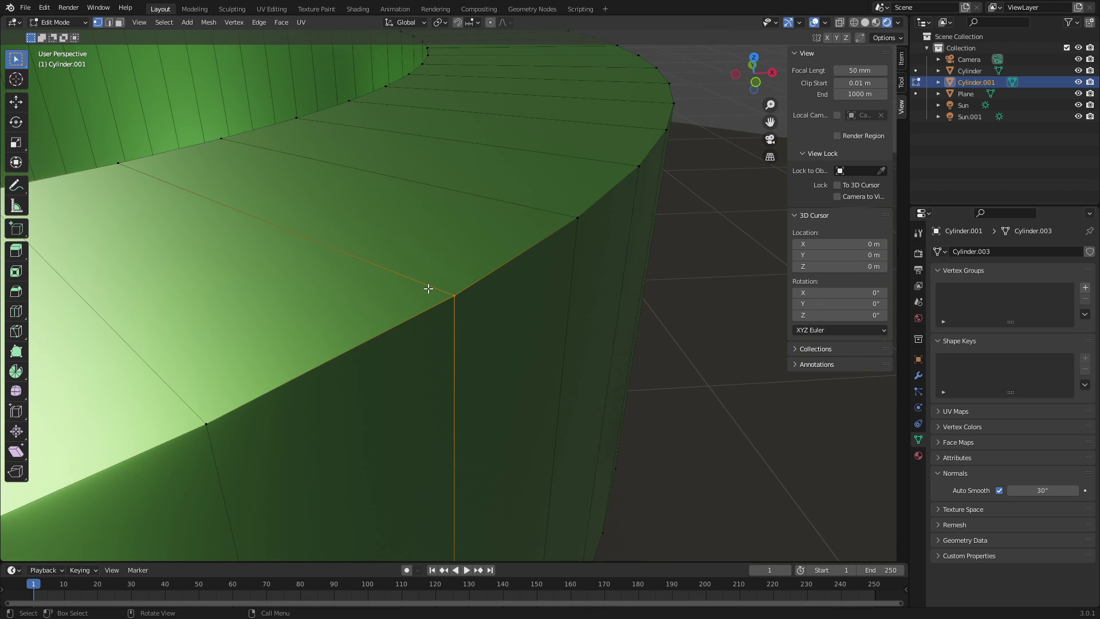
scroll(438, 305, up, 1)
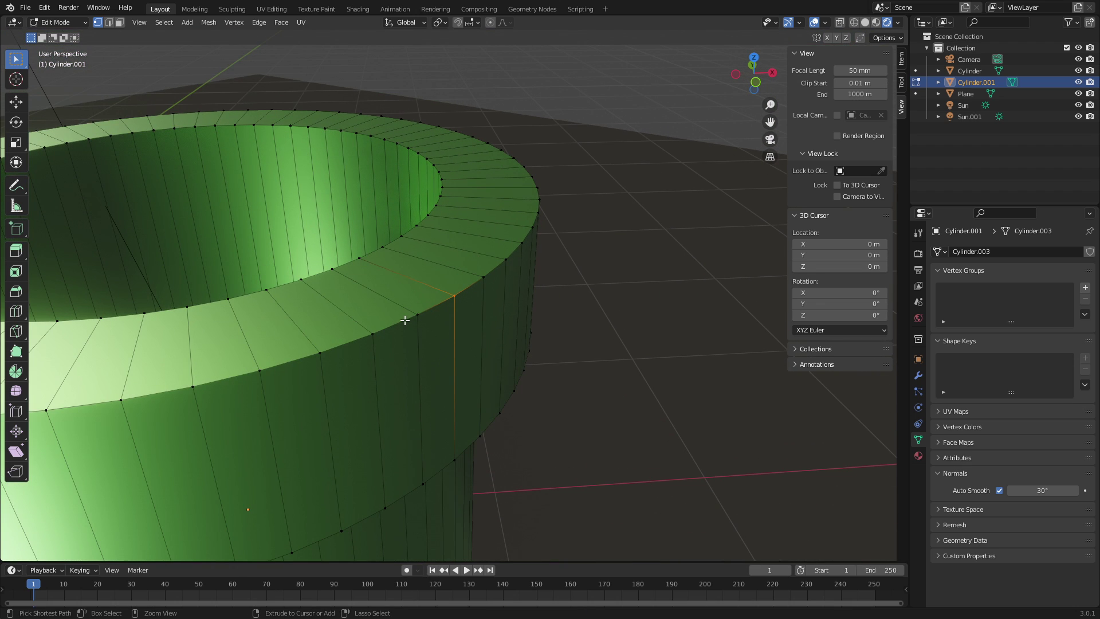
key(alt+m)
key(Escape)
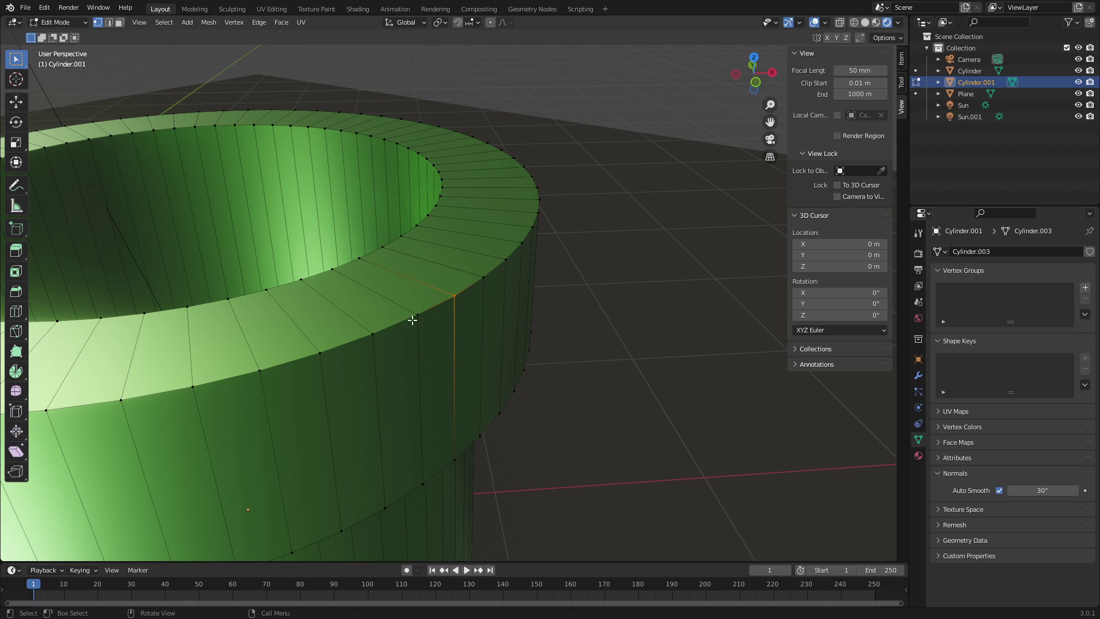
click(356, 332)
click(467, 290)
Try edge-loop selections on the rim and side, then orbit to look down into the rim.
alt+click(503, 257)
mouse_move(504, 256)
middle_down()
mouse_move(527, 277)
mouse_move(440, 279)
mouse_move(503, 277)
middle_up()
click(486, 280)
alt+click(496, 256)
key(alt+a)
alt+click(499, 323)
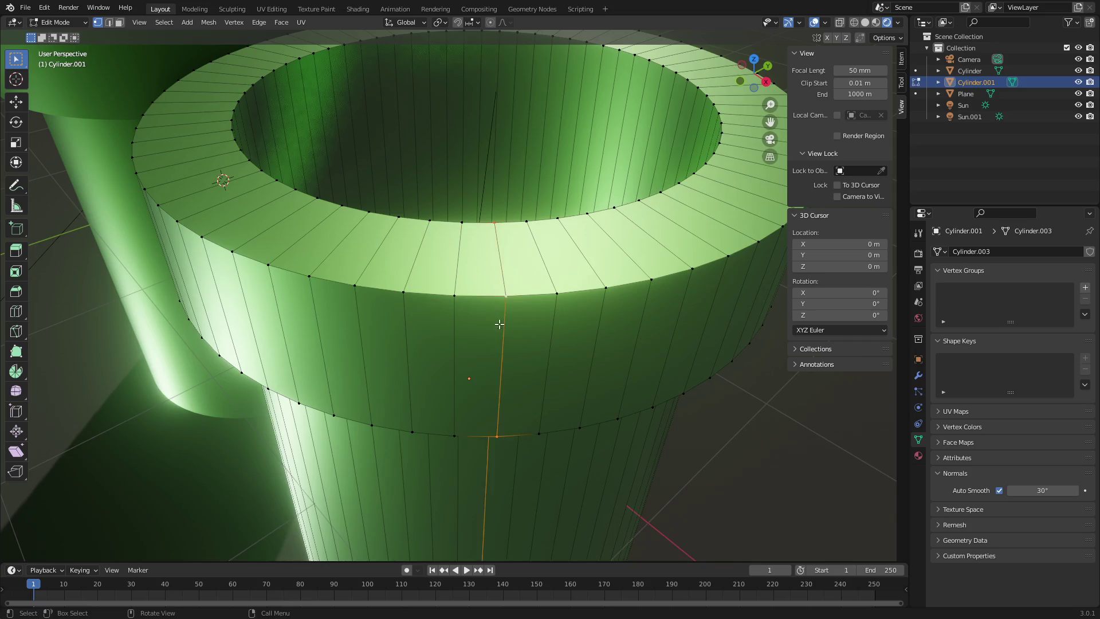
middle_drag(498, 323, 515, 297)
scroll(515, 297, down, 8)
scroll(466, 374, down, 3)
middle_drag(466, 374, 511, 410)
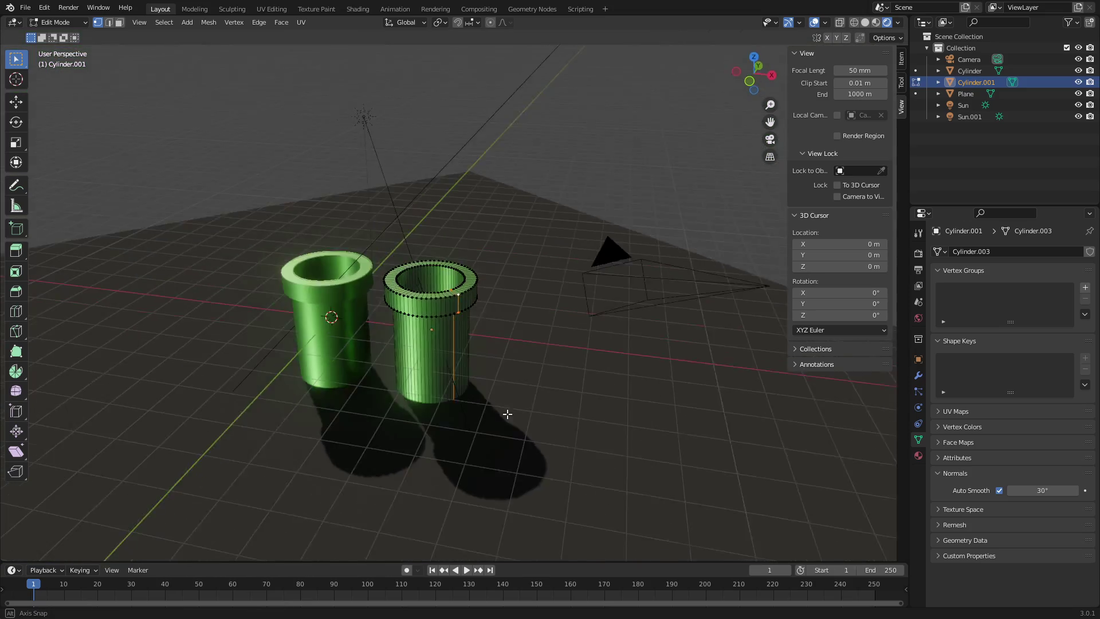
scroll(466, 312, up, 4)
middle_drag(466, 311, 385, 253)
middle_drag(414, 301, 499, 218)
middle_drag(469, 285, 469, 292)
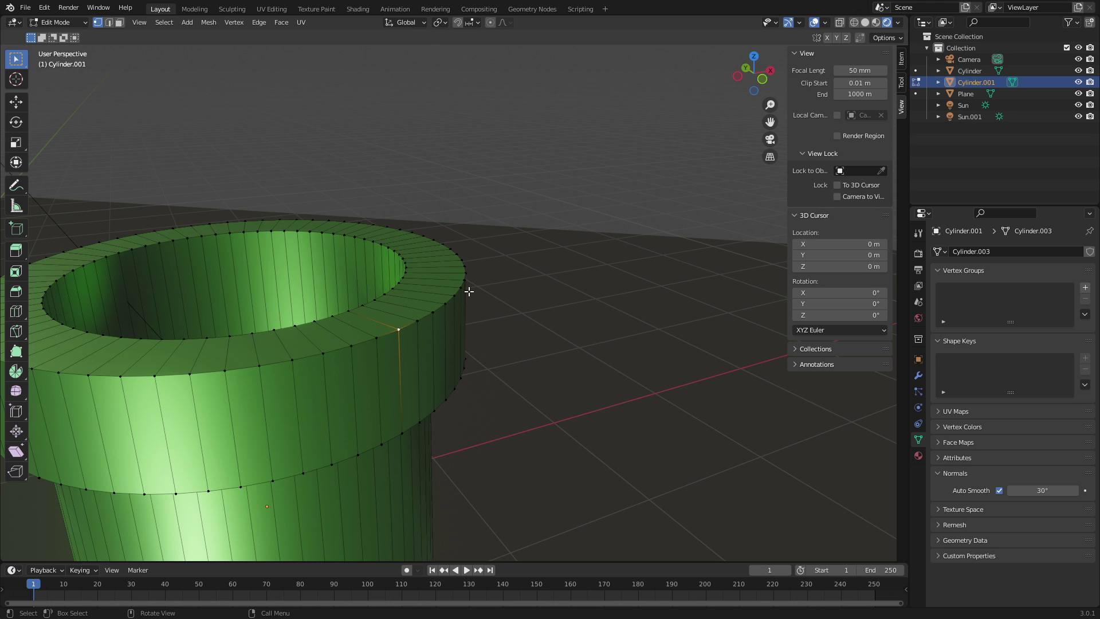
mouse_move(442, 294)
middle_down()
mouse_move(449, 299)
mouse_move(428, 302)
middle_up()
Select the outer top, inner top and lower outer rim edge loops together.
alt+click(438, 305)
middle_drag(518, 275, 433, 292)
scroll(551, 229, up, 2)
middle_drag(551, 228, 621, 143)
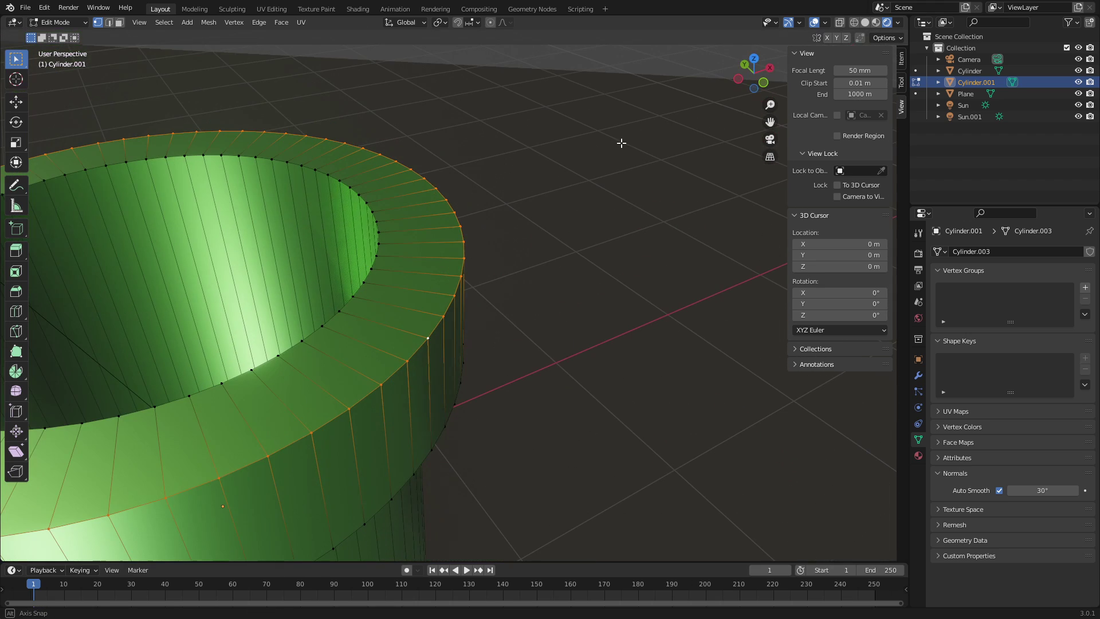
alt+shift+click(379, 228)
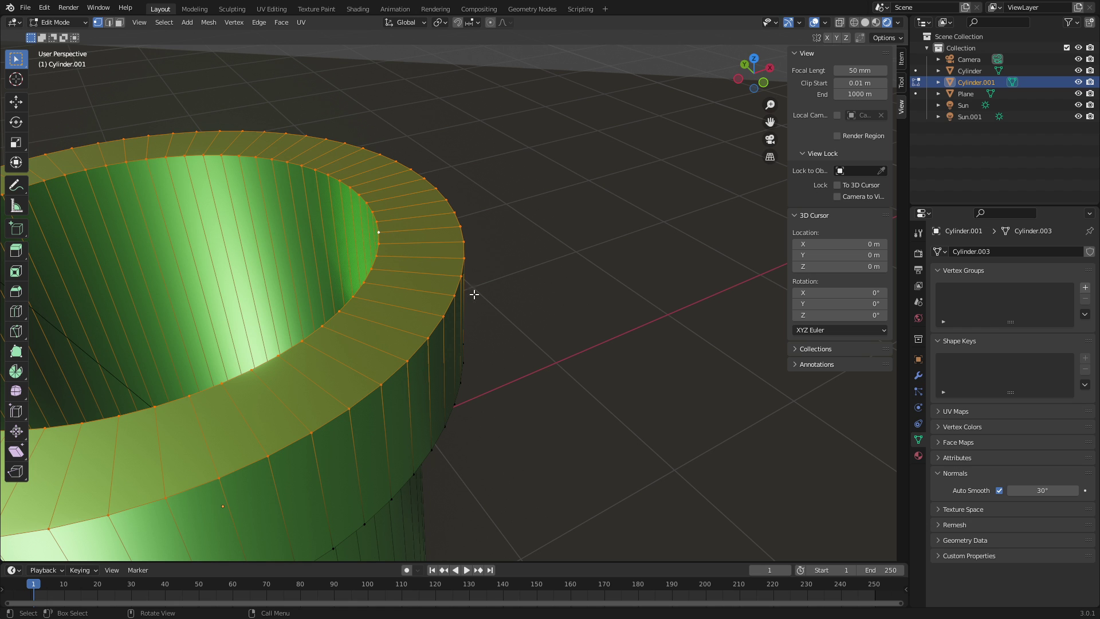
middle_drag(332, 215, 508, 413)
alt+shift+click(502, 410)
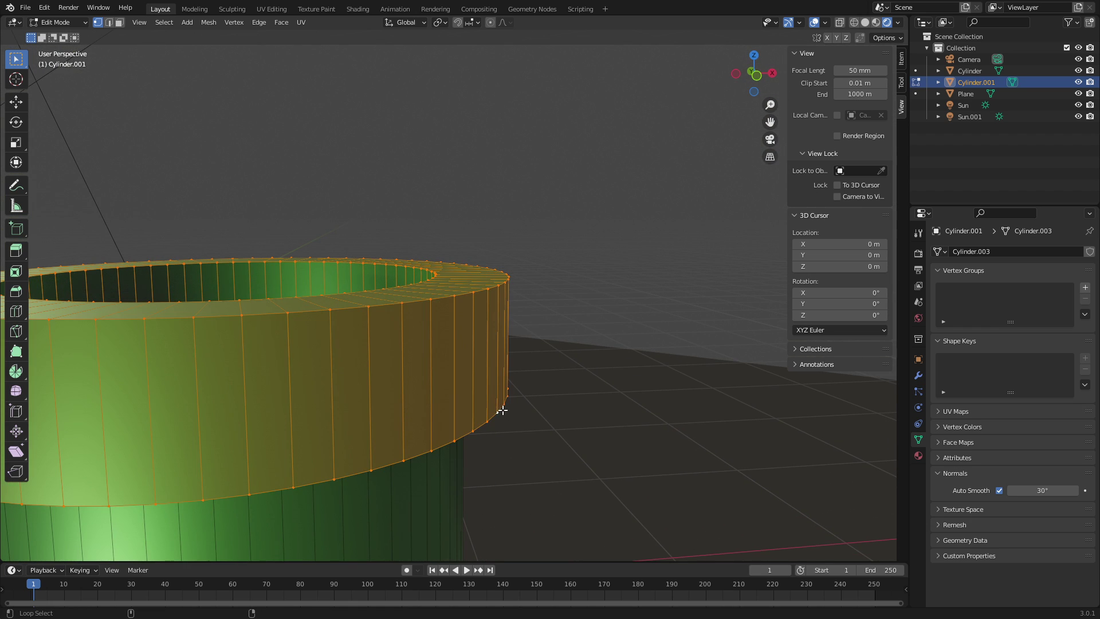
middle_drag(580, 350, 536, 384)
Bevel the selected rim edges 0.0123 m with 6 segments, then inspect the pipe in Object Mode.
key(ctrl+b)
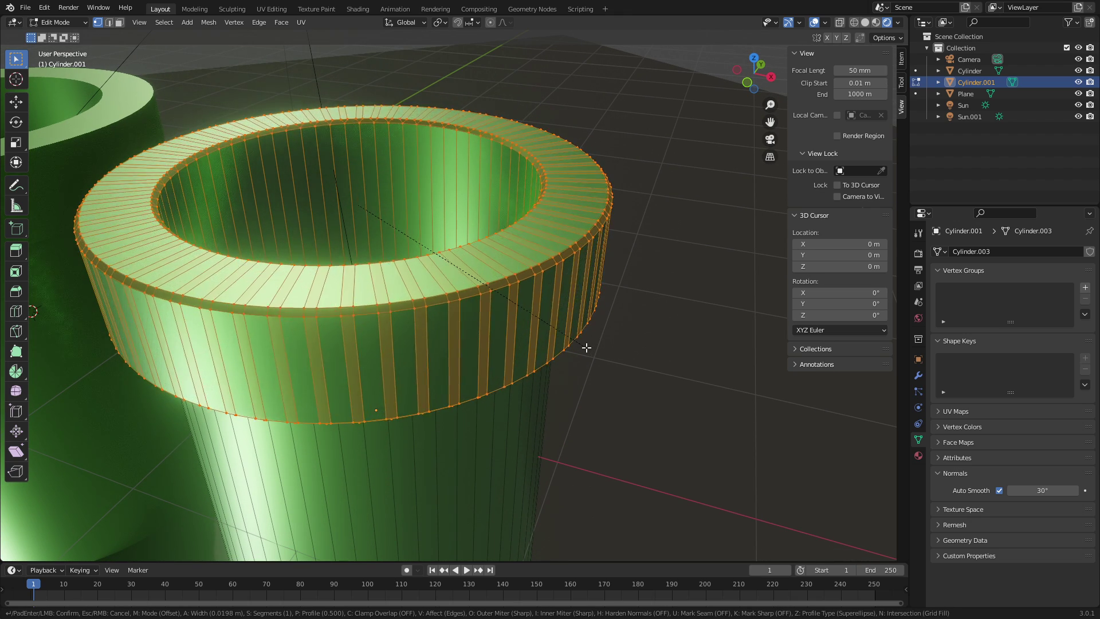
scroll(590, 354, up, 5)
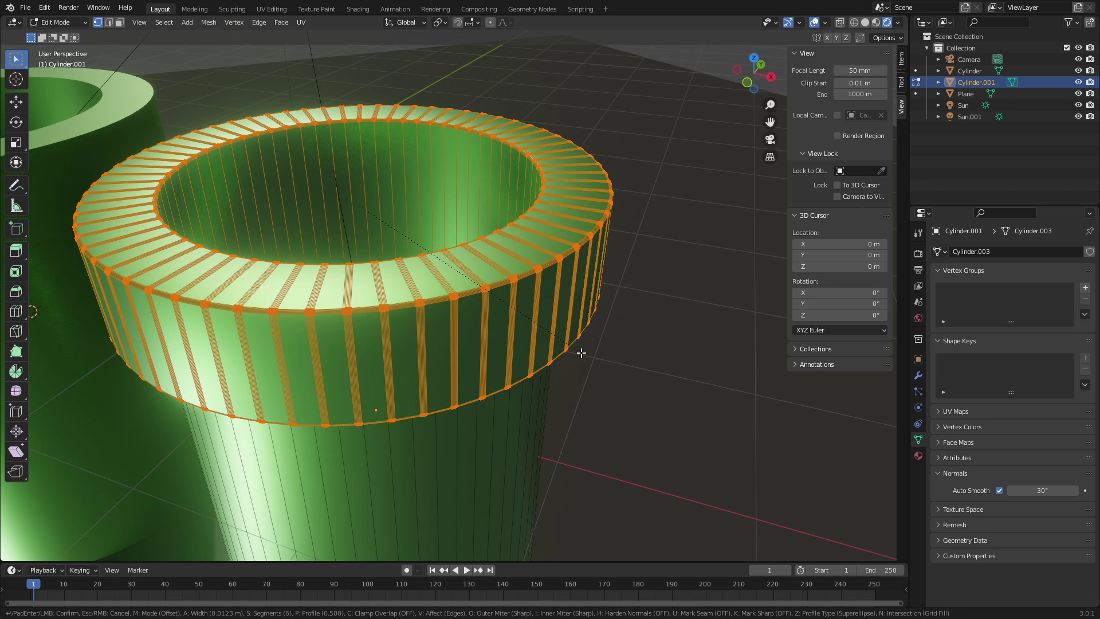
click(581, 353)
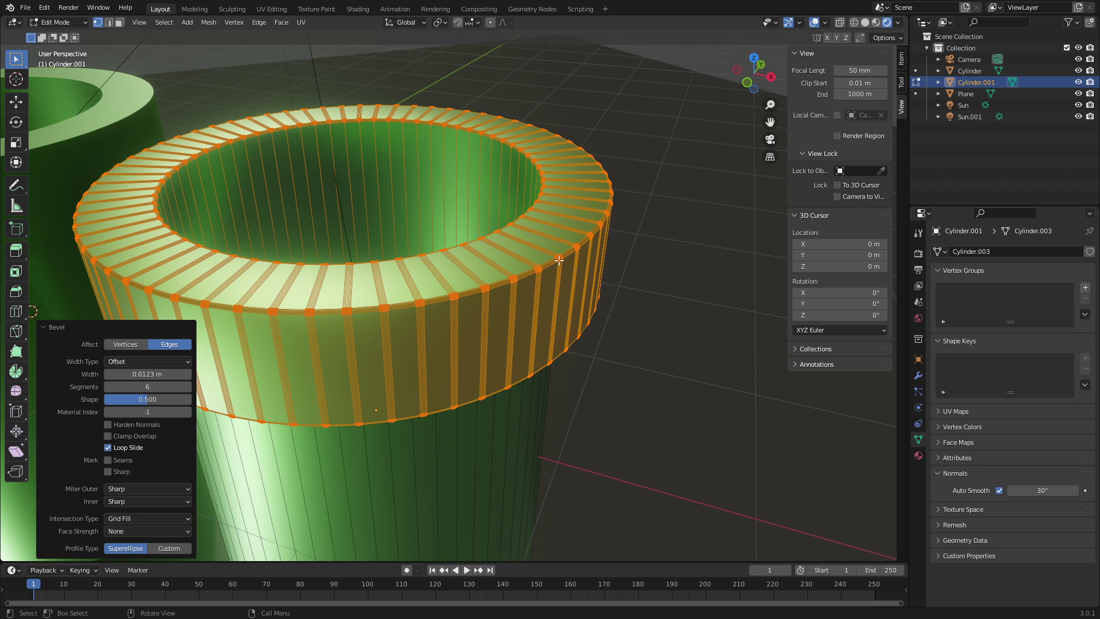
key(Tab)
middle_drag(568, 260, 594, 324)
middle_drag(531, 169, 322, 354)
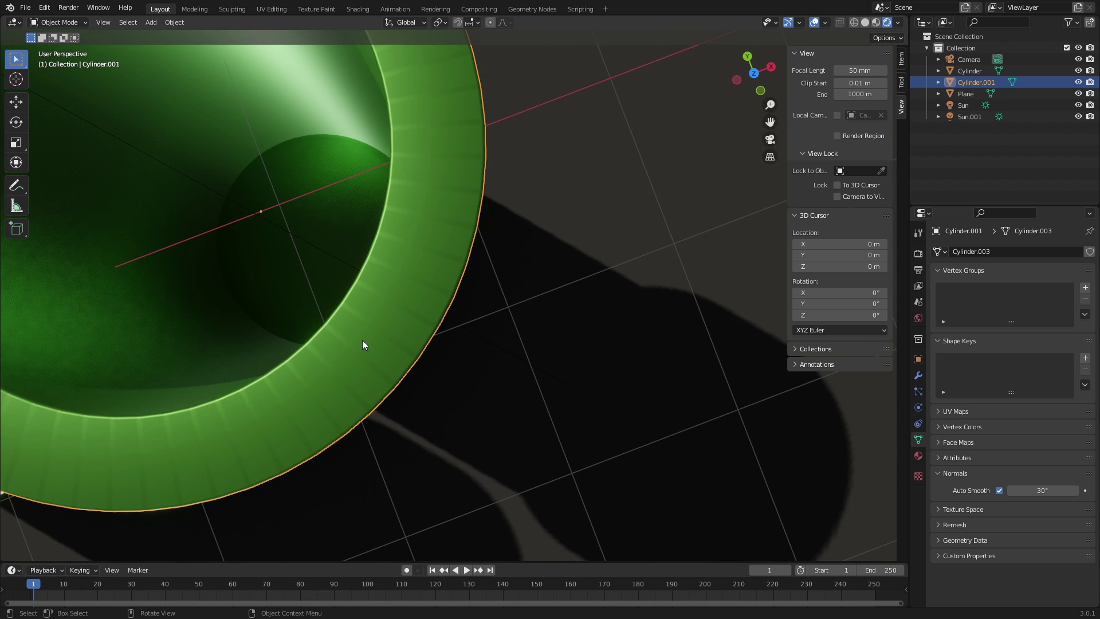
In Edit Mode, add loop cuts across the right pipe's rim top and around its outer side.
middle_drag(417, 157, 358, 209)
key(Tab)
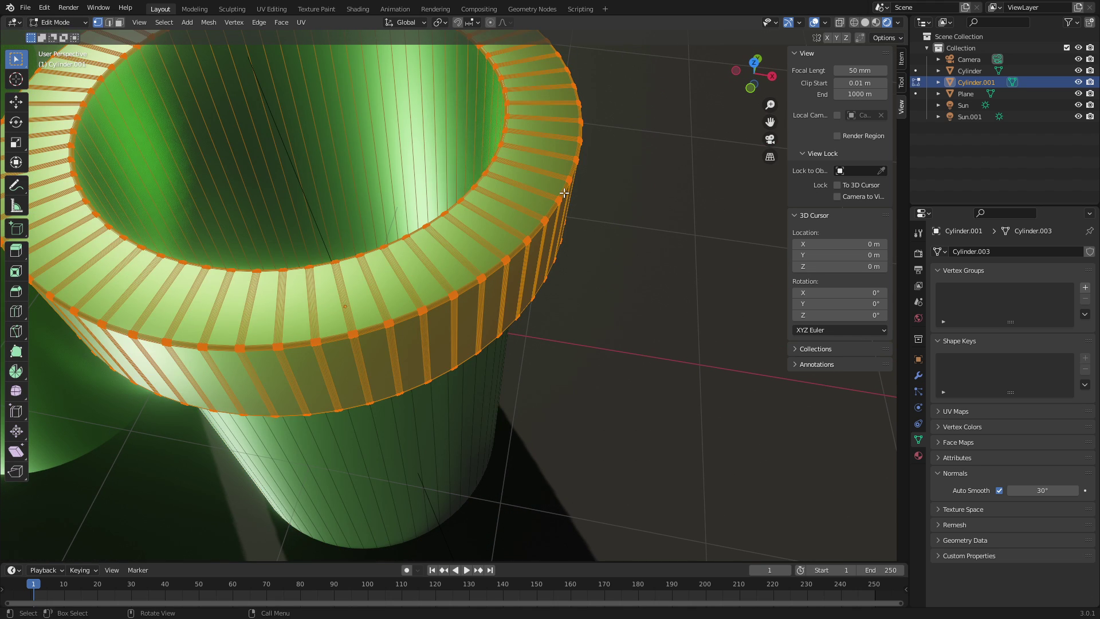
click(15, 312)
click(184, 303)
middle_drag(461, 385, 479, 325)
click(479, 324)
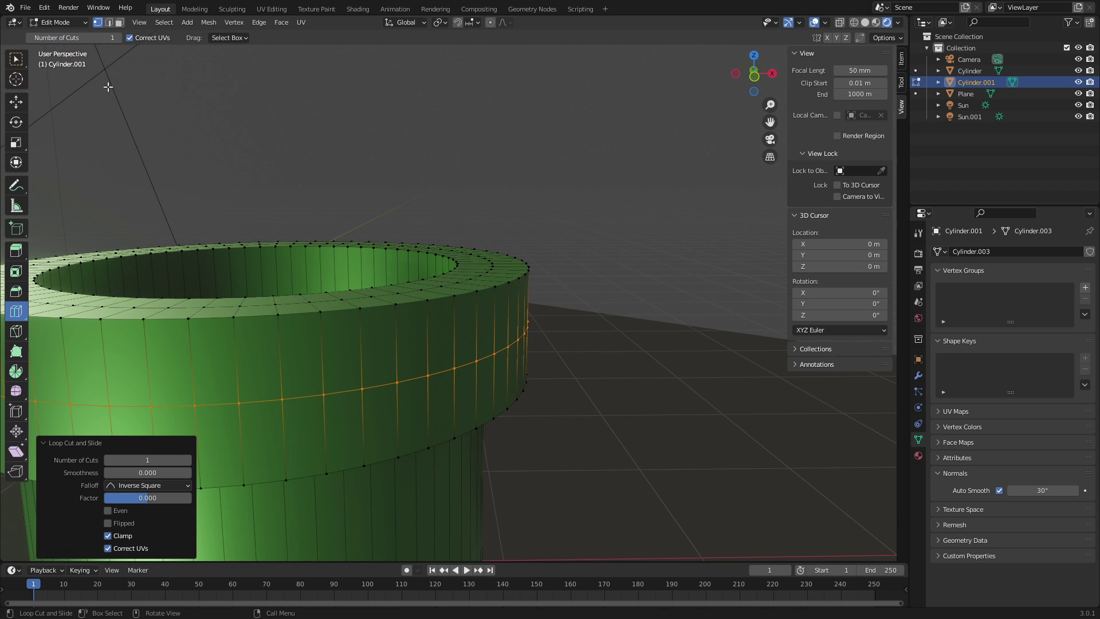
click(16, 59)
Bevel the rim's outer top, inner top and lower outer edge loops at 0.0123 m, 6 segments.
middle_drag(302, 223, 472, 280)
click(473, 281)
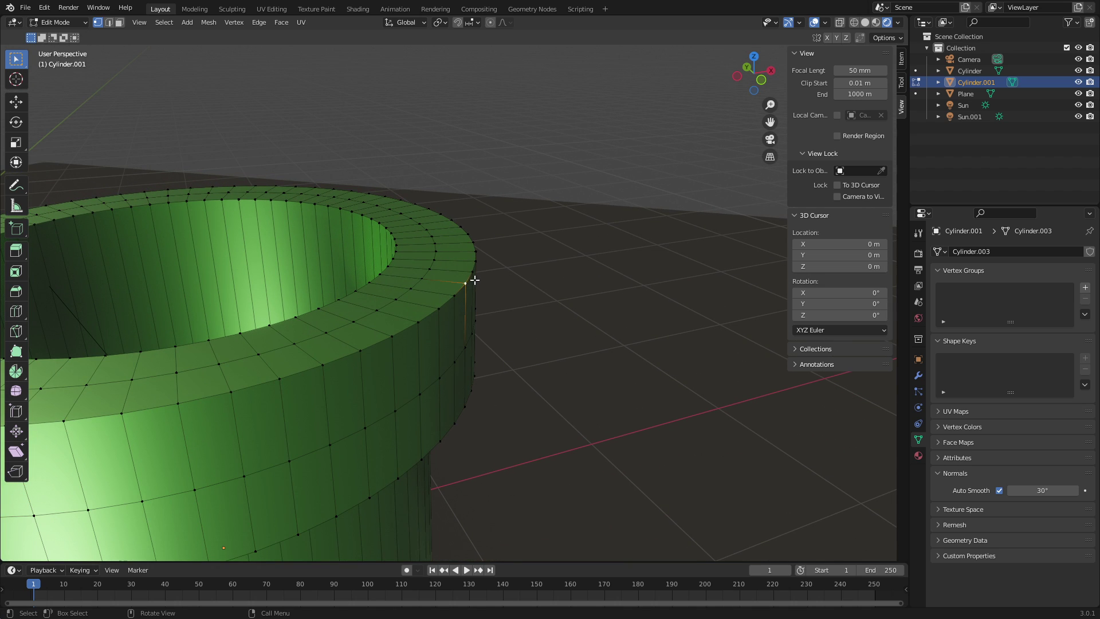
alt+click(470, 268)
alt+shift+click(393, 261)
middle_drag(474, 416, 473, 405)
alt+shift+click(477, 401)
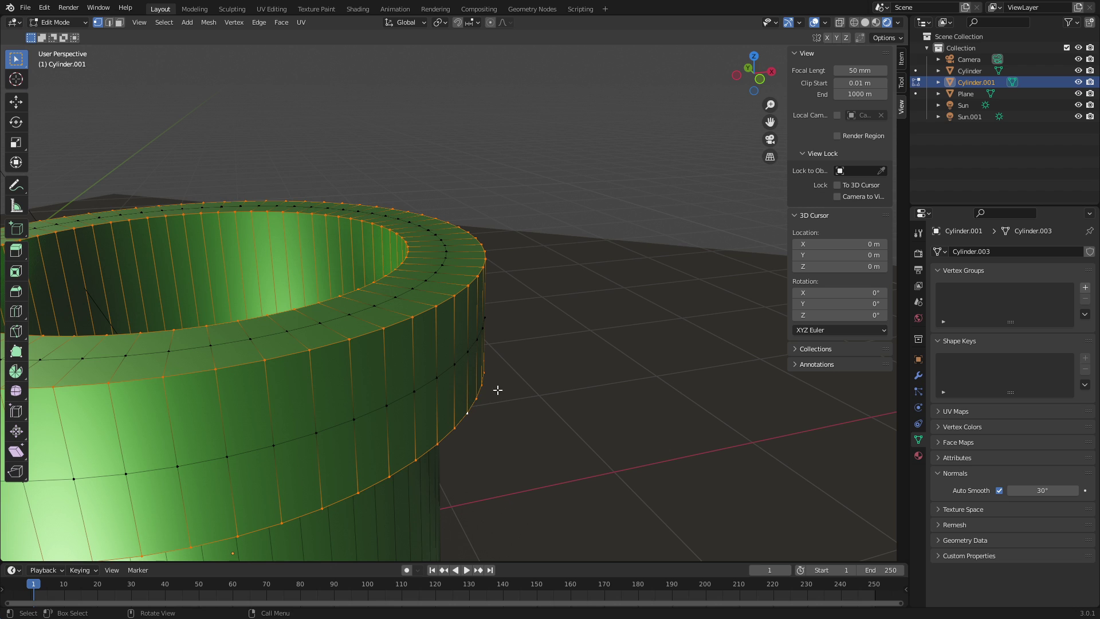
key(ctrl+b)
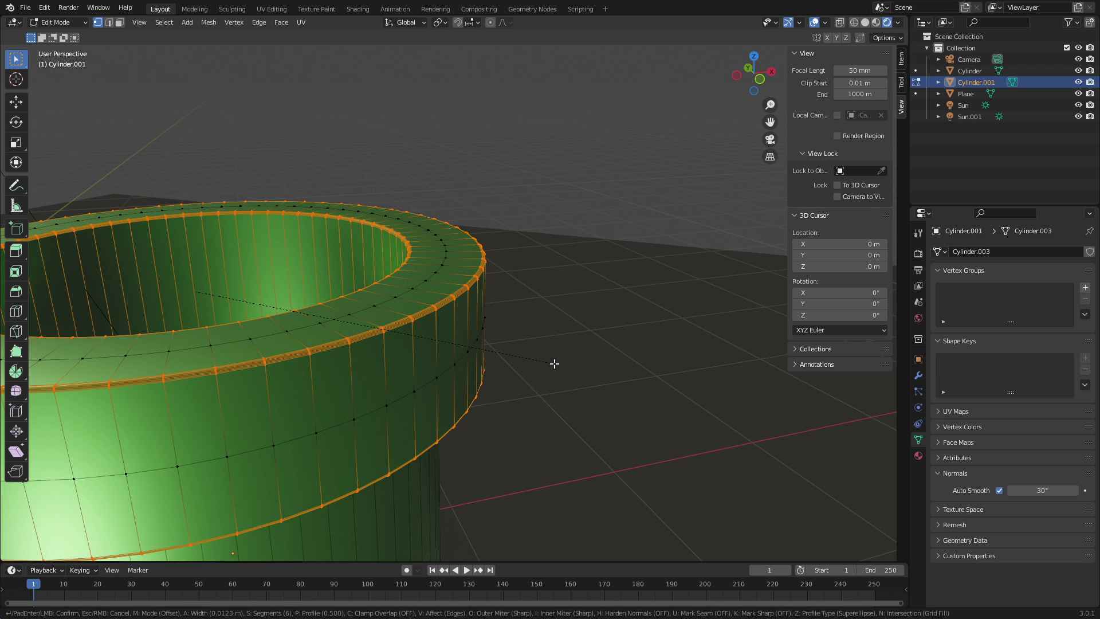
click(554, 363)
key(Tab)
middle_drag(552, 325, 472, 336)
scroll(438, 275, down, 4)
middle_drag(439, 276, 771, 244)
Close the N sidebar, turn off viewport overlays and zoom in on the two pipes.
key(n)
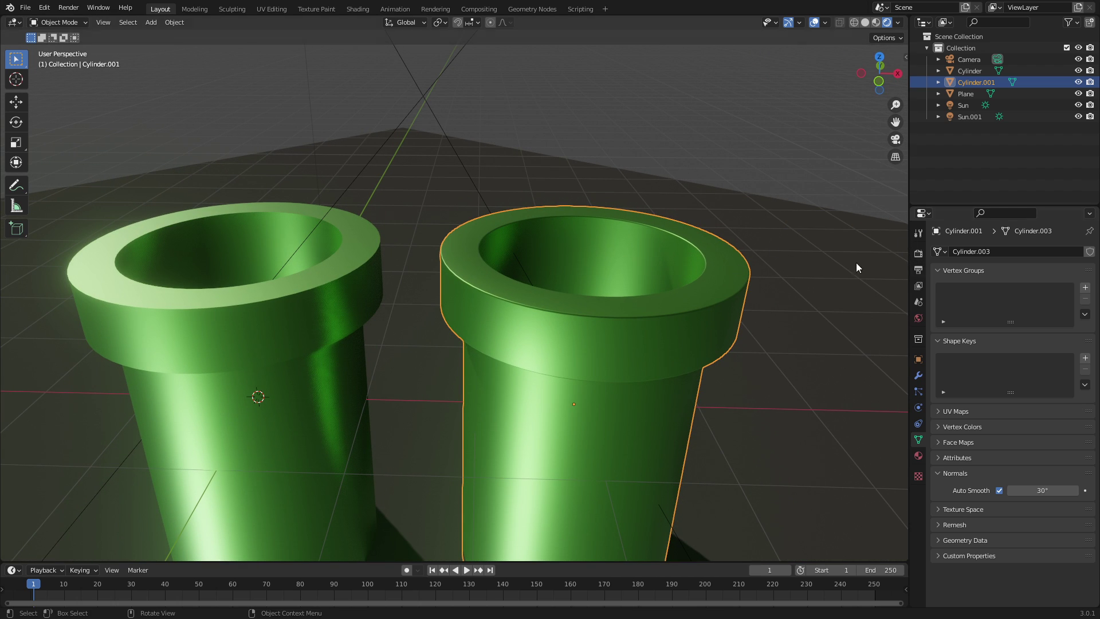
middle_drag(655, 245, 688, 246)
click(813, 23)
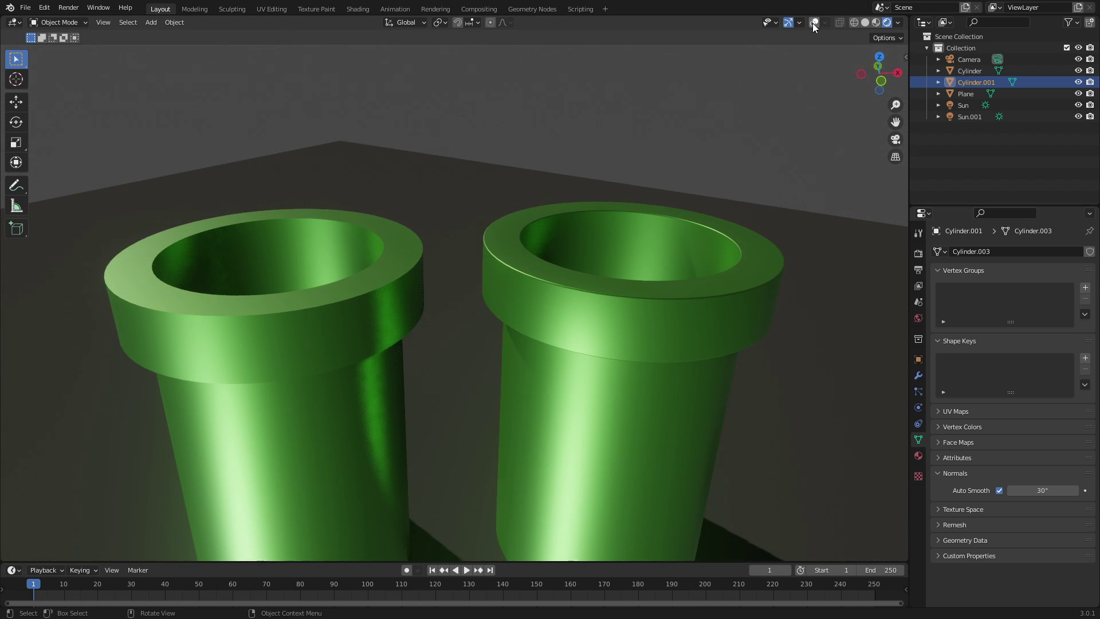
scroll(575, 154, up, 1)
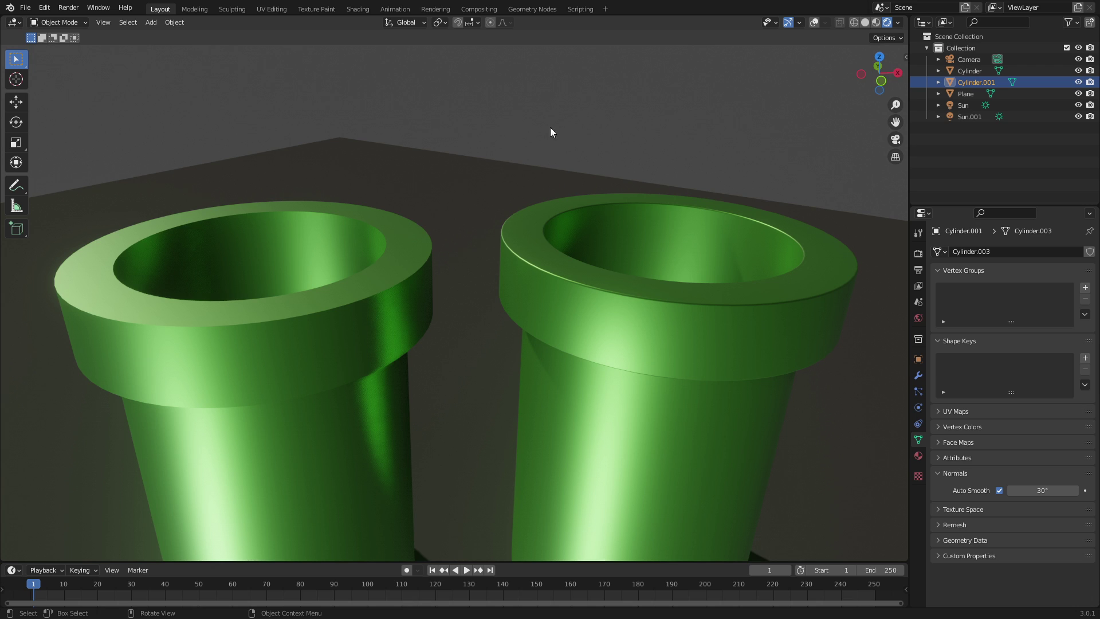
Rotate the ground plane 31.9° around the Z axis.
click(450, 185)
key(r)
key(z)
click(665, 167)
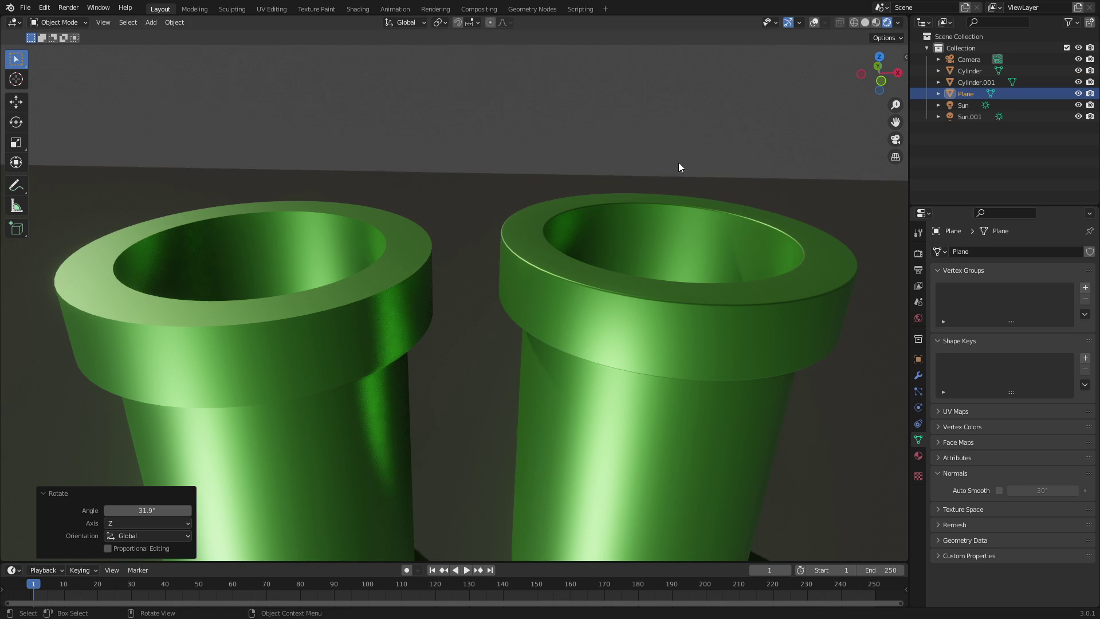
Scale the ground plane up by 15.306 so it extends well beyond both pipes.
key(s)
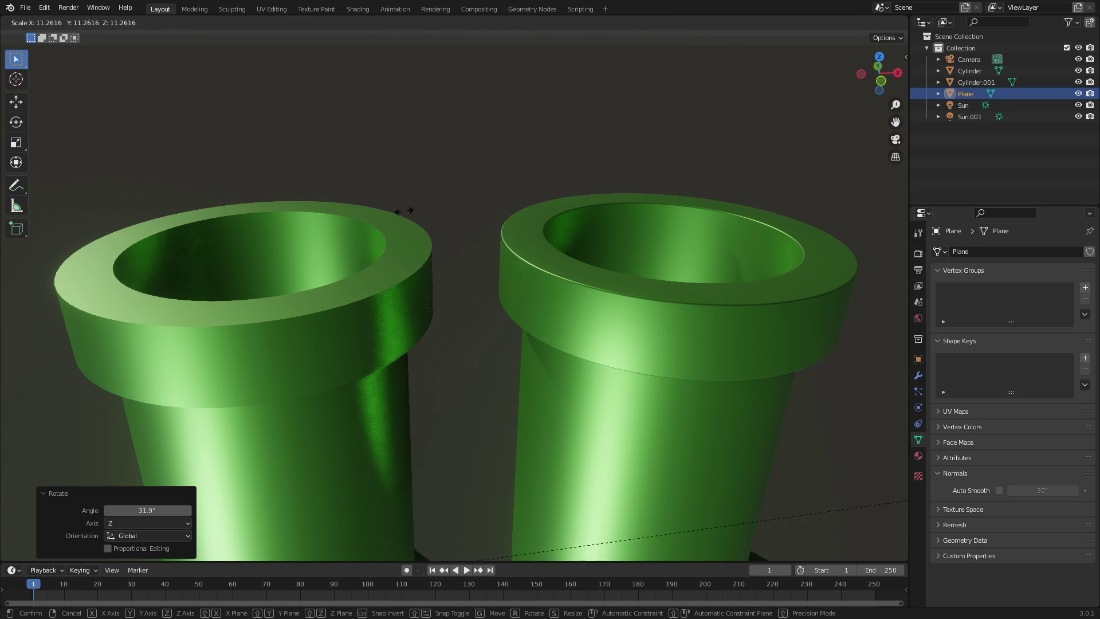
click(903, 102)
middle_drag(695, 143, 560, 225)
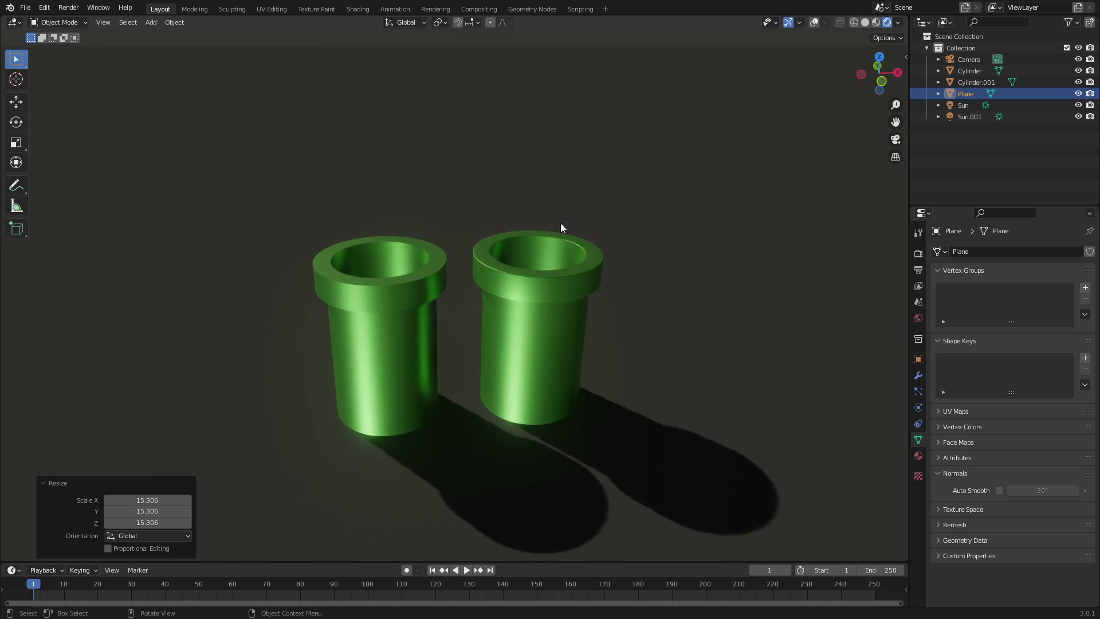
scroll(522, 225, up, 5)
middle_drag(644, 229, 638, 229)
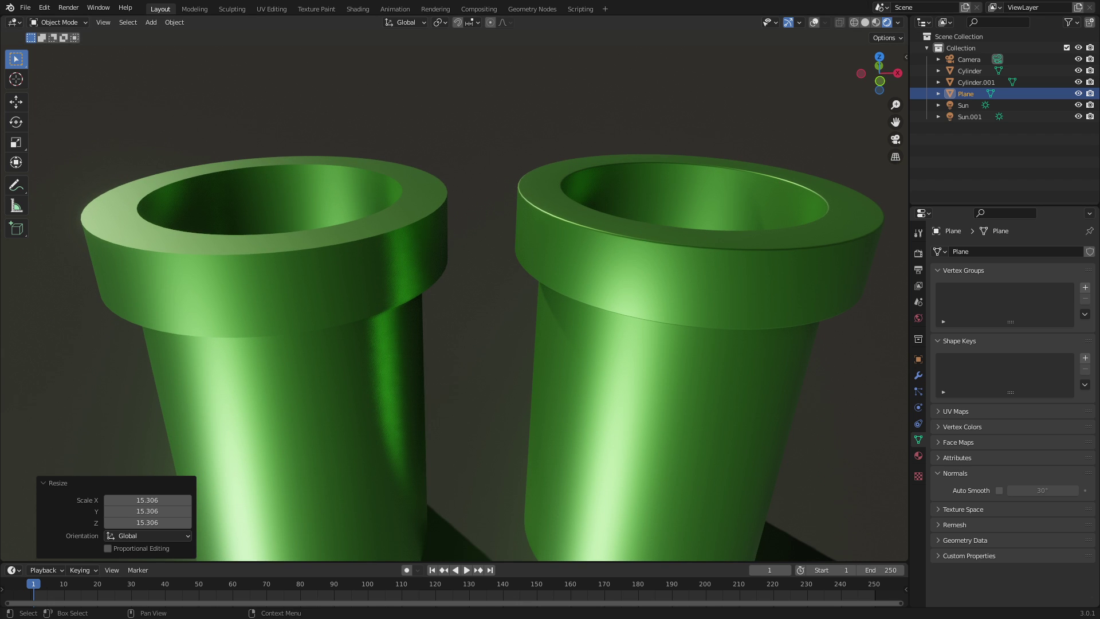